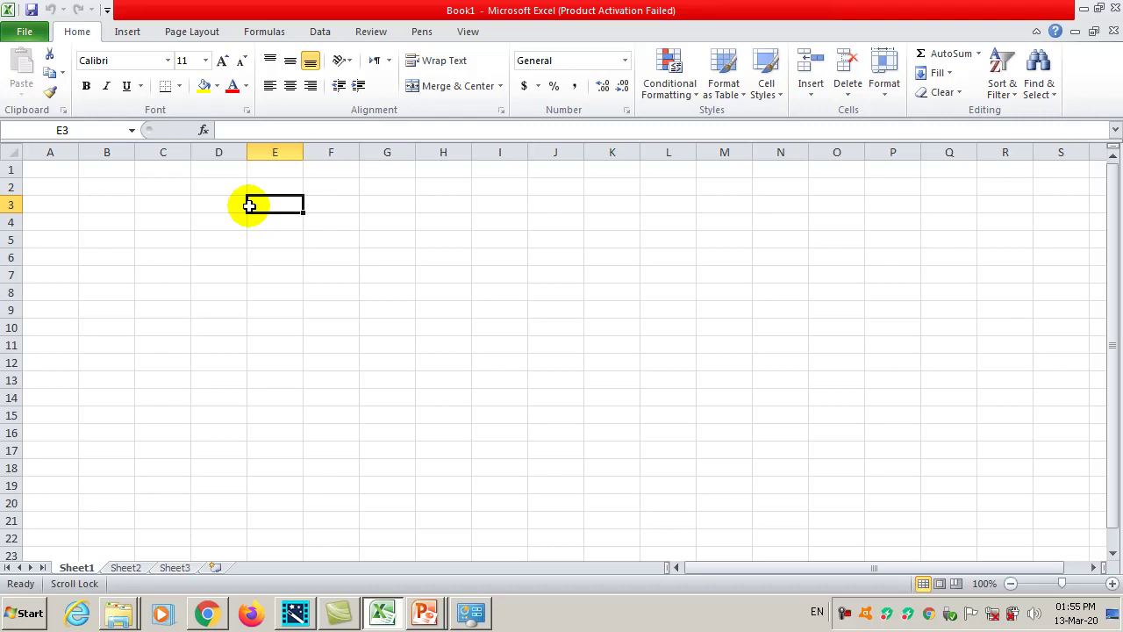
# - Enter 16384 in cell E1 and 1048576 in cell E2 of Sheet1
pyautogui.click(183, 170)
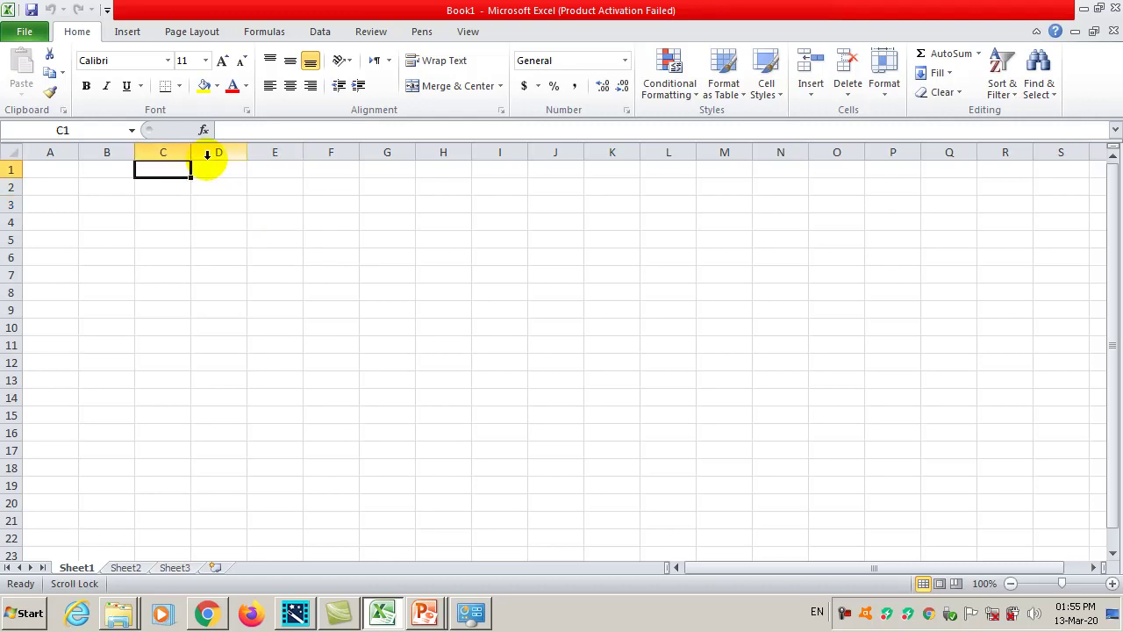
pyautogui.click(218, 153)
pyautogui.click(258, 176)
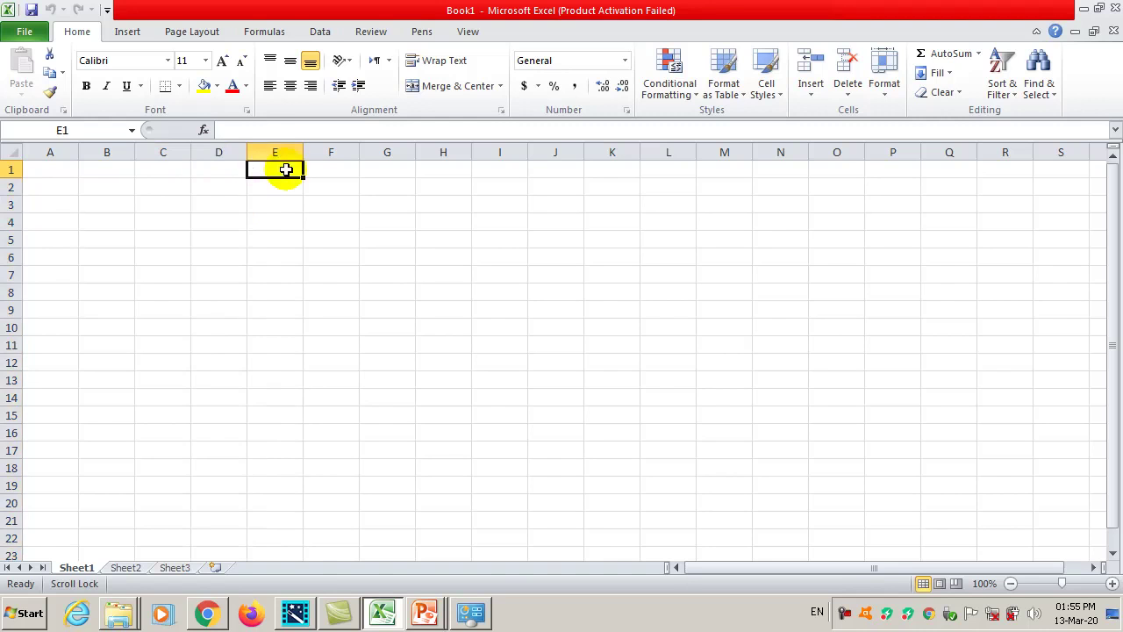
pyautogui.write('16384')
pyautogui.press('Return')
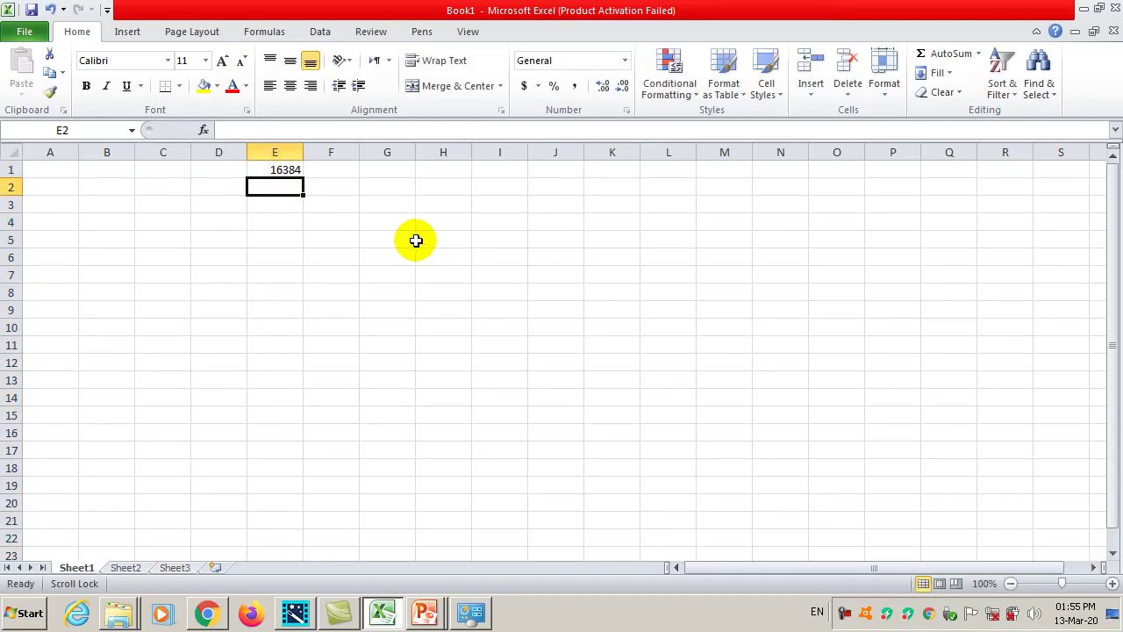
pyautogui.write('1048576')
pyautogui.press('Return')
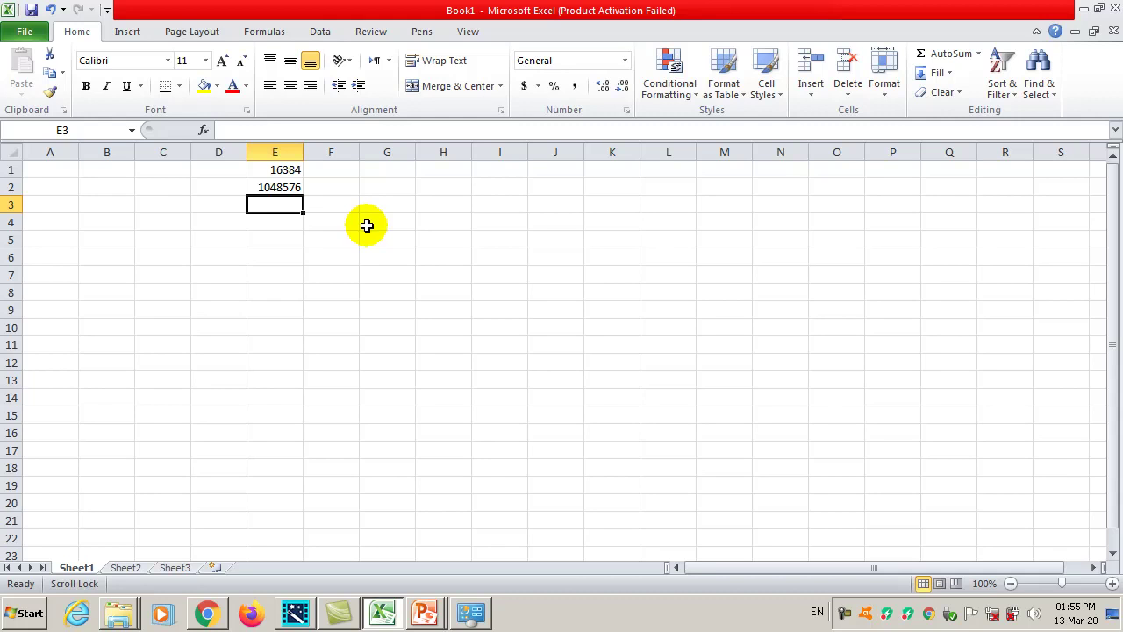
pyautogui.click(366, 224)
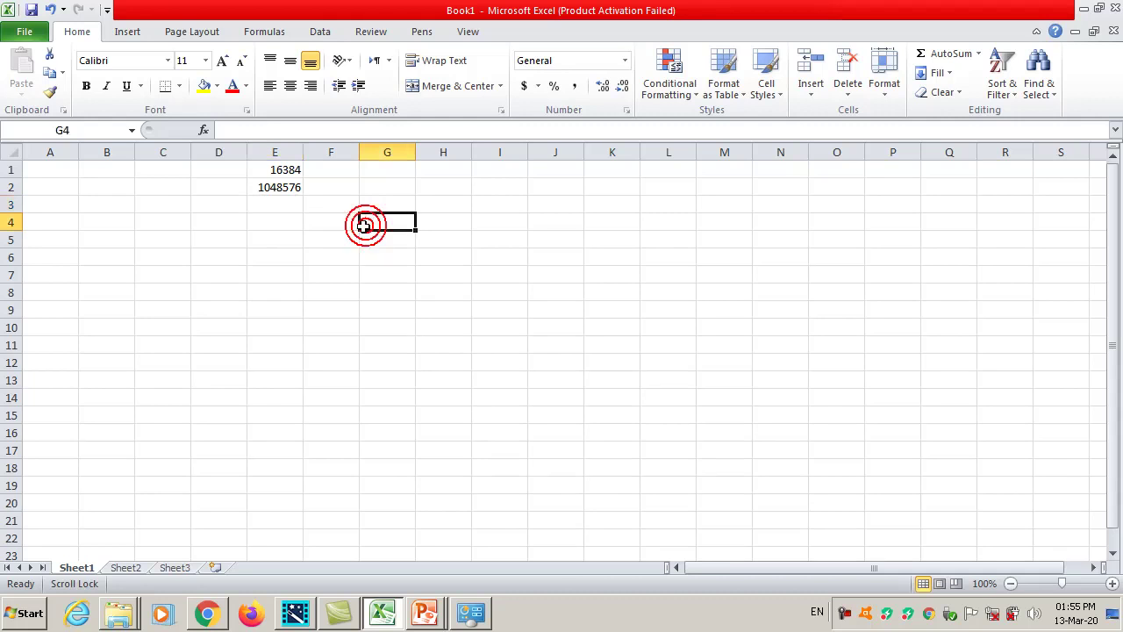
pyautogui.click(318, 185)
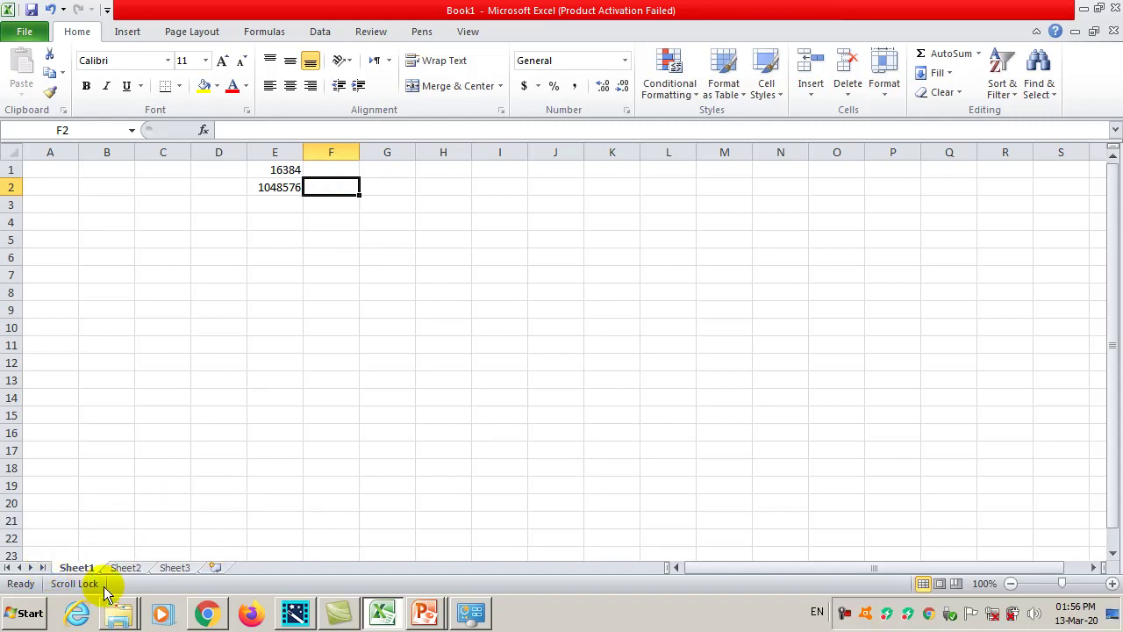
pyautogui.click(156, 326)
pyautogui.click(298, 252)
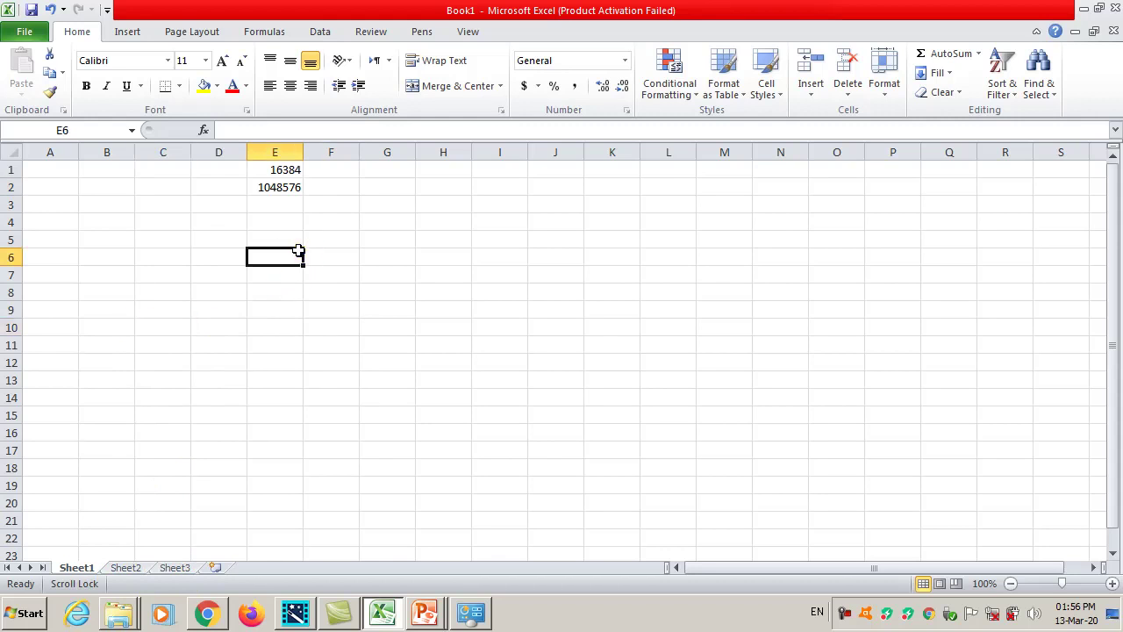
pyautogui.click(298, 208)
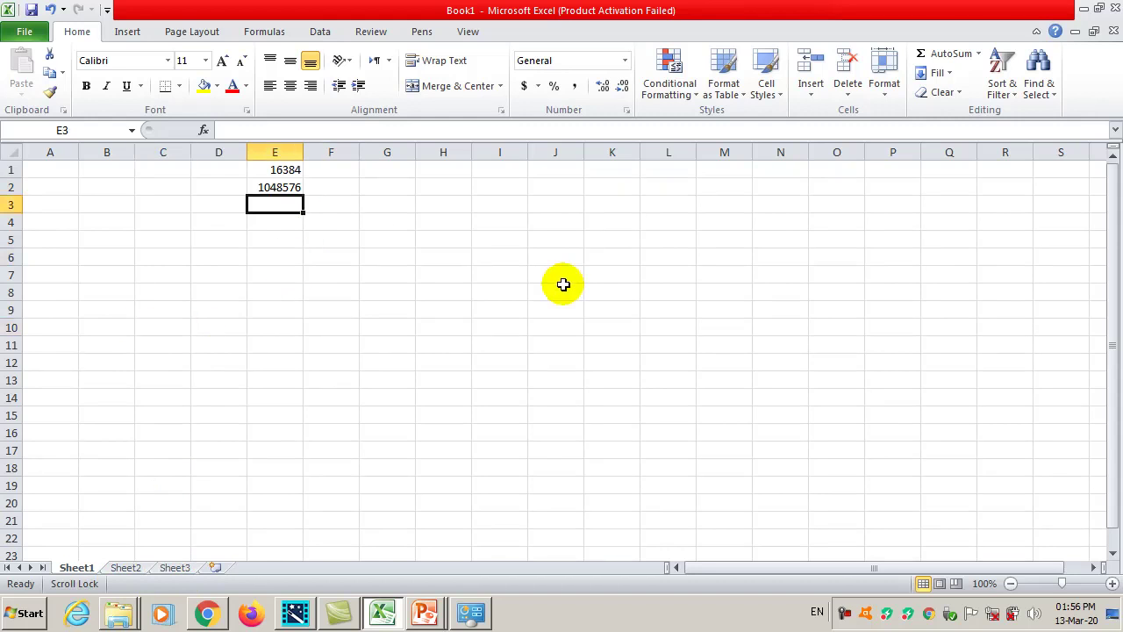
pyautogui.press('Right')
pyautogui.press('Right')
pyautogui.press('Right')
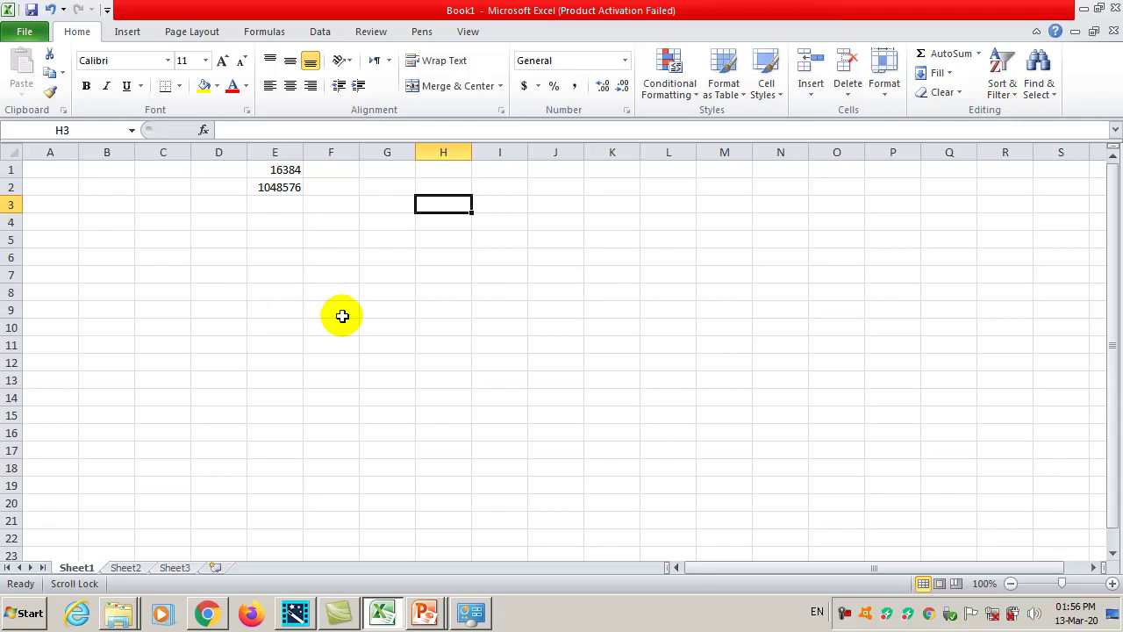
pyautogui.click(343, 248)
pyautogui.click(271, 226)
pyautogui.press('Right')
pyautogui.click(266, 237)
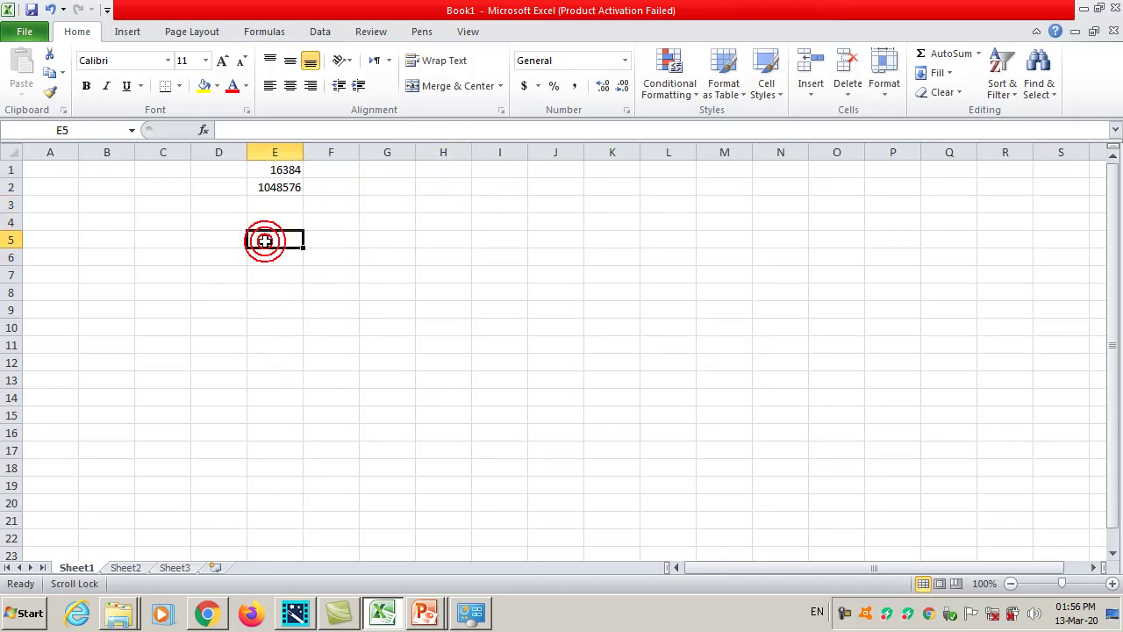
pyautogui.click(275, 220)
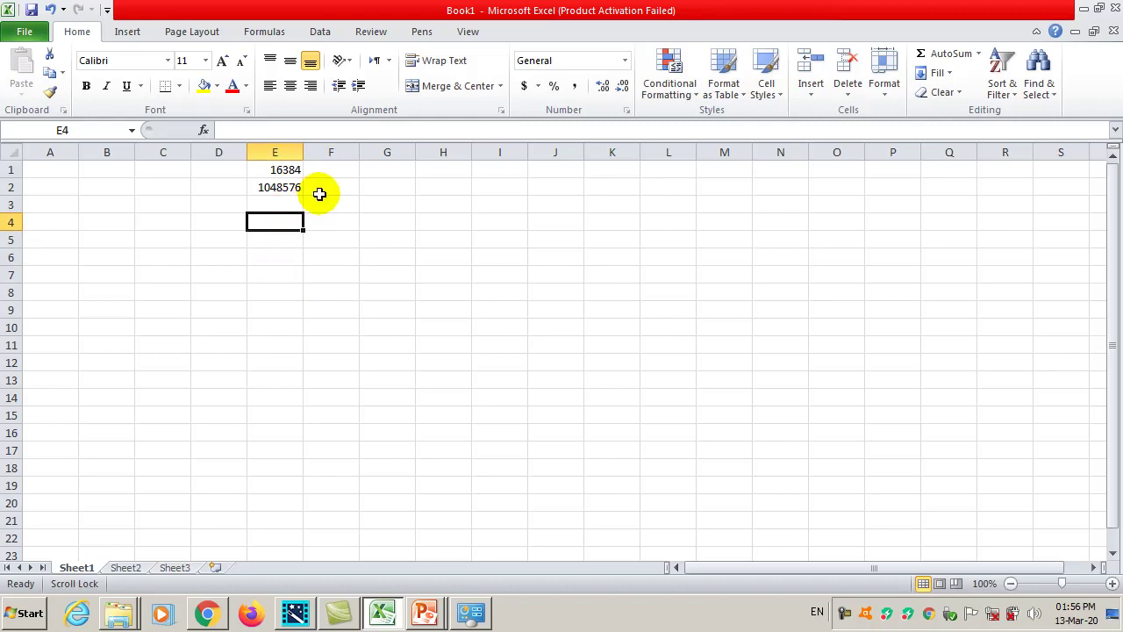
pyautogui.click(329, 209)
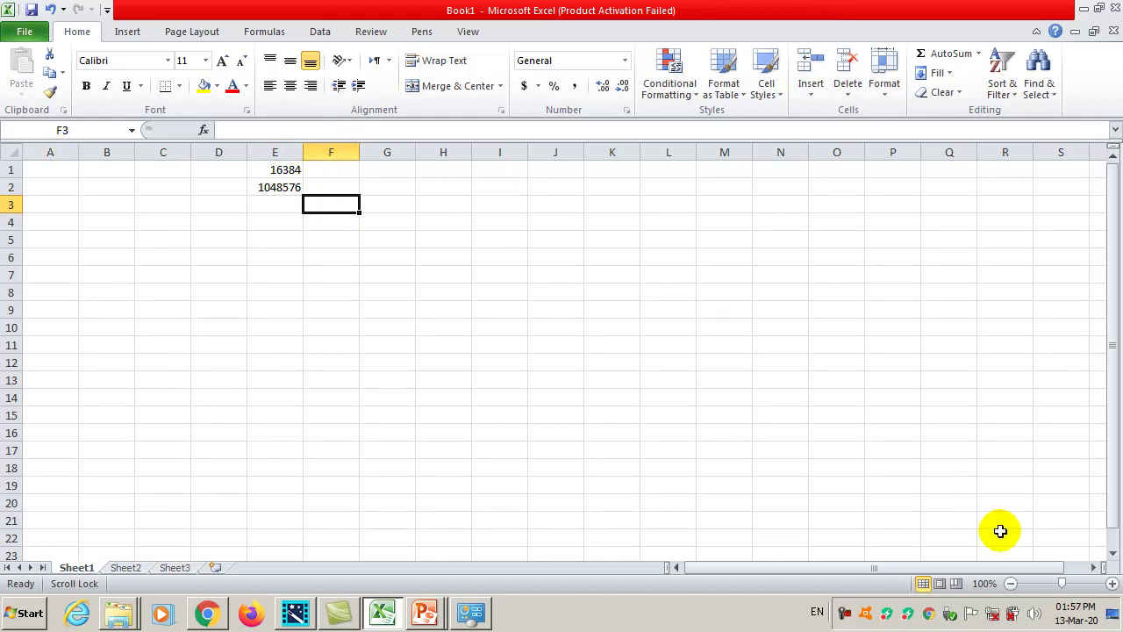
# - Zoom the worksheet in to 170%
pyautogui.click(1112, 583)
pyautogui.click(1112, 584)
pyautogui.click(1113, 584)
pyautogui.click(1112, 584)
pyautogui.click(1113, 584)
pyautogui.click(1112, 584)
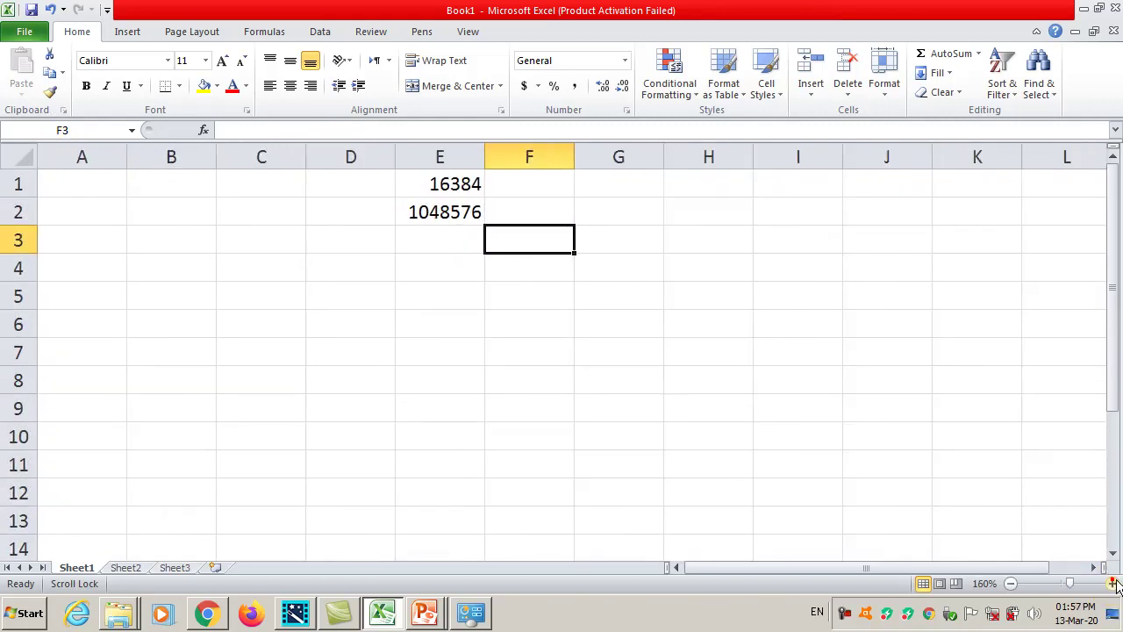
pyautogui.click(1112, 583)
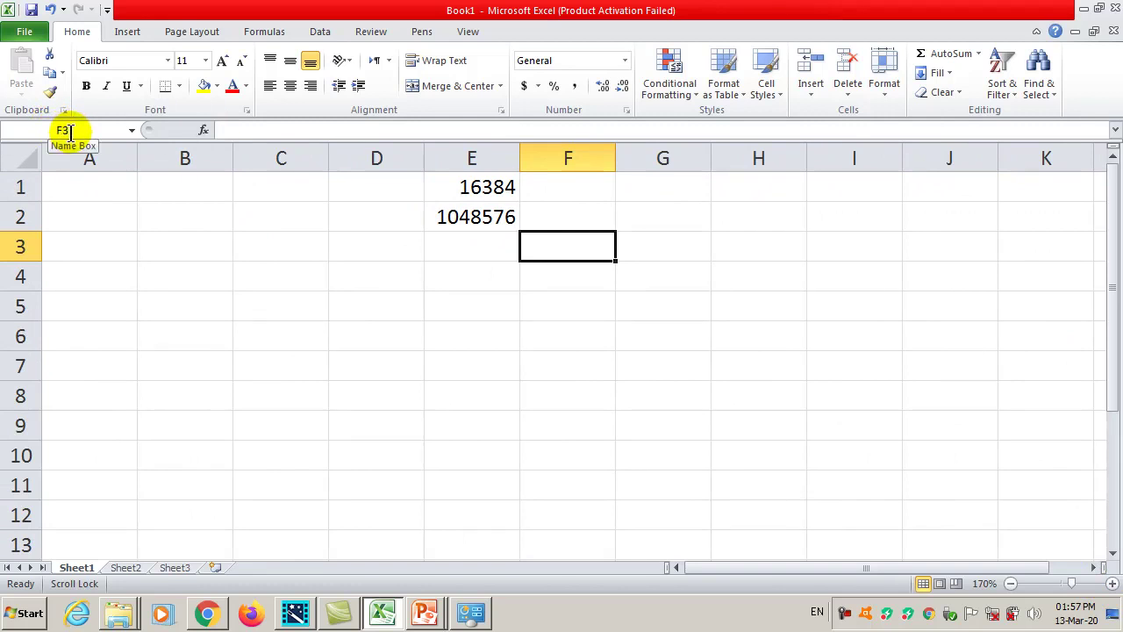
# - Select cells C2, B2 and C1 in turn and return to C2, checking each address in the Name Box
pyautogui.click(275, 213)
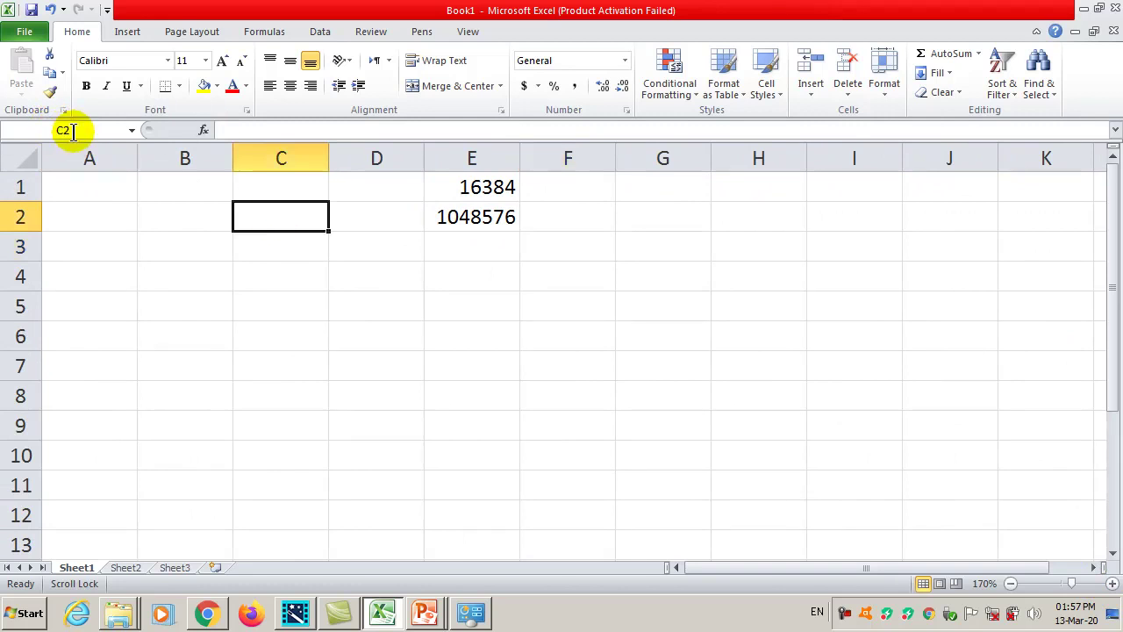
pyautogui.click(183, 221)
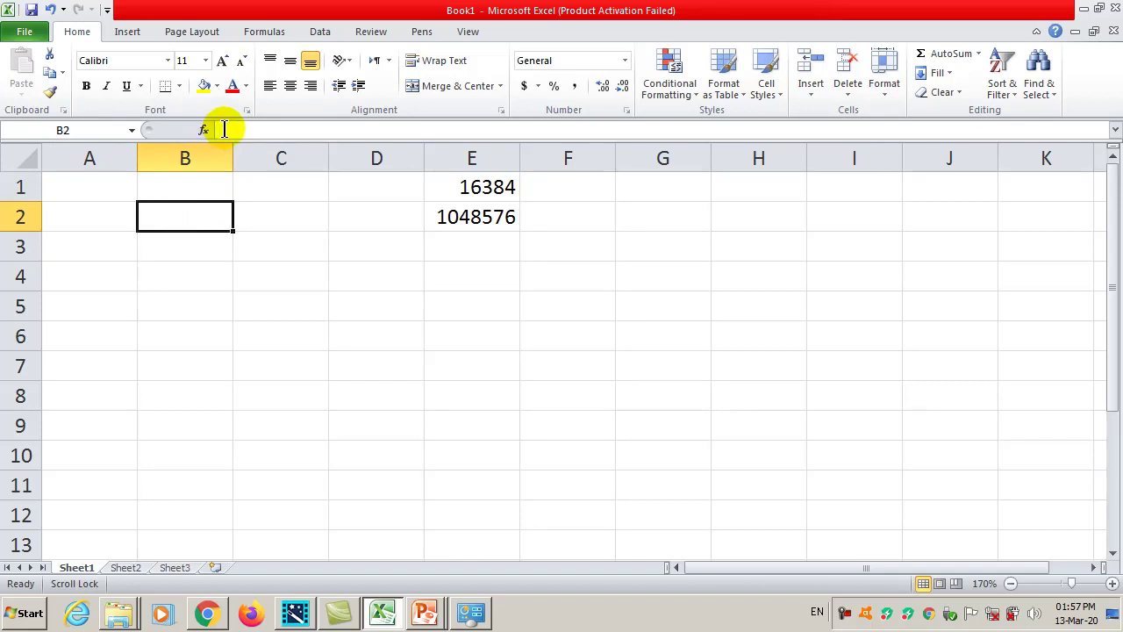
pyautogui.click(249, 188)
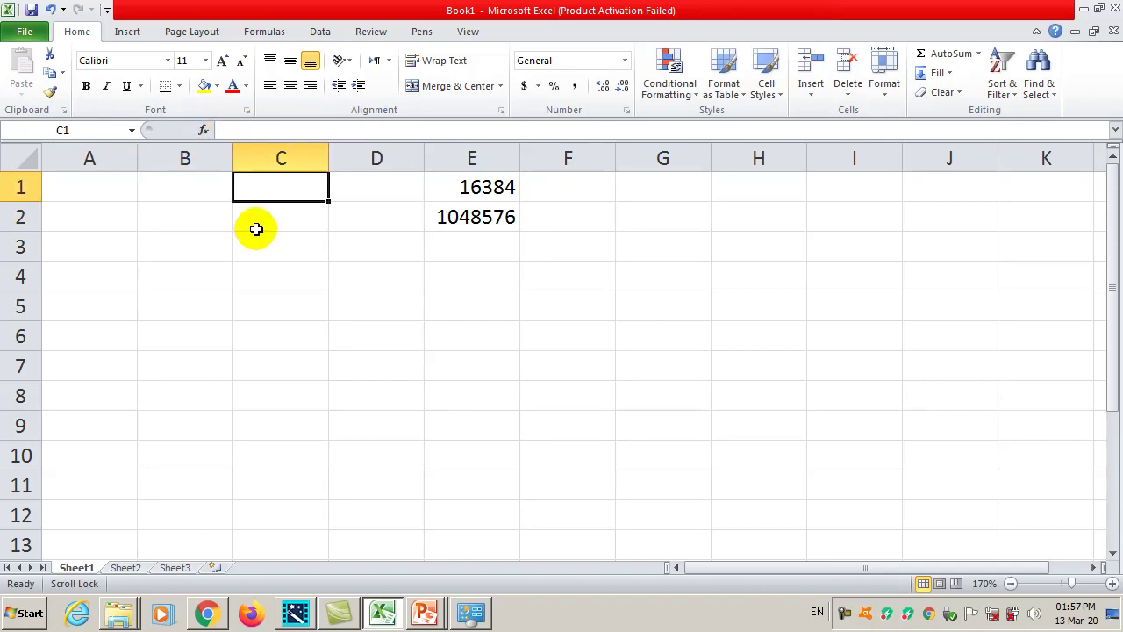
pyautogui.click(256, 229)
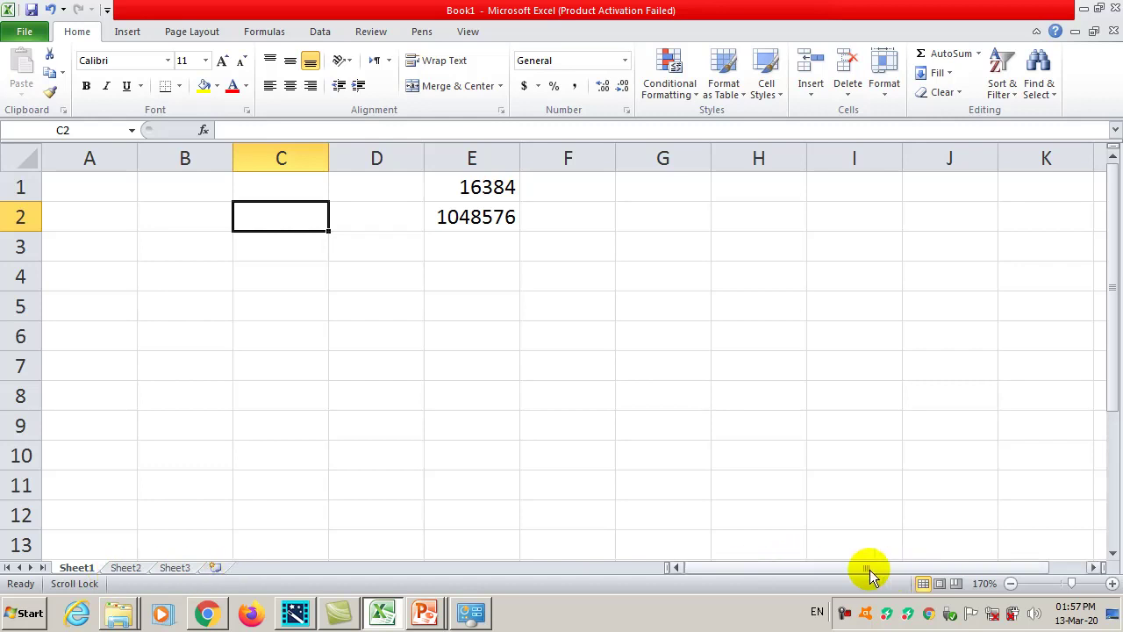
# - Enlarge the worksheet view to 226%
pyautogui.moveTo(856, 569); pyautogui.dragTo(873, 570)
pyautogui.moveTo(967, 569); pyautogui.dragTo(844, 575)
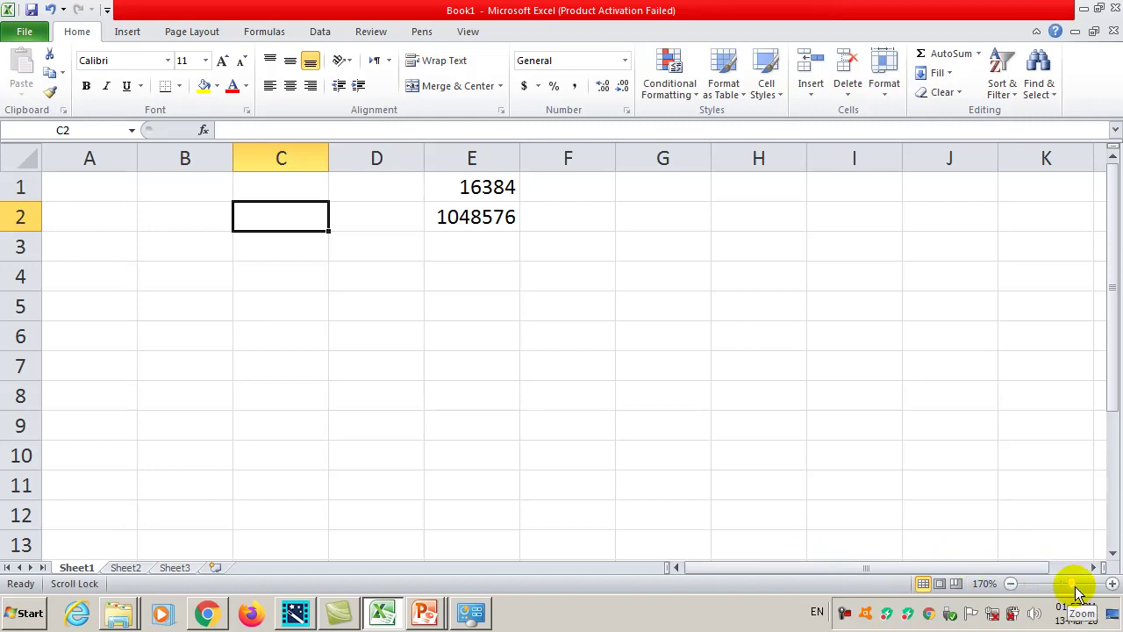
pyautogui.click(1064, 584)
pyautogui.moveTo(1065, 584); pyautogui.dragTo(1075, 583)
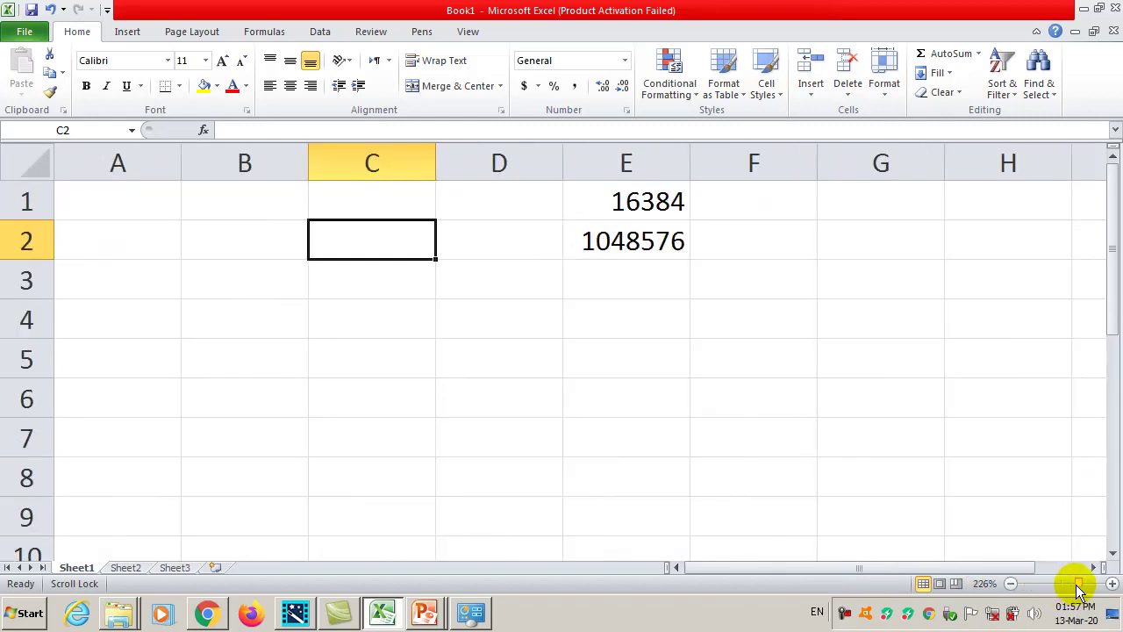
pyautogui.click(409, 344)
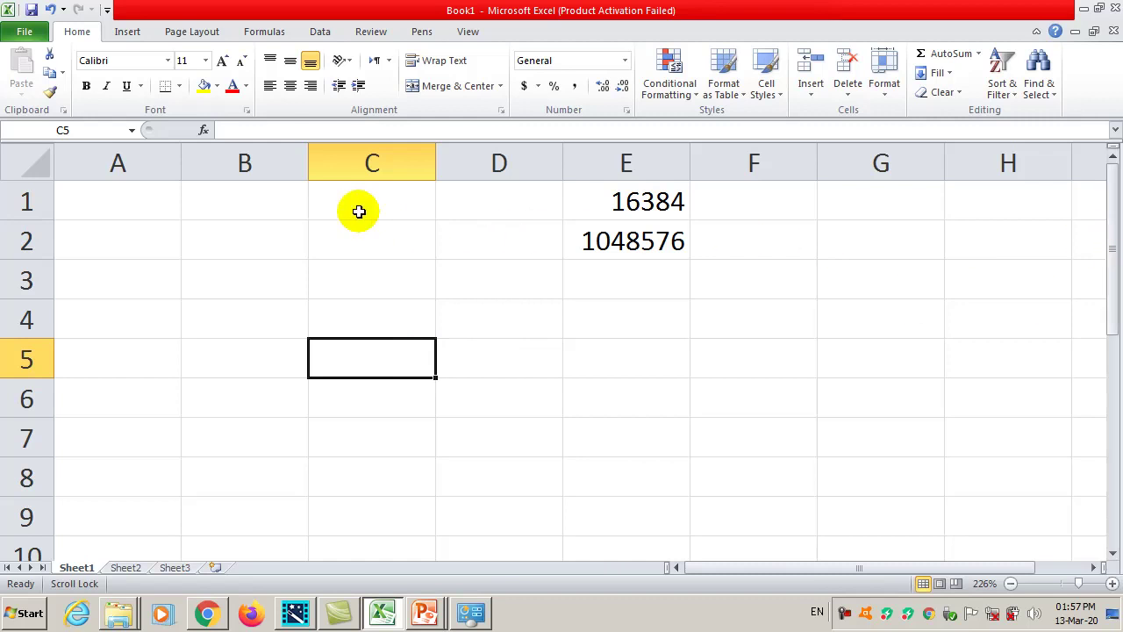
pyautogui.click(368, 278)
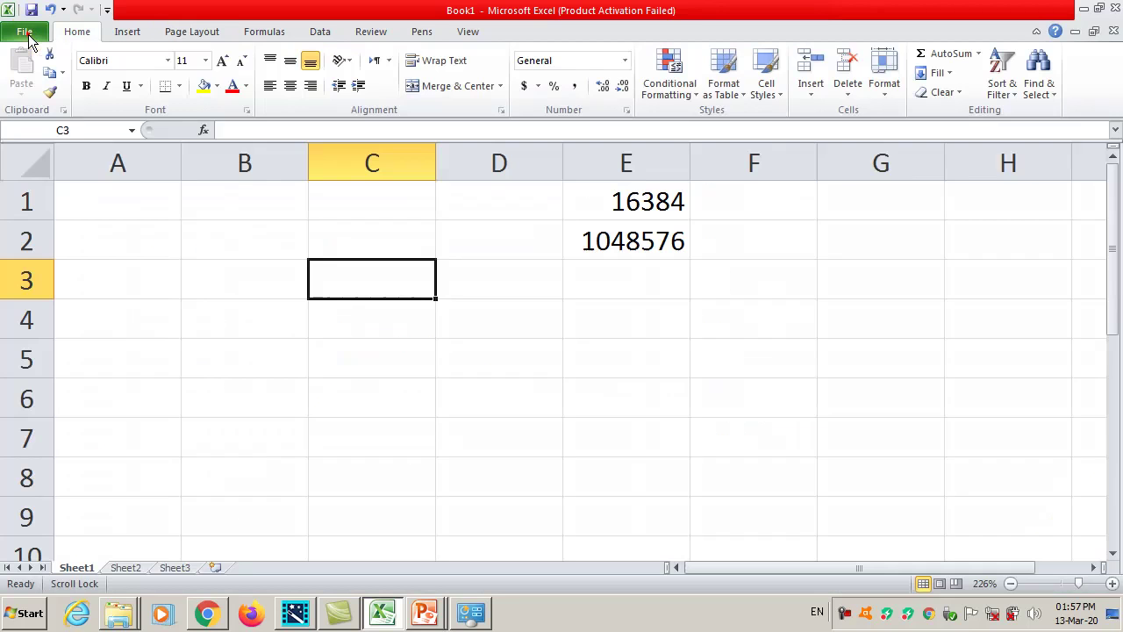
pyautogui.click(26, 35)
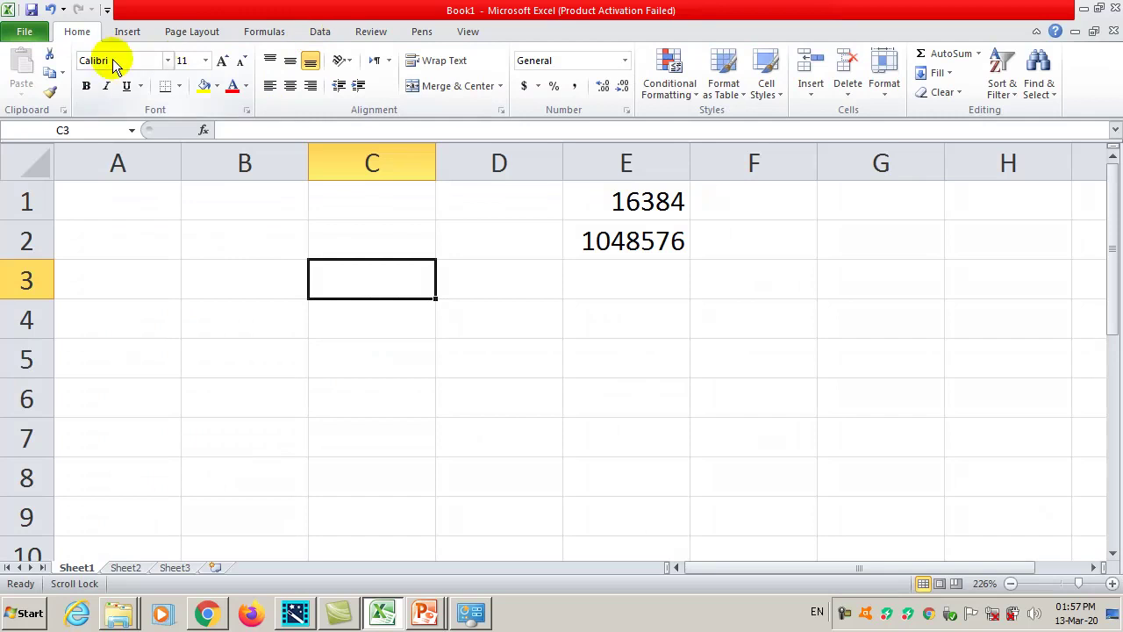
pyautogui.click(208, 208)
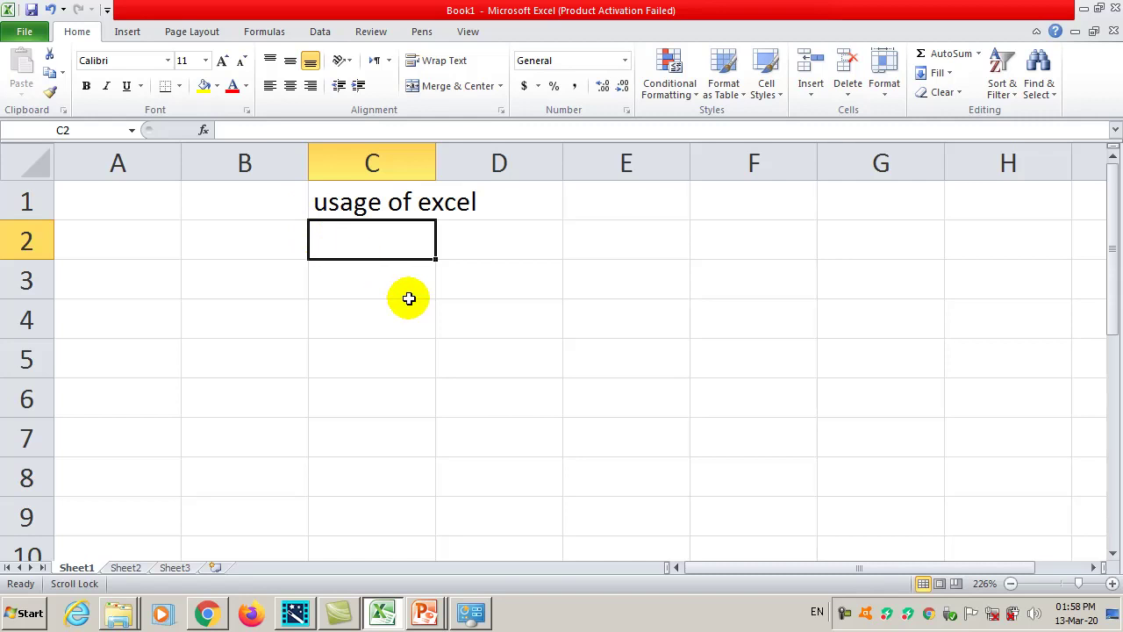
# - List "data entry", "formulas" and "charts" in cells C2 to C4 below the "usage of excel" heading
pyautogui.write('data entry')
pyautogui.press('Return')
pyautogui.write('formulas')
pyautogui.press('Return')
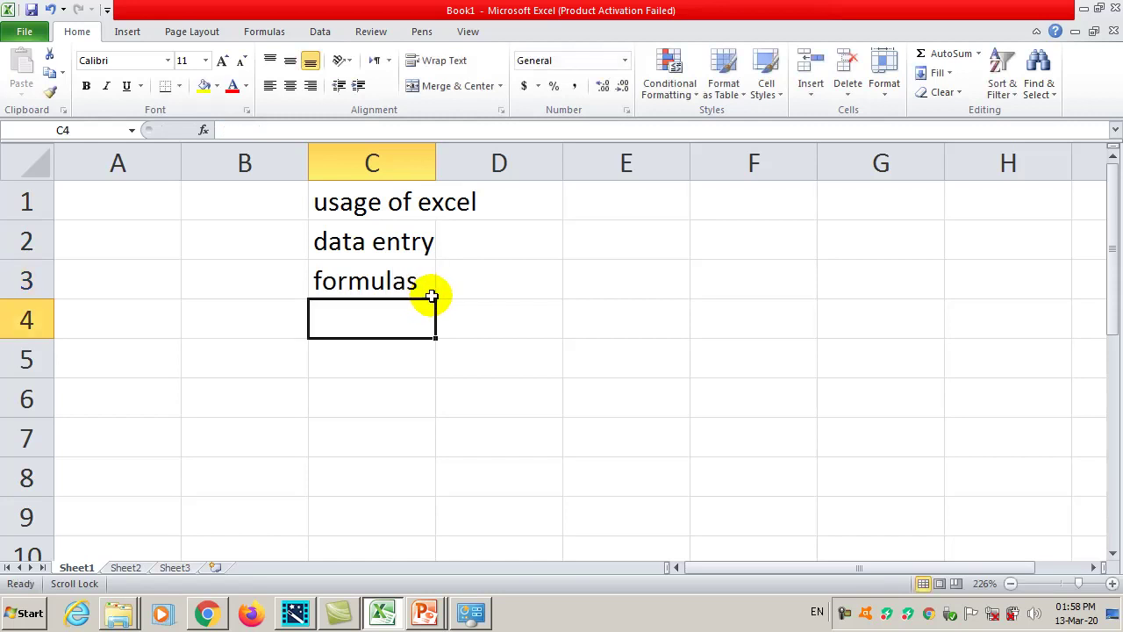
pyautogui.write('charts')
pyautogui.press('Return')
# - Add "drawining" in cell C5 and "what if analysis" in cell C6 to the list
pyautogui.write('drawi')
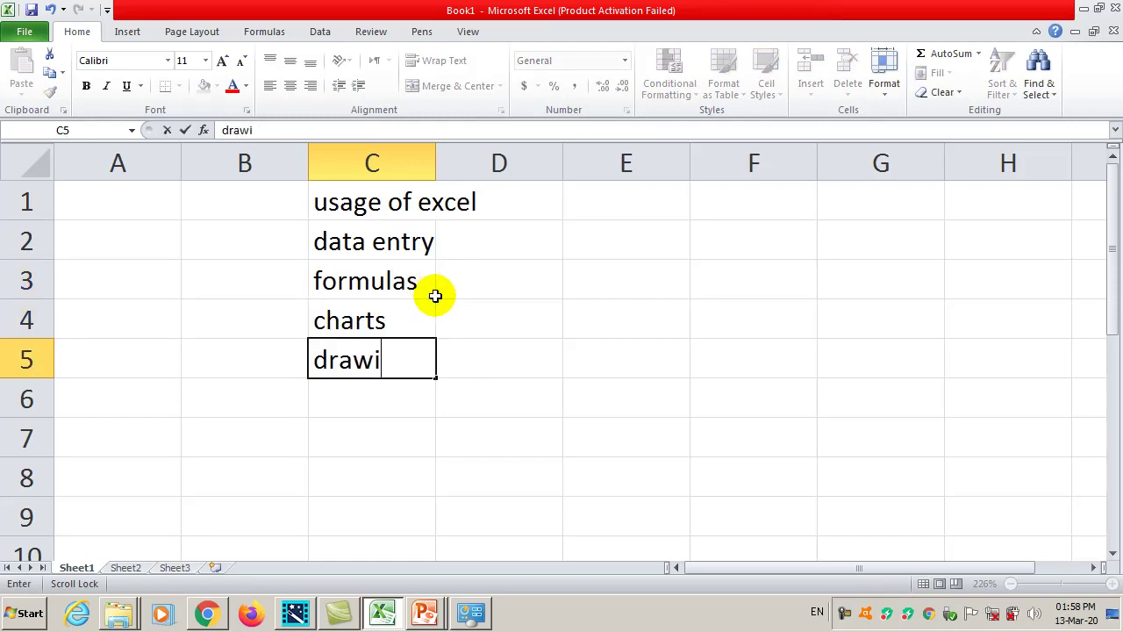
pyautogui.write('ning')
pyautogui.press('Return')
pyautogui.write('what ')
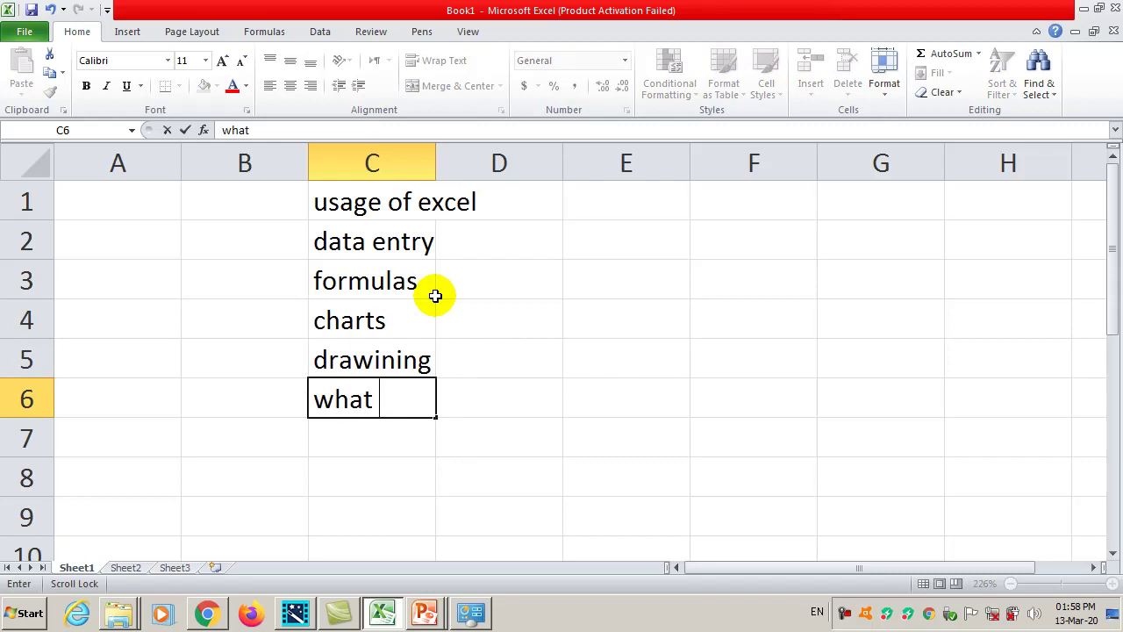
pyautogui.write('if analysis')
pyautogui.press('Return')
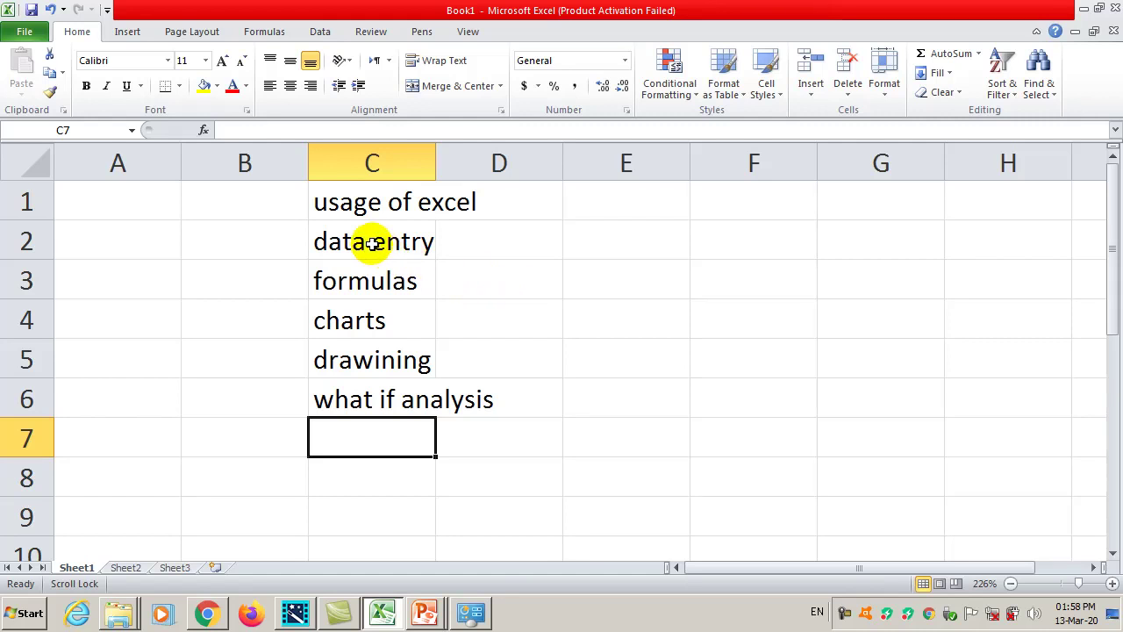
pyautogui.press('Up')
pyautogui.press('Up')
pyautogui.press('Up')
pyautogui.press('Up')
pyautogui.click(335, 239)
pyautogui.click(297, 262)
pyautogui.click(360, 207)
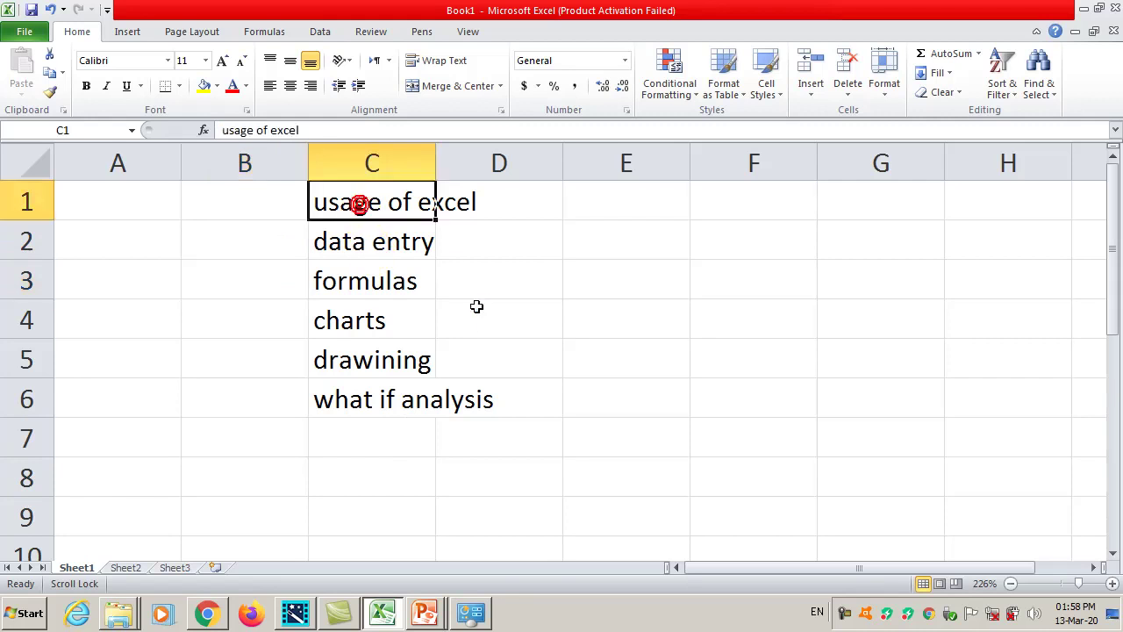
pyautogui.click(290, 256)
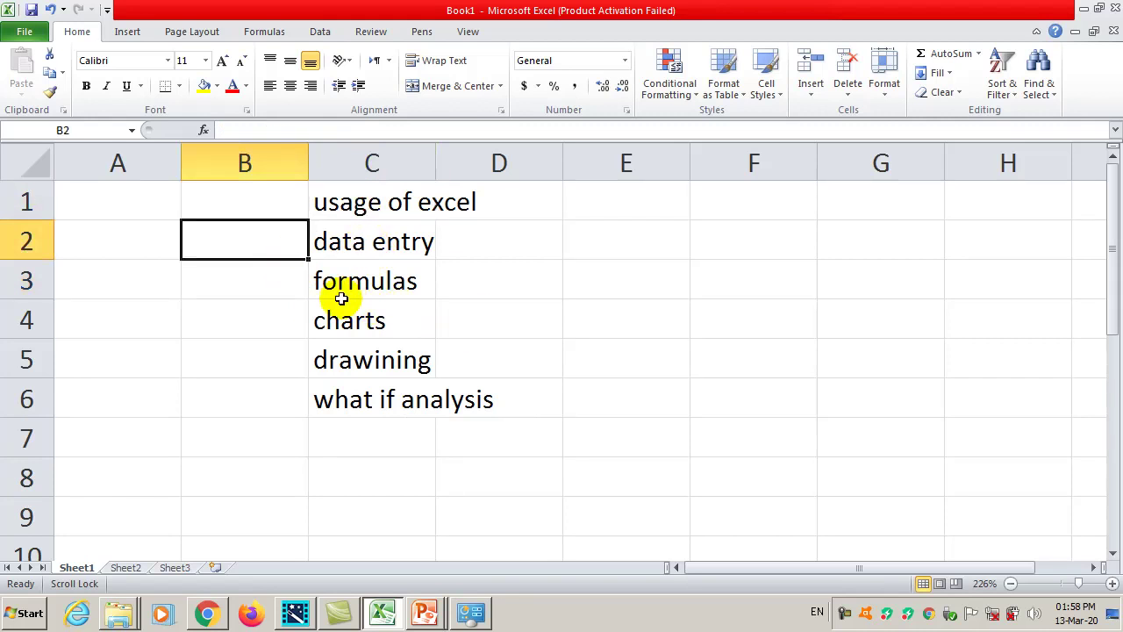
pyautogui.click(28, 35)
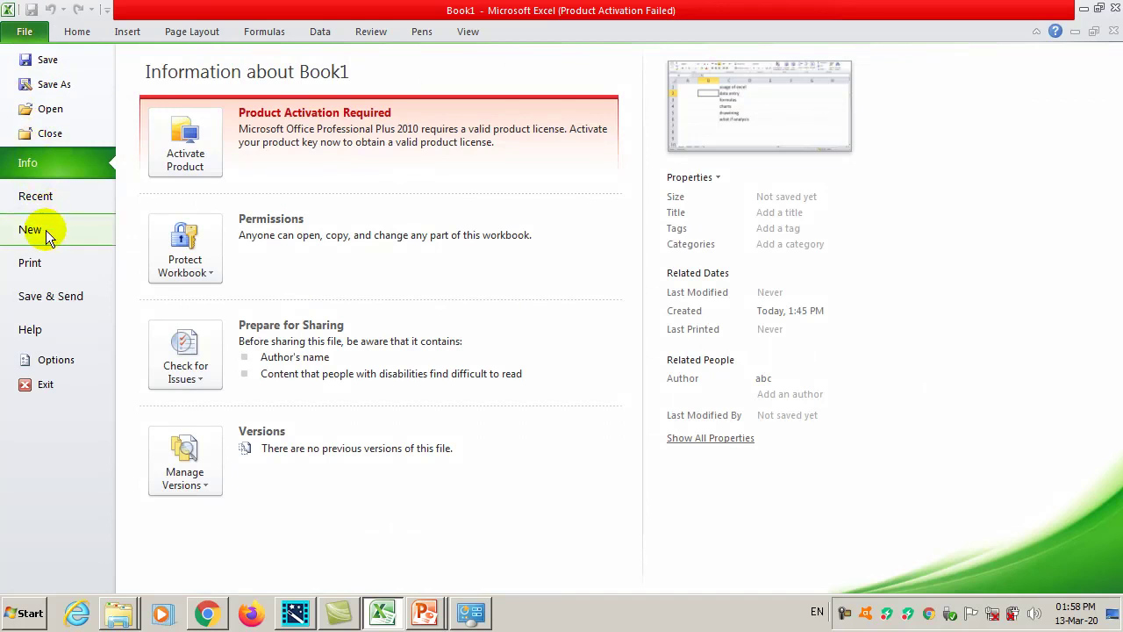
pyautogui.press('Escape')
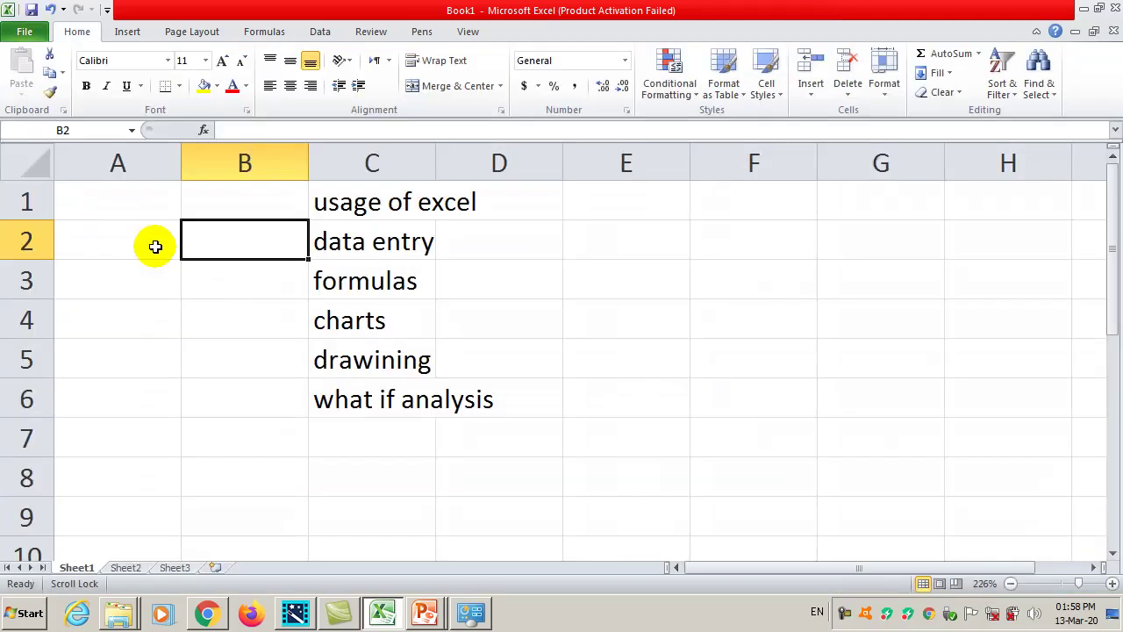
pyautogui.click(430, 232)
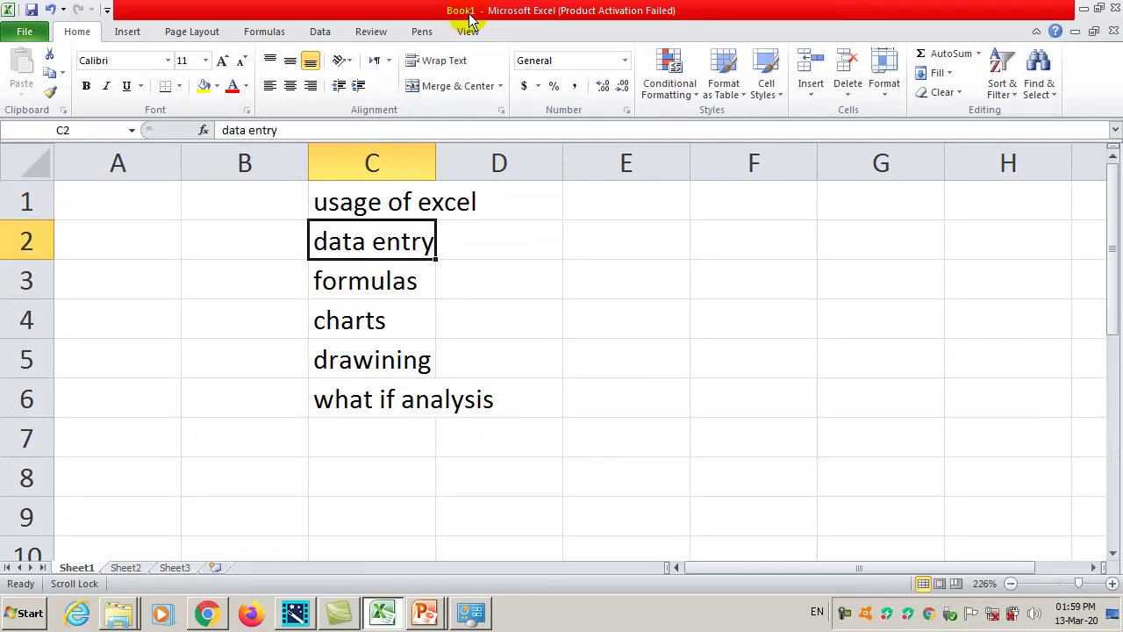
# - Save the workbook in the Documents library as "myfirst file" with the file type Excel Workbook
pyautogui.click(27, 37)
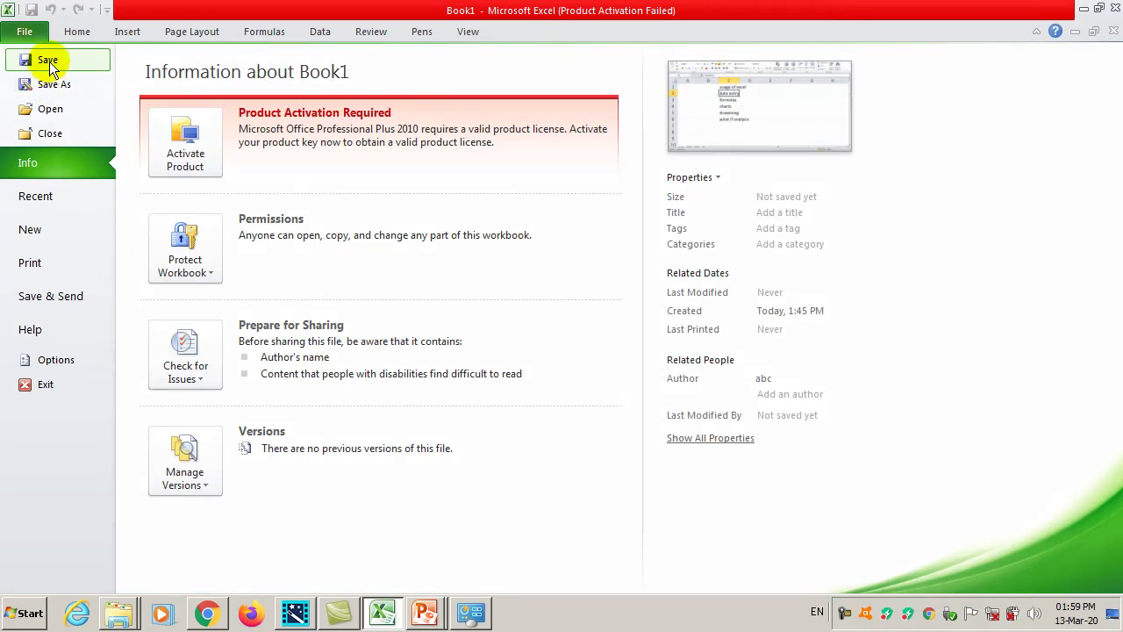
pyautogui.click(49, 61)
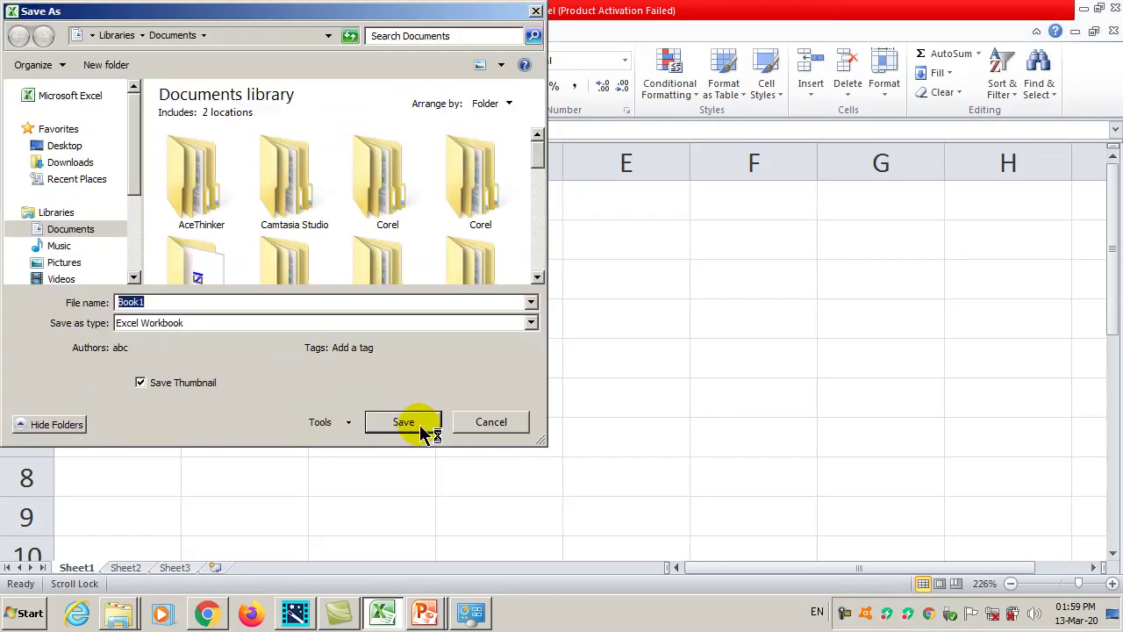
pyautogui.write('myfirst file')
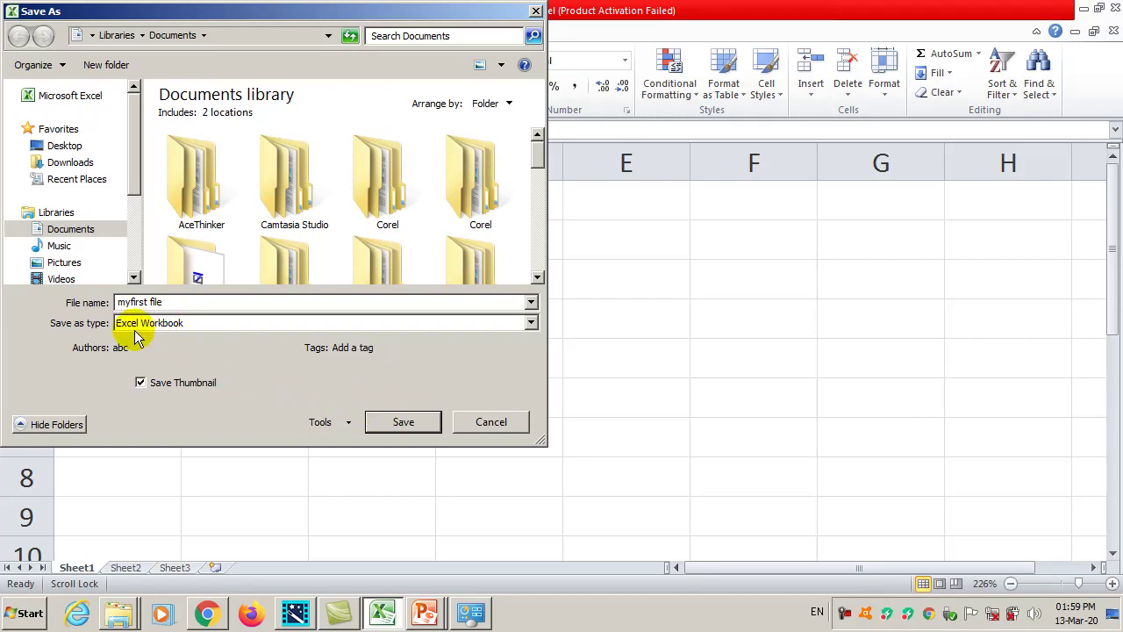
pyautogui.click(167, 324)
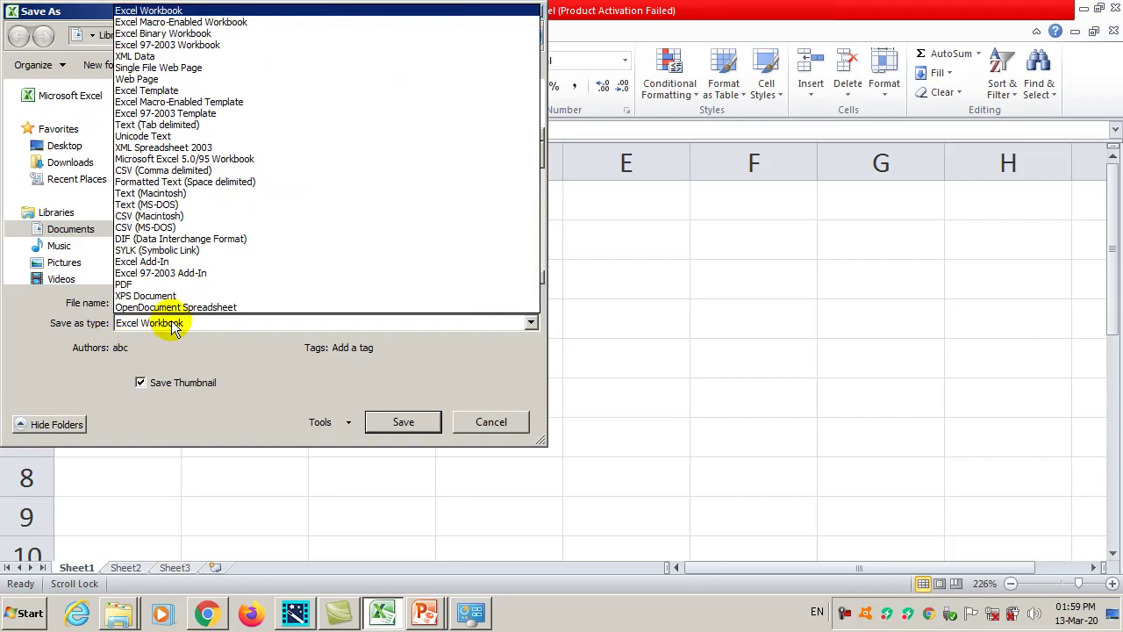
pyautogui.click(173, 327)
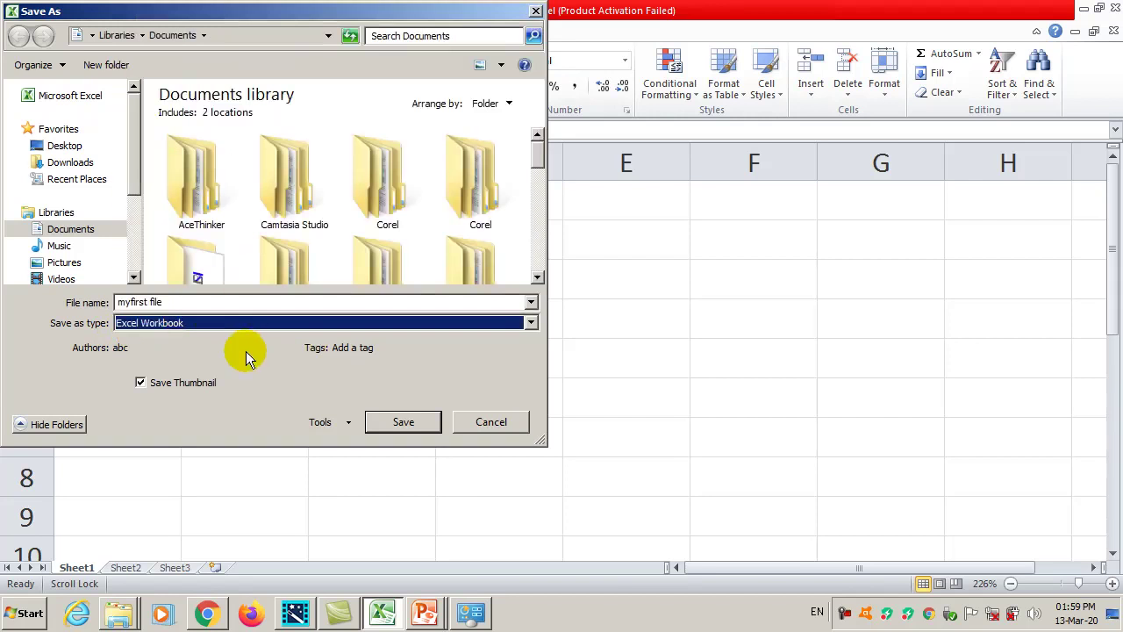
pyautogui.click(403, 421)
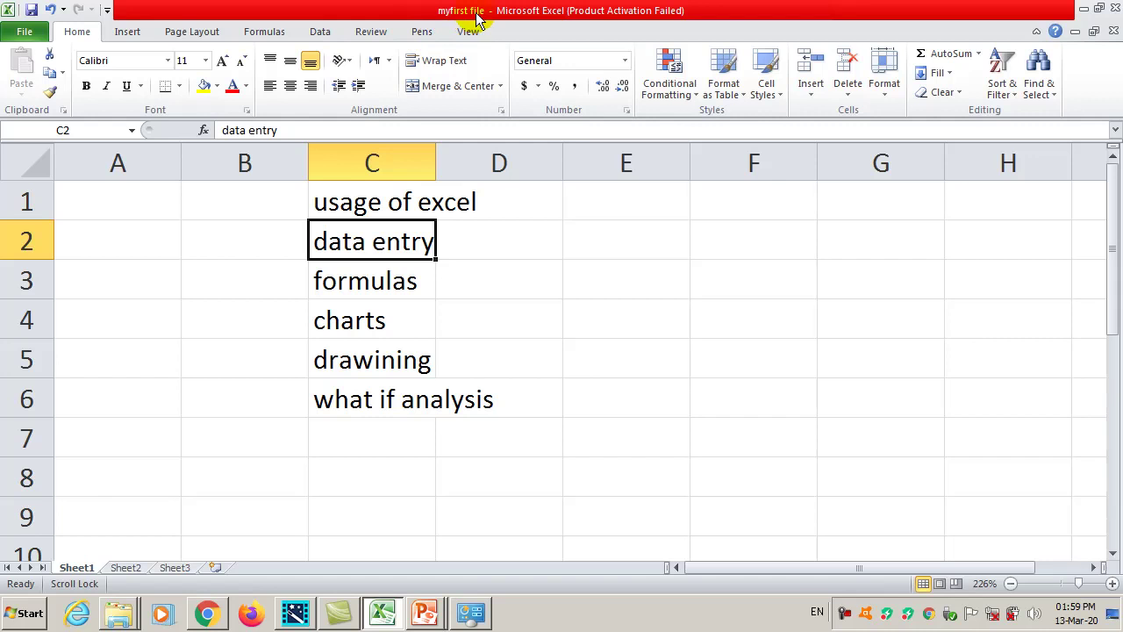
# - Close the workbook and reopen "myfirst file" from the recent workbooks
pyautogui.click(18, 35)
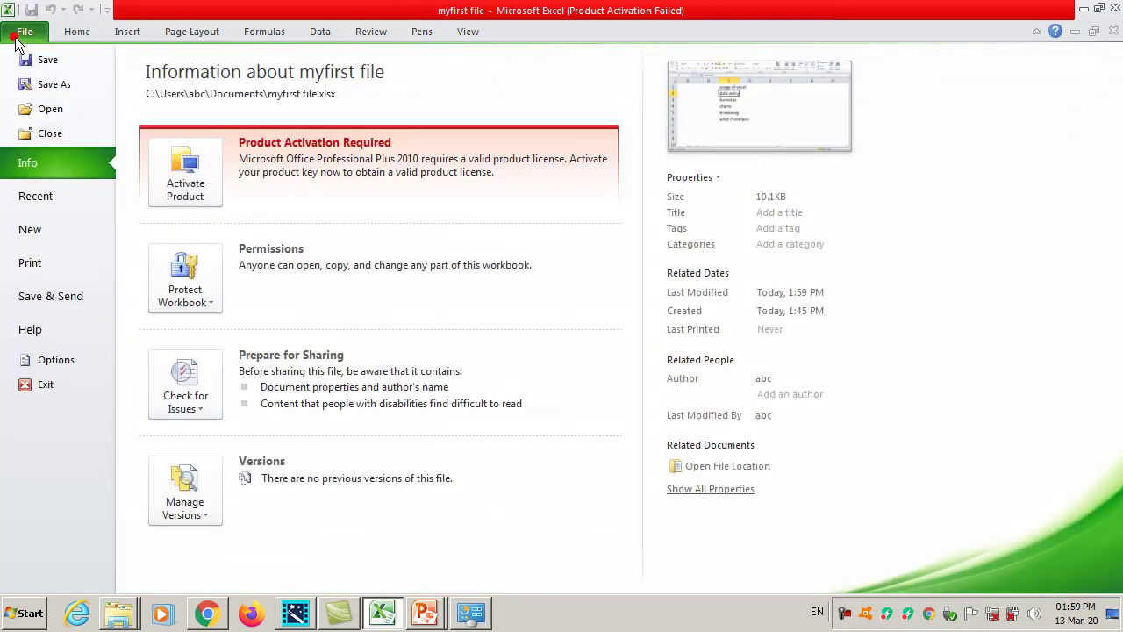
pyautogui.click(58, 132)
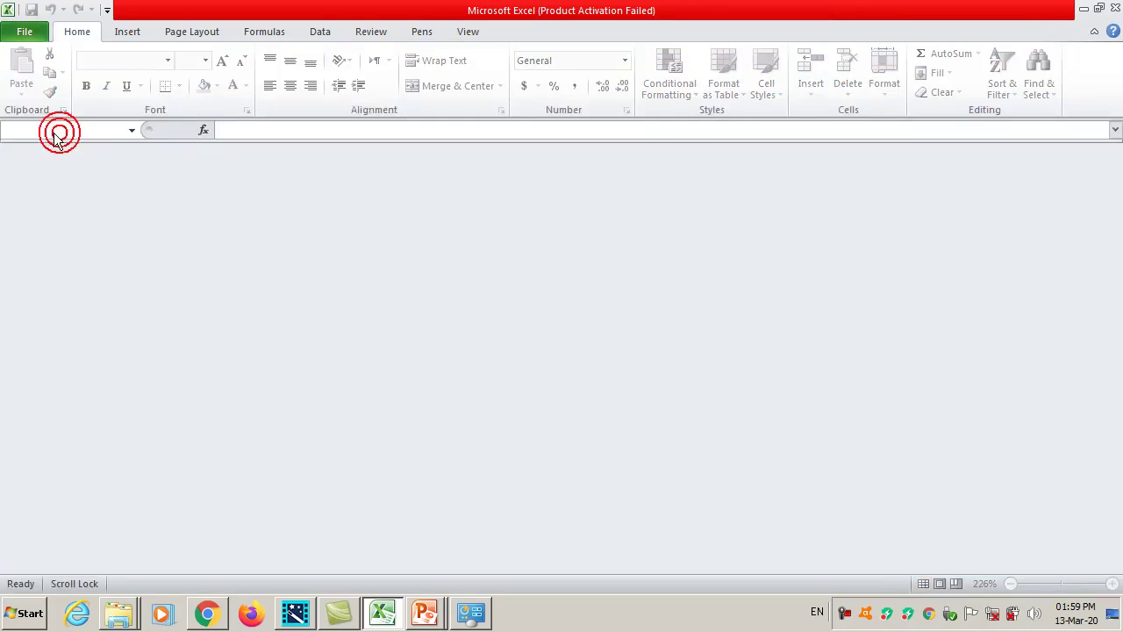
pyautogui.click(25, 34)
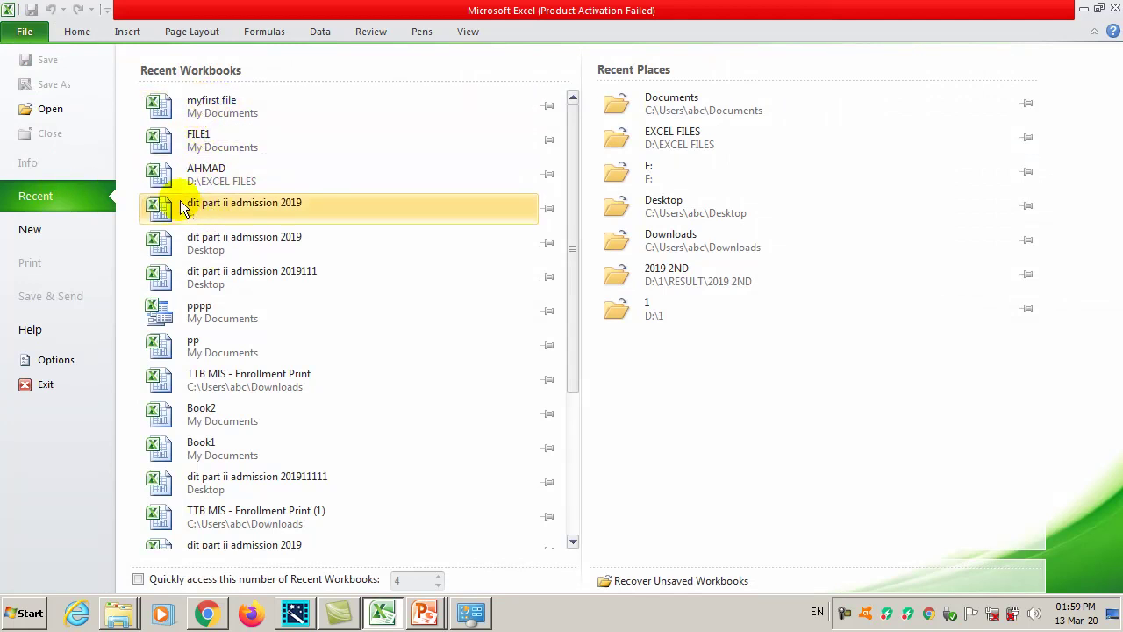
pyautogui.click(184, 133)
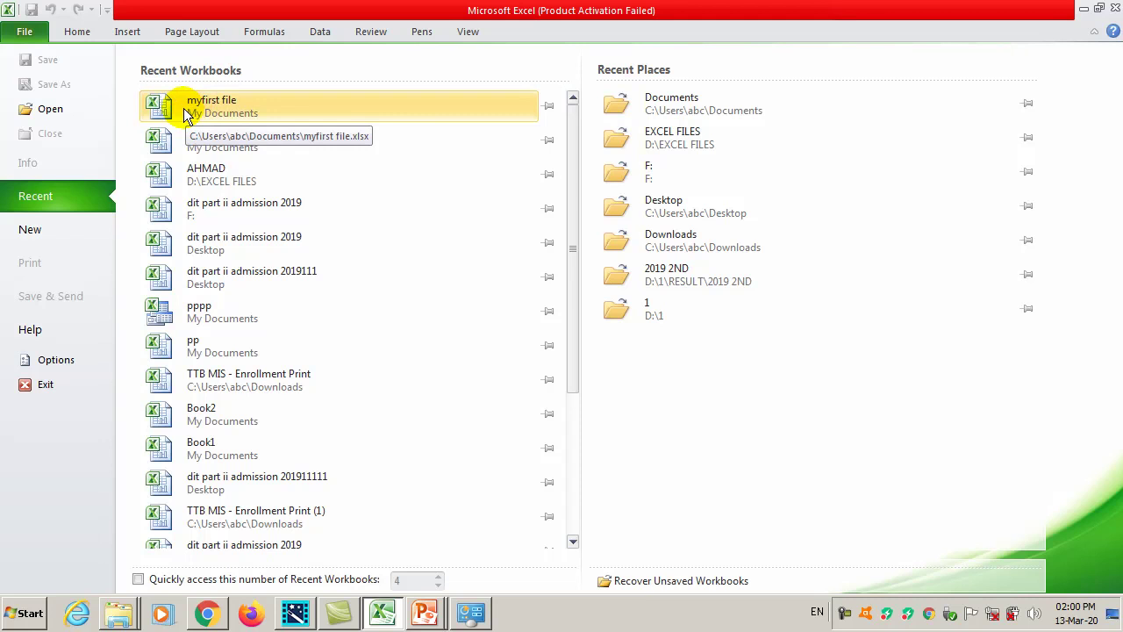
pyautogui.click(184, 114)
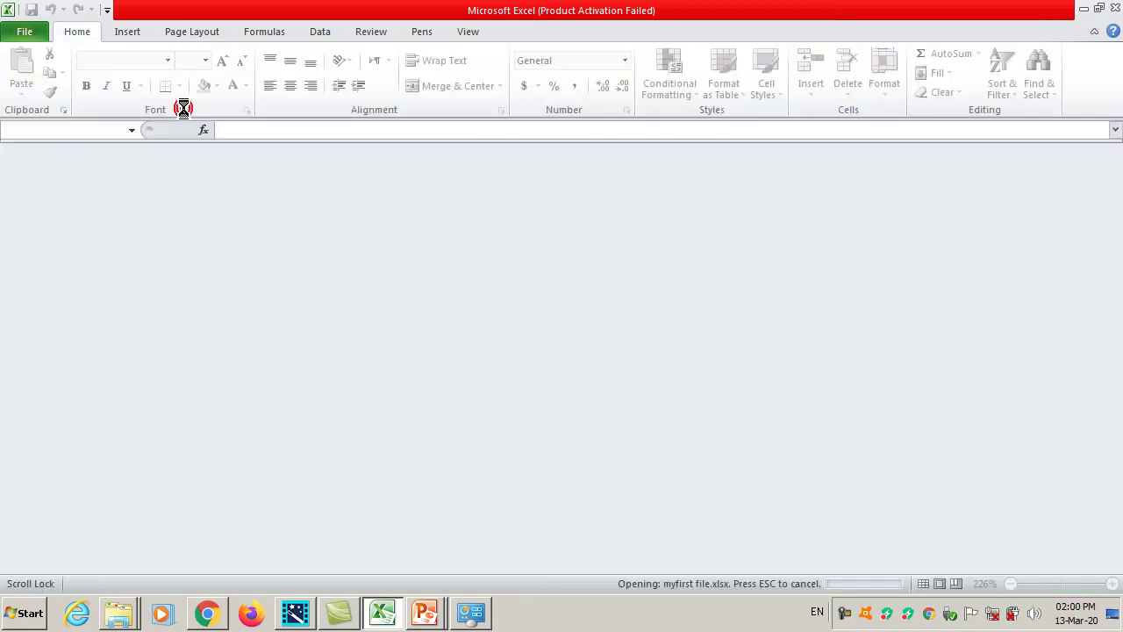
# - Browse the saved Excel files in the Documents library with the Open command, select gggg, and return to the worksheet without opening it
pyautogui.click(25, 33)
pyautogui.click(61, 104)
pyautogui.moveTo(584, 176); pyautogui.dragTo(622, 298)
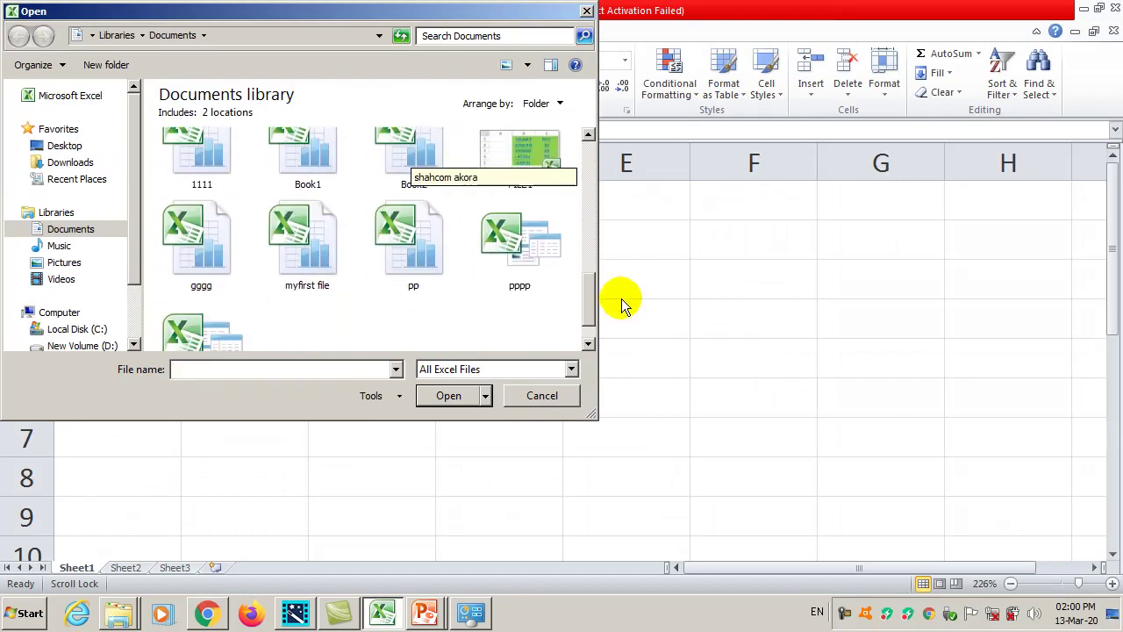
pyautogui.click(200, 241)
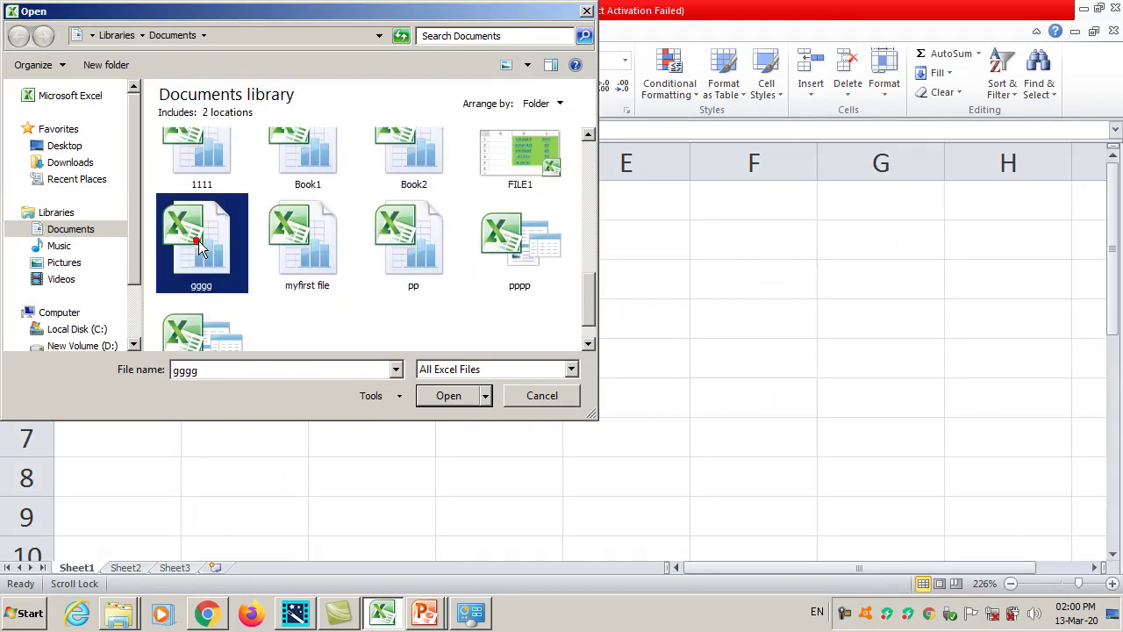
pyautogui.click(476, 399)
pyautogui.click(371, 332)
pyautogui.click(139, 240)
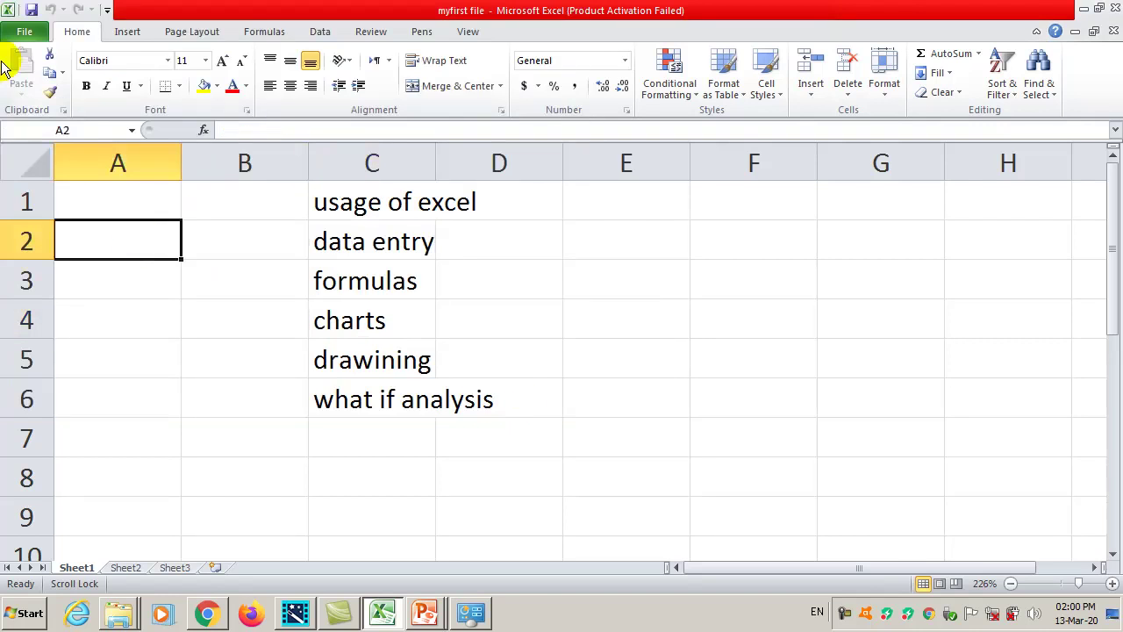
pyautogui.click(23, 33)
pyautogui.press('Escape')
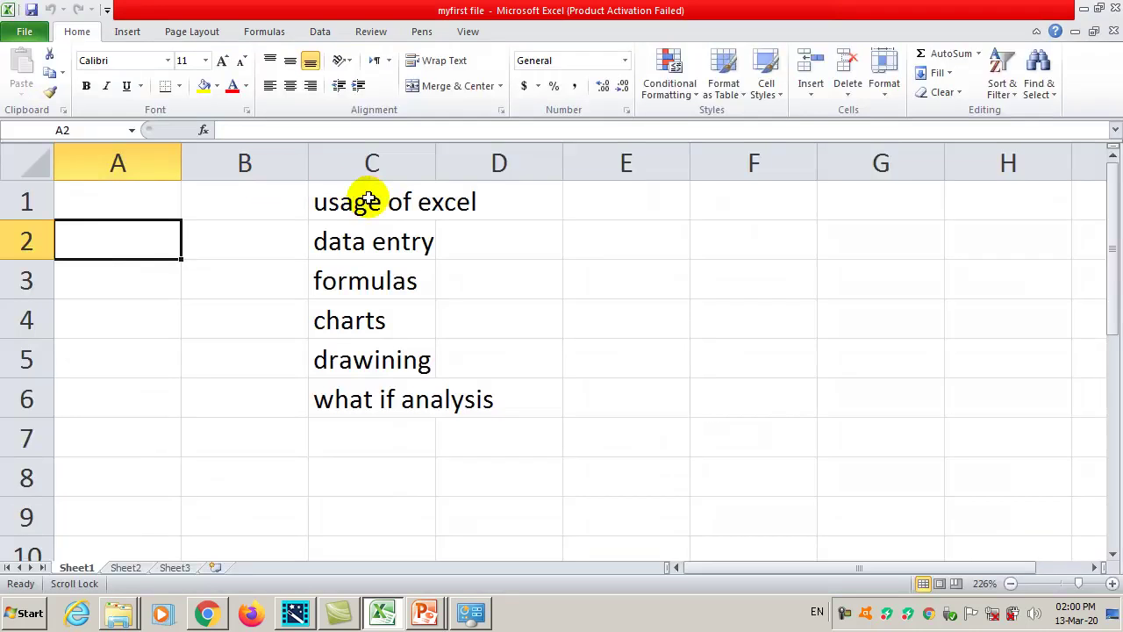
# - Switch to Sheet2 and enlarge its view to 200%
pyautogui.click(583, 207)
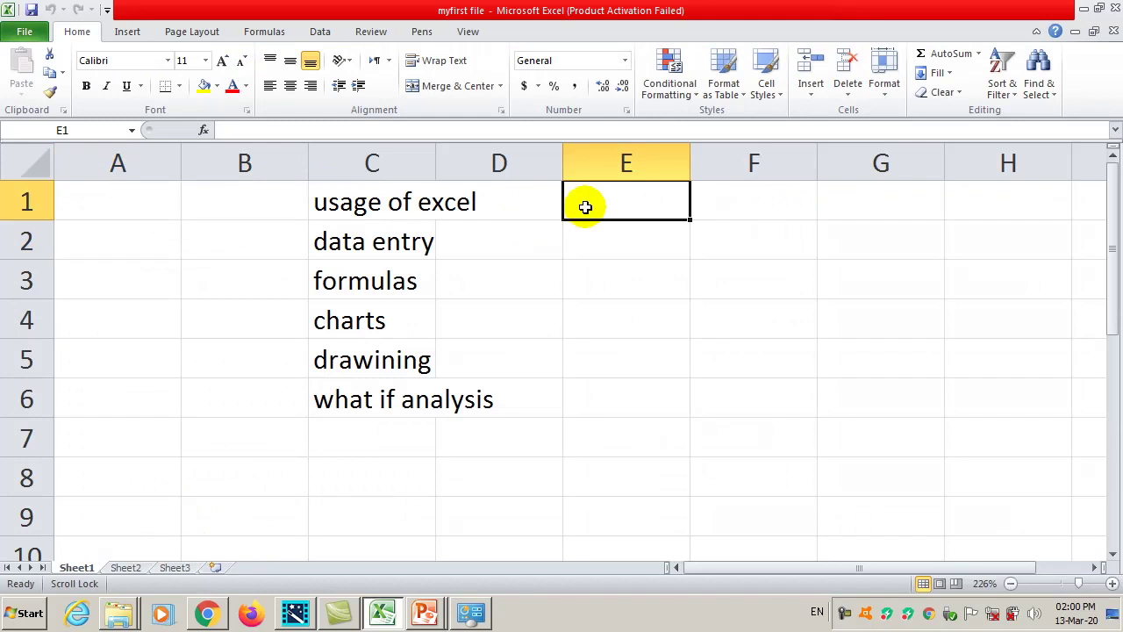
pyautogui.click(128, 568)
pyautogui.click(177, 233)
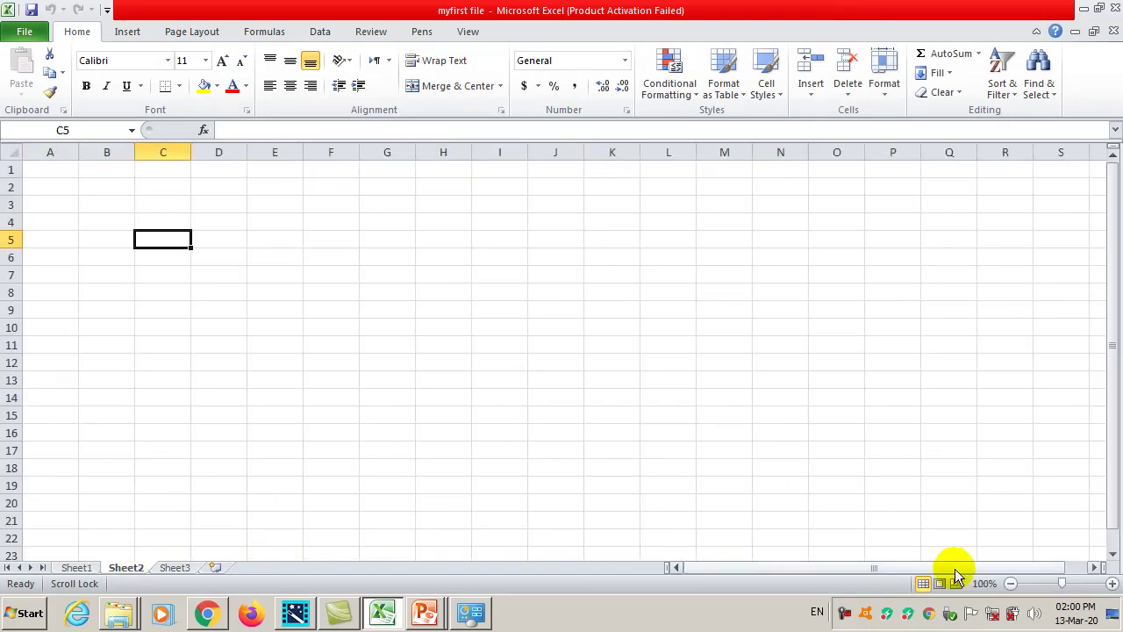
pyautogui.click(1111, 585)
pyautogui.click(1111, 584)
pyautogui.click(1110, 585)
pyautogui.click(1111, 585)
# - Enter the heading "SNAME" in cell B1 and turn off Scroll Lock
pyautogui.click(215, 199)
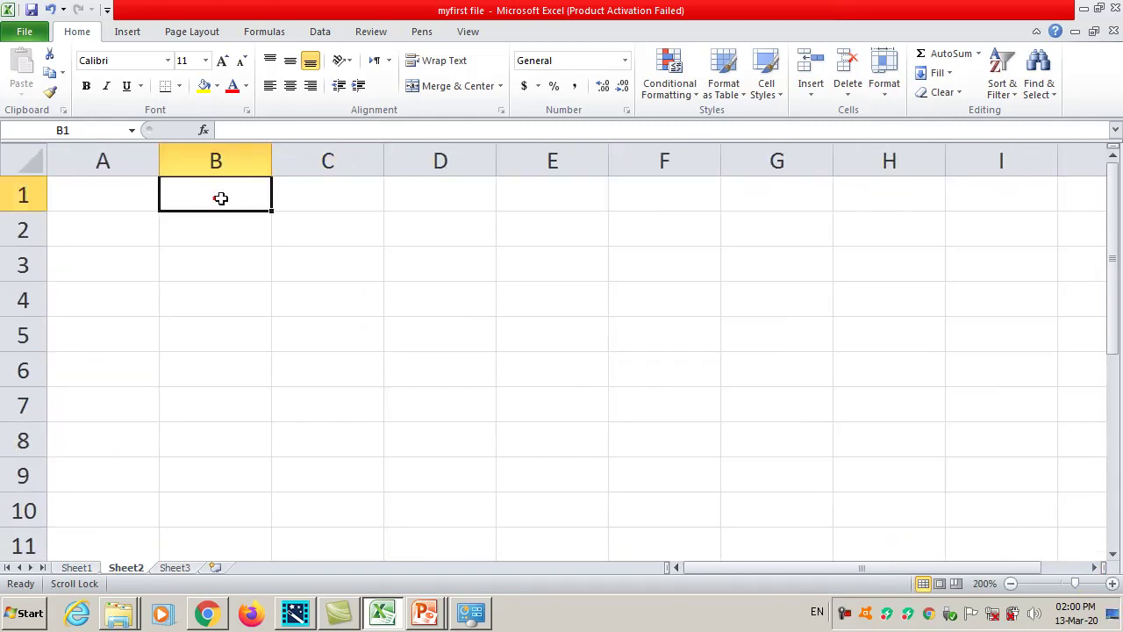
pyautogui.write('SNAME')
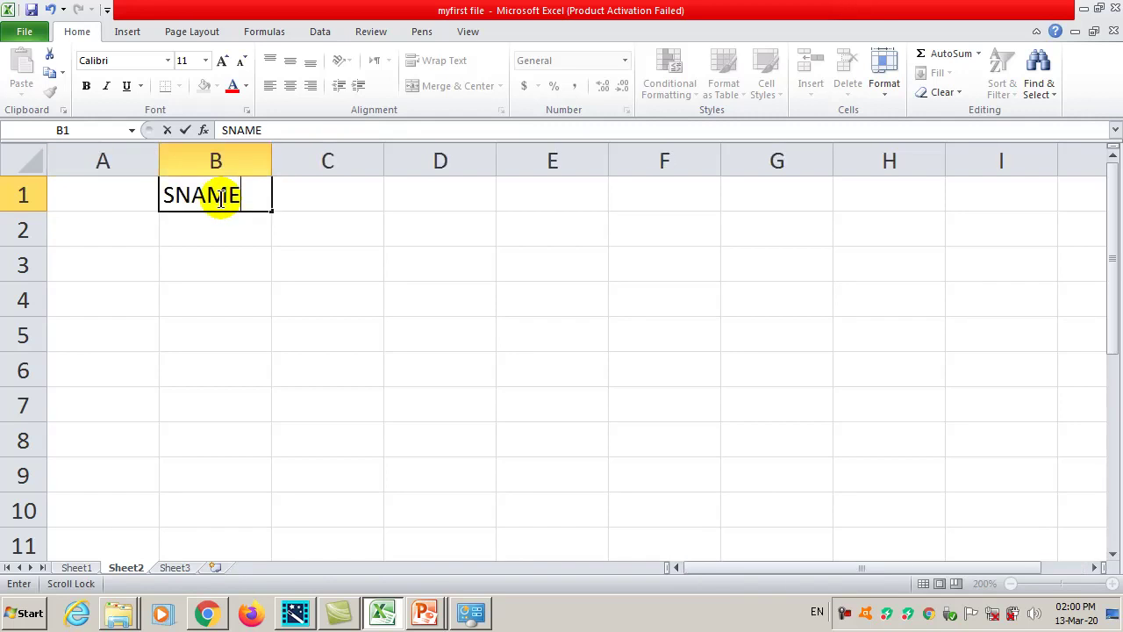
pyautogui.press('Right')
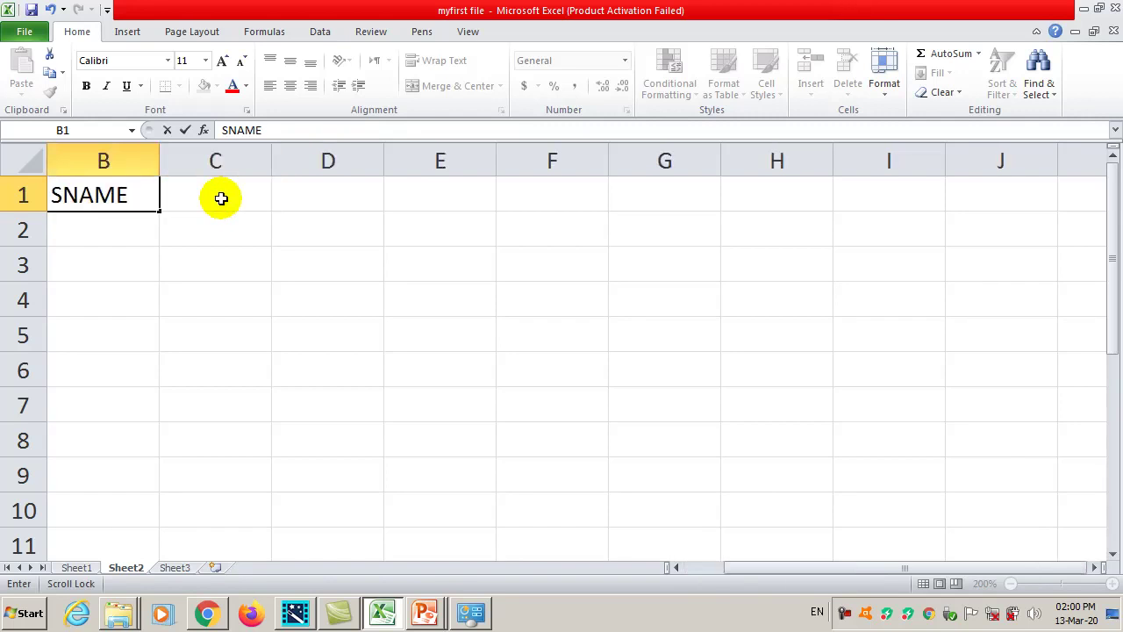
pyautogui.press('Left')
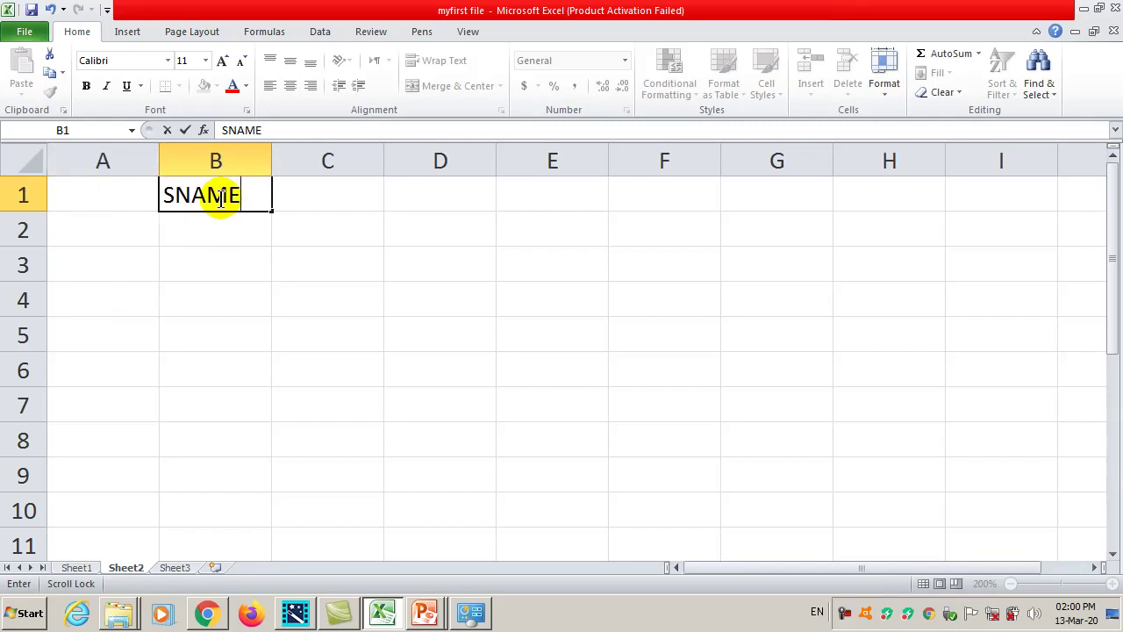
pyautogui.press('Scroll_Lock')
pyautogui.press('Right')
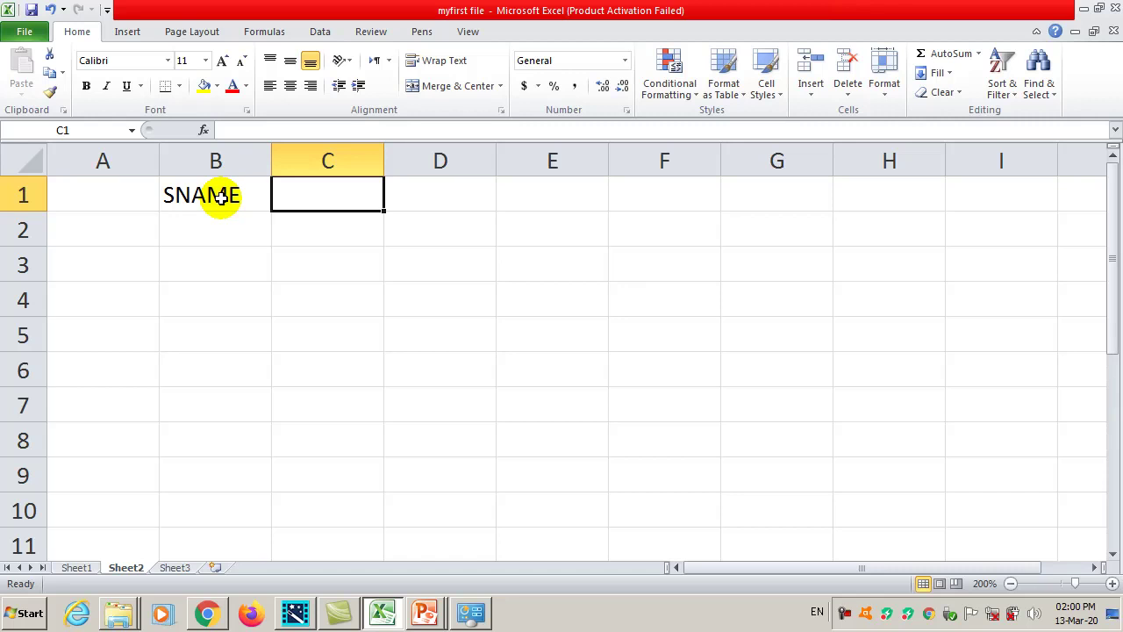
# - Add the subject headings "PHY", "CHEM" and "BIO" in cells C1 to E1
pyautogui.press('Right')
pyautogui.press('Right')
pyautogui.press('Left')
pyautogui.press('Left')
pyautogui.press('Right')
pyautogui.press('Left')
pyautogui.write('P')
pyautogui.press('Tab')
pyautogui.write('C')
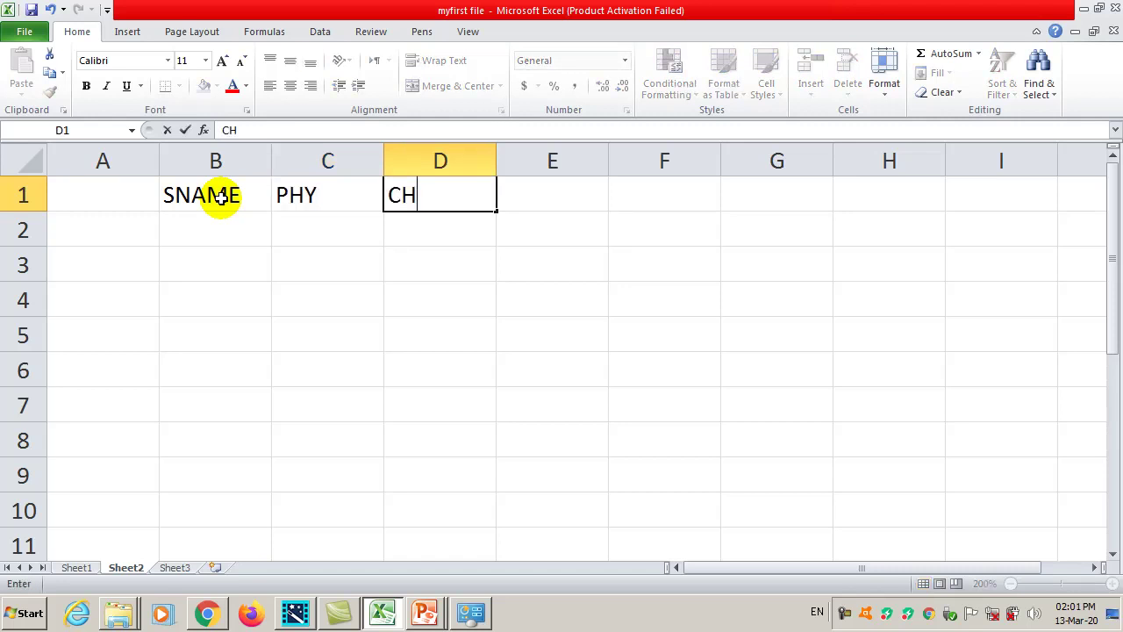
pyautogui.press('Tab')
pyautogui.write('BIO')
pyautogui.press('Return')
# - Enter four student names in B2:B5 with PHY 55, 66, 77, 88, CHEM 45, 54, 76, 99 and BIO 67, 88, 97, 56
pyautogui.press('Left')
pyautogui.press('Left')
pyautogui.press('Left')
pyautogui.write('AHMAD')
pyautogui.press('Return')
pyautogui.write('AK')
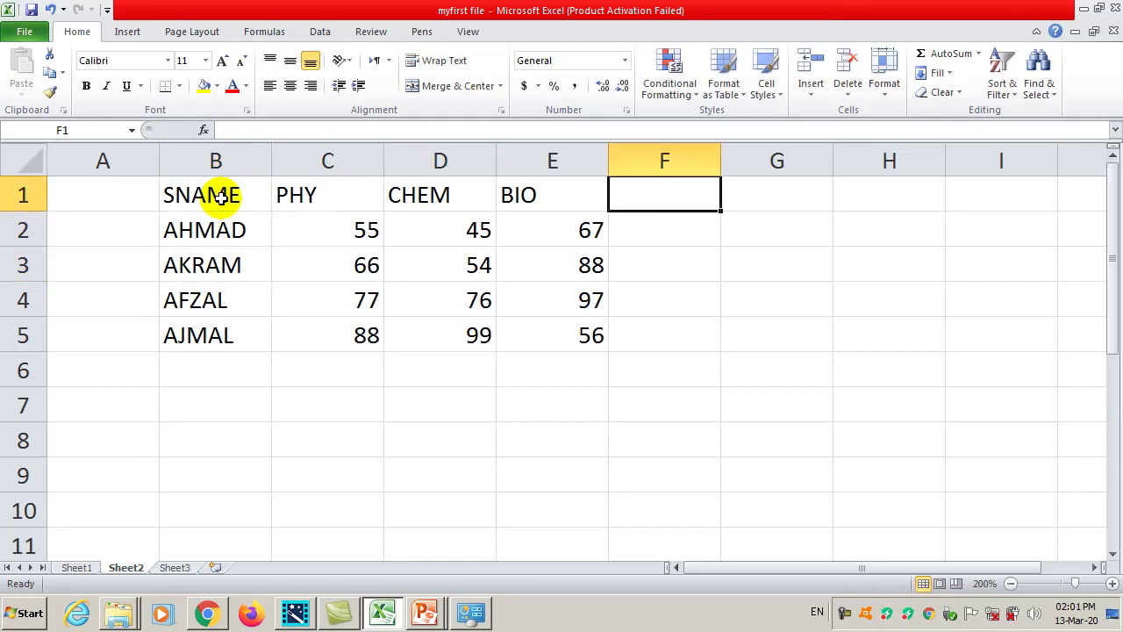
# - Add the heading "OBTAINED" in F1 and total the first student's marks in F2 with =SUM(C2:E2)
pyautogui.write('OBTAINED')
pyautogui.press('Return')
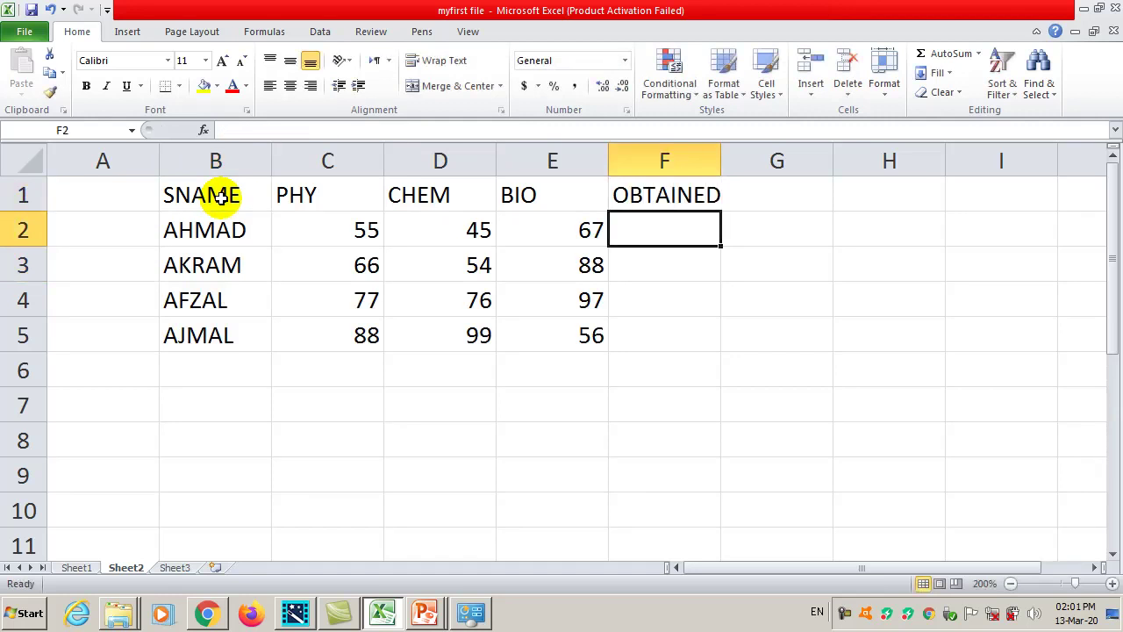
pyautogui.write('=SUM(')
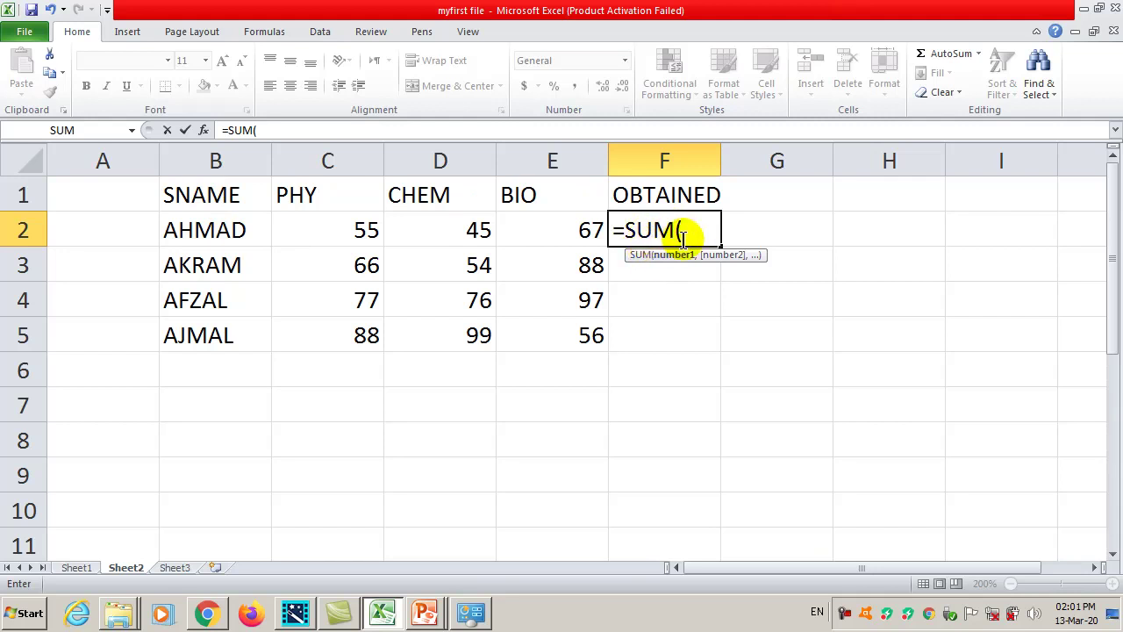
pyautogui.moveTo(360, 237); pyautogui.dragTo(519, 235)
pyautogui.press('Return')
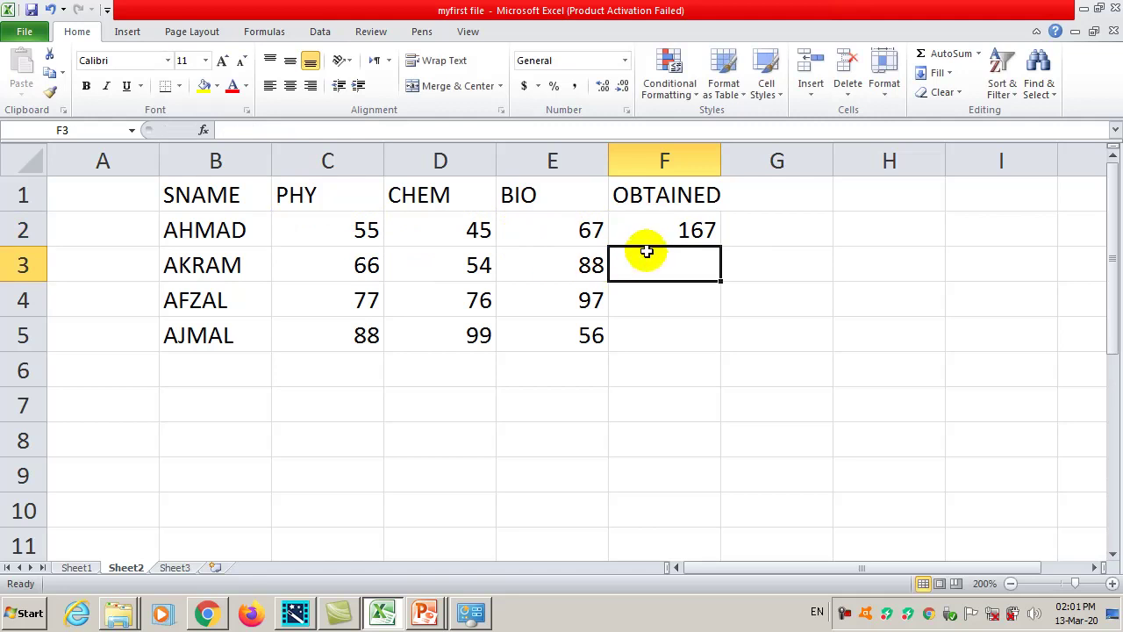
# - Fill the sum formula from F2 down to F5 for the remaining students
pyautogui.click(657, 232)
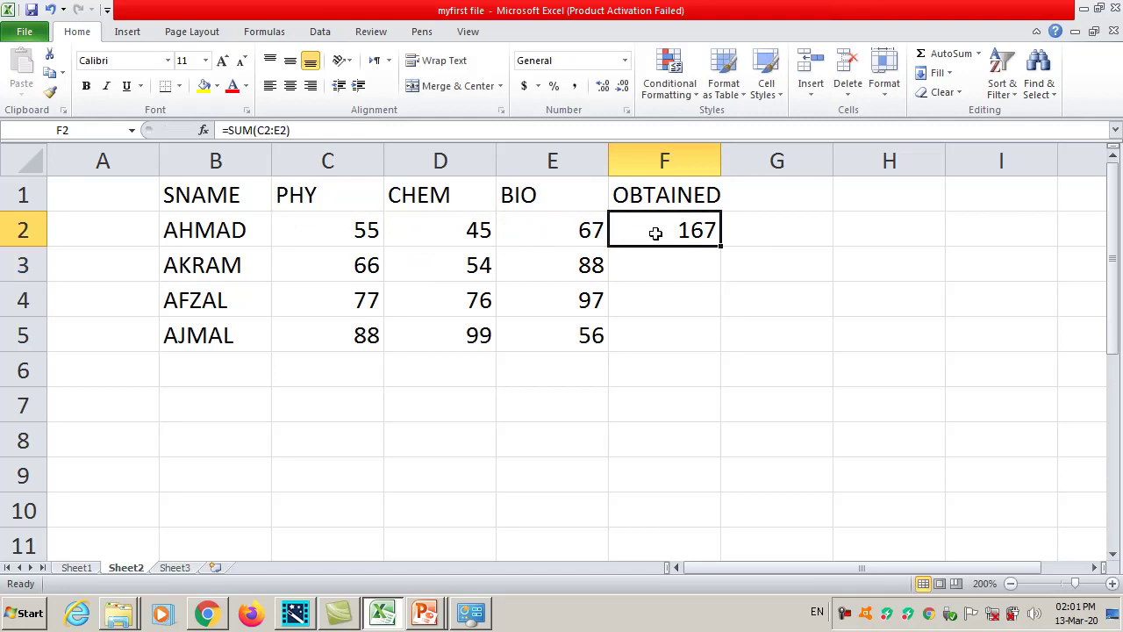
pyautogui.moveTo(721, 248); pyautogui.dragTo(721, 347)
pyautogui.click(742, 235)
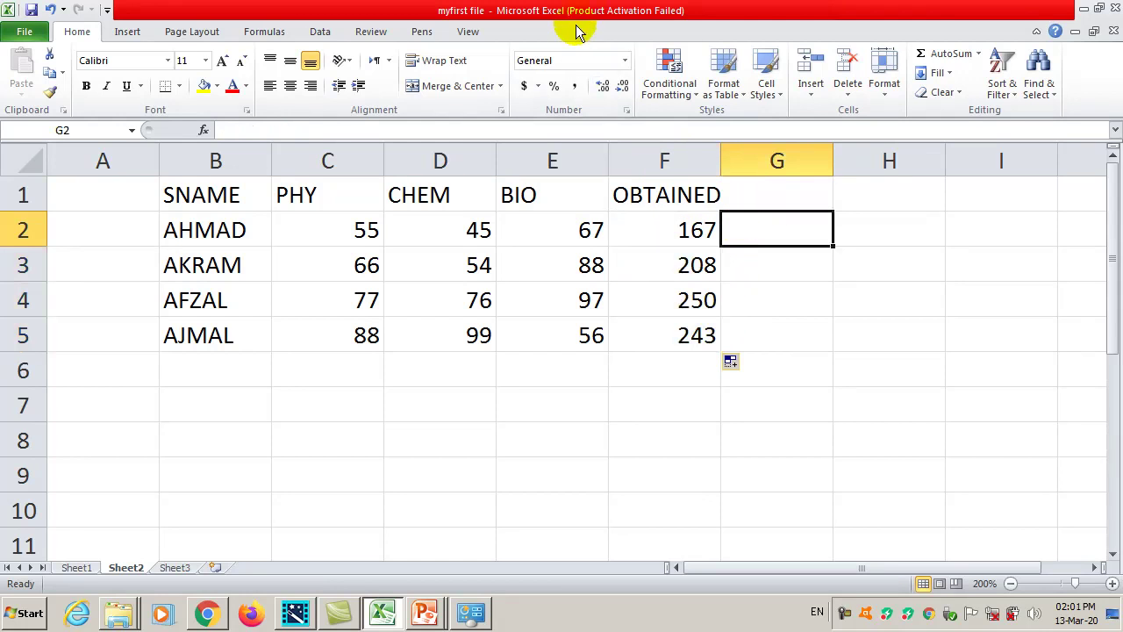
# - Make the table B1:F5 bold, italic and underlined, and apply all borders to it
pyautogui.moveTo(217, 185); pyautogui.dragTo(619, 333)
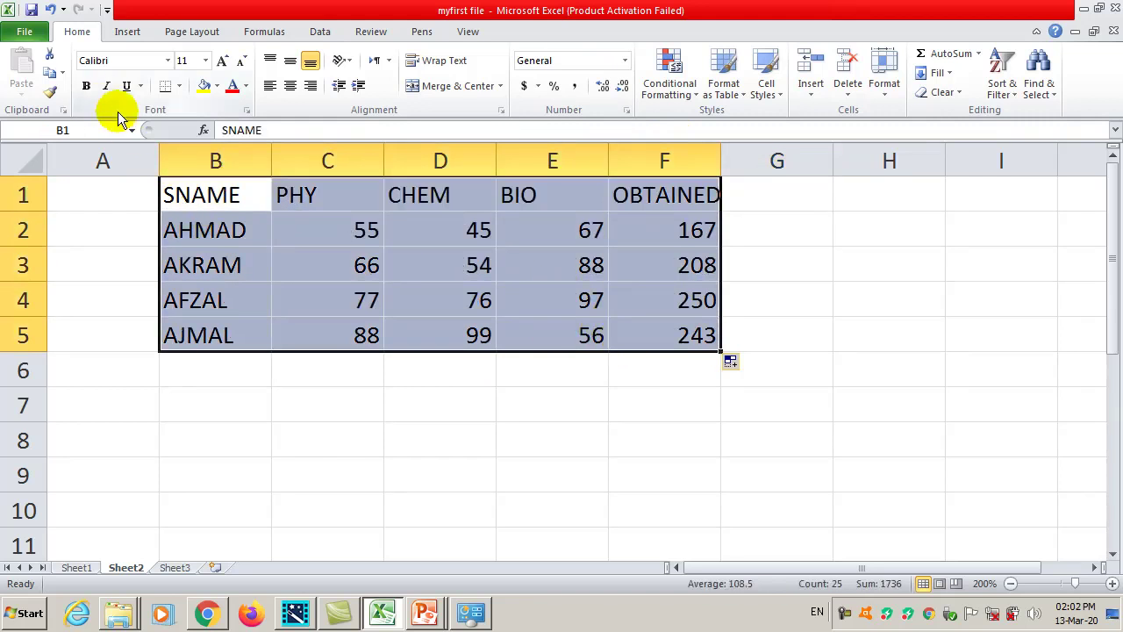
pyautogui.click(83, 88)
pyautogui.click(106, 86)
pyautogui.click(126, 88)
pyautogui.click(179, 85)
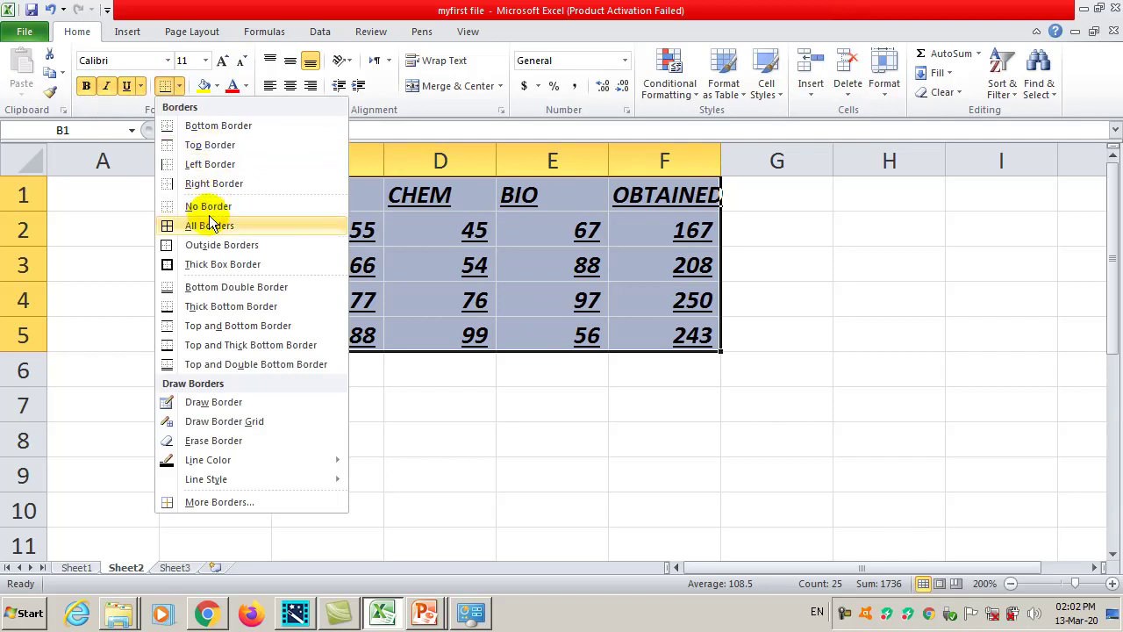
pyautogui.click(209, 208)
# - Fill the table B1:F5 with Dark Blue, Text 2, Lighter 60% and set its font color to red
pyautogui.click(217, 85)
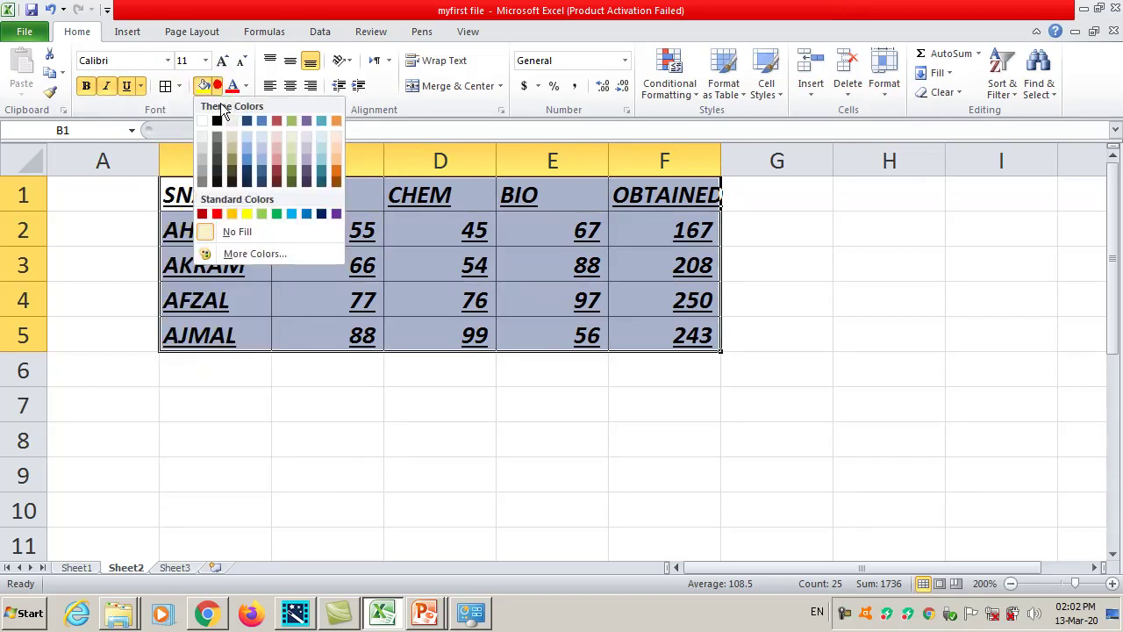
pyautogui.click(249, 149)
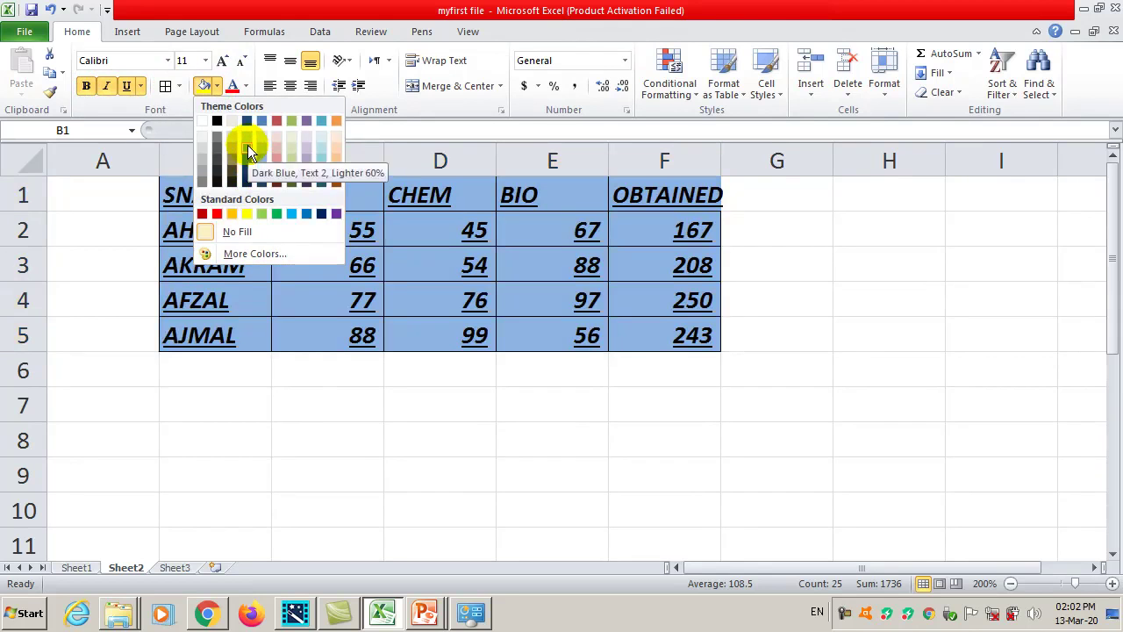
pyautogui.click(247, 144)
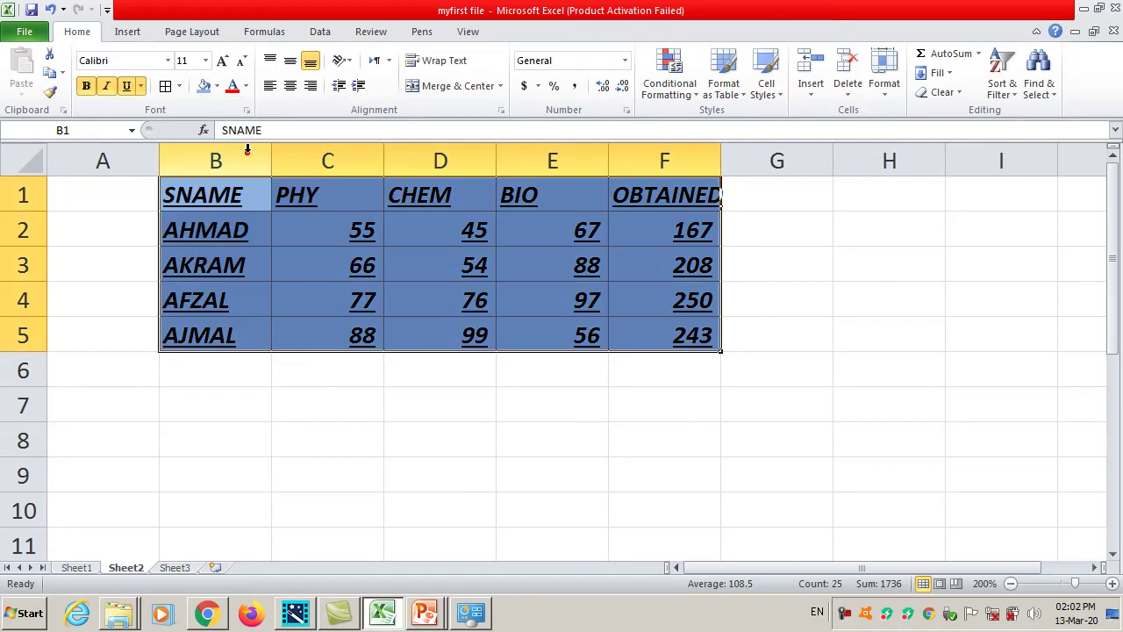
pyautogui.click(233, 85)
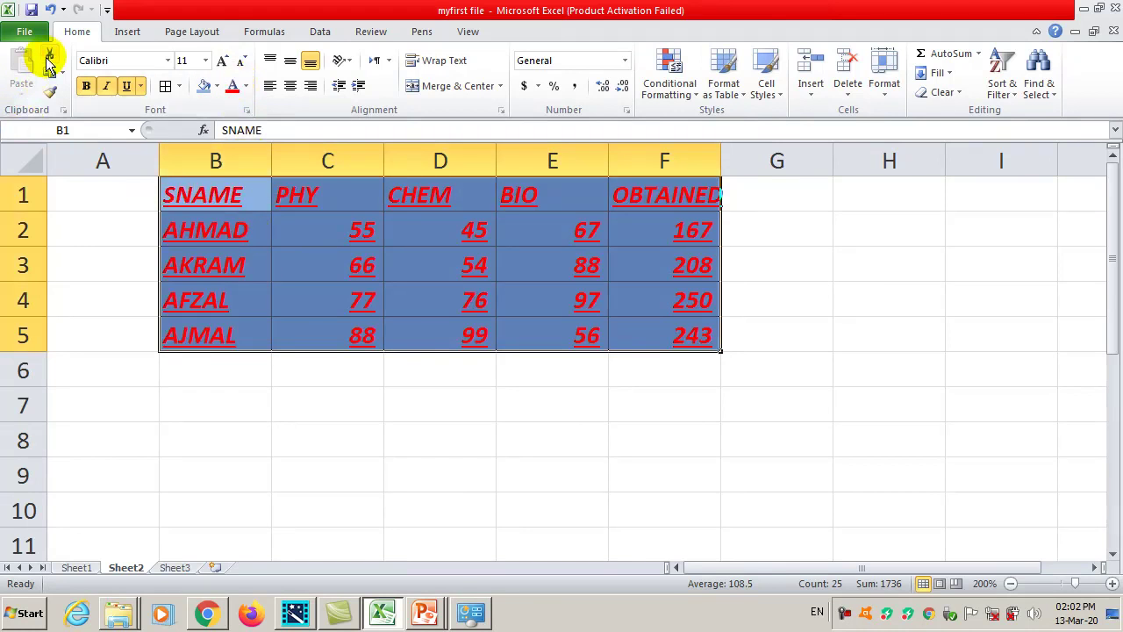
# - Increase the font size of table B1:F5 by two steps and reduce it again by two steps
pyautogui.click(222, 60)
pyautogui.click(222, 60)
pyautogui.click(238, 61)
pyautogui.click(238, 62)
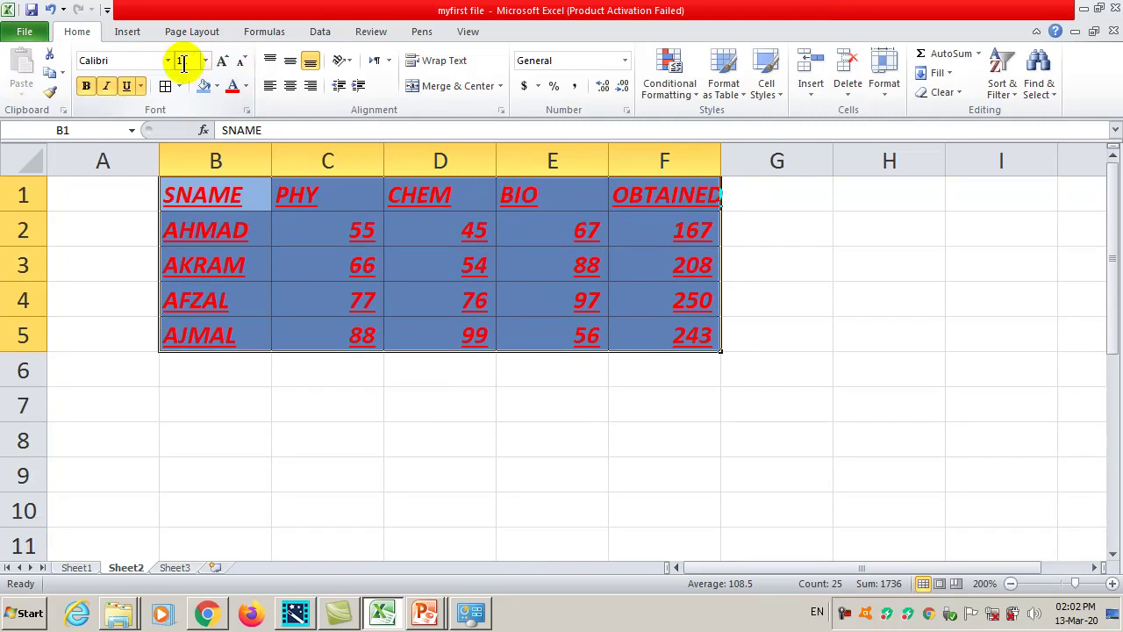
# - Change the font of table B1:F5 to Algerian
pyautogui.click(205, 59)
pyautogui.click(206, 60)
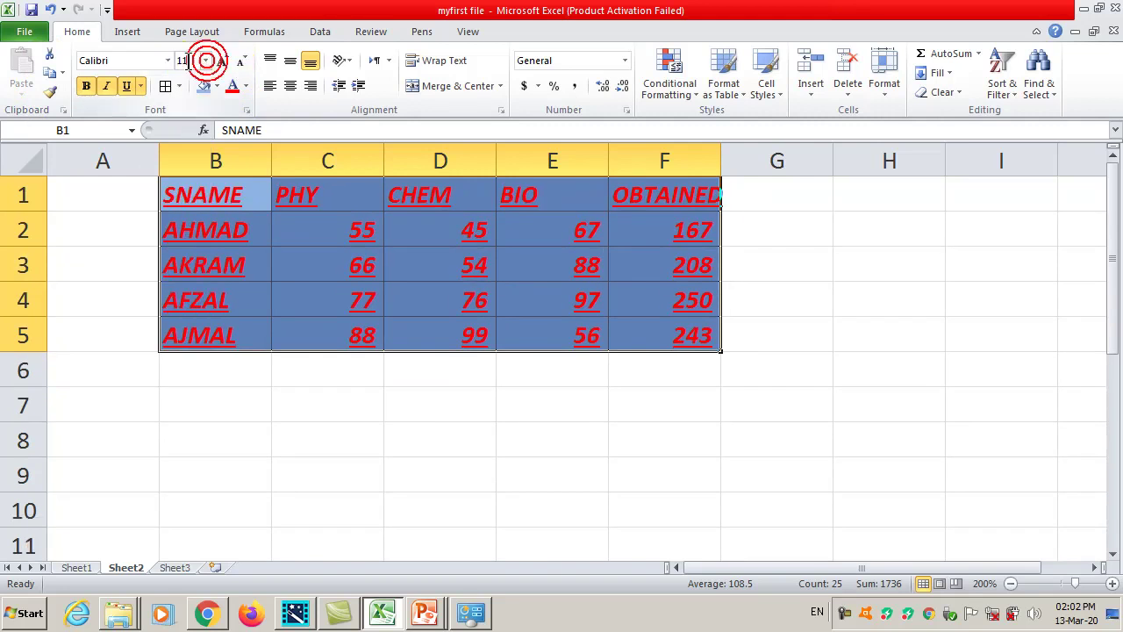
pyautogui.click(168, 60)
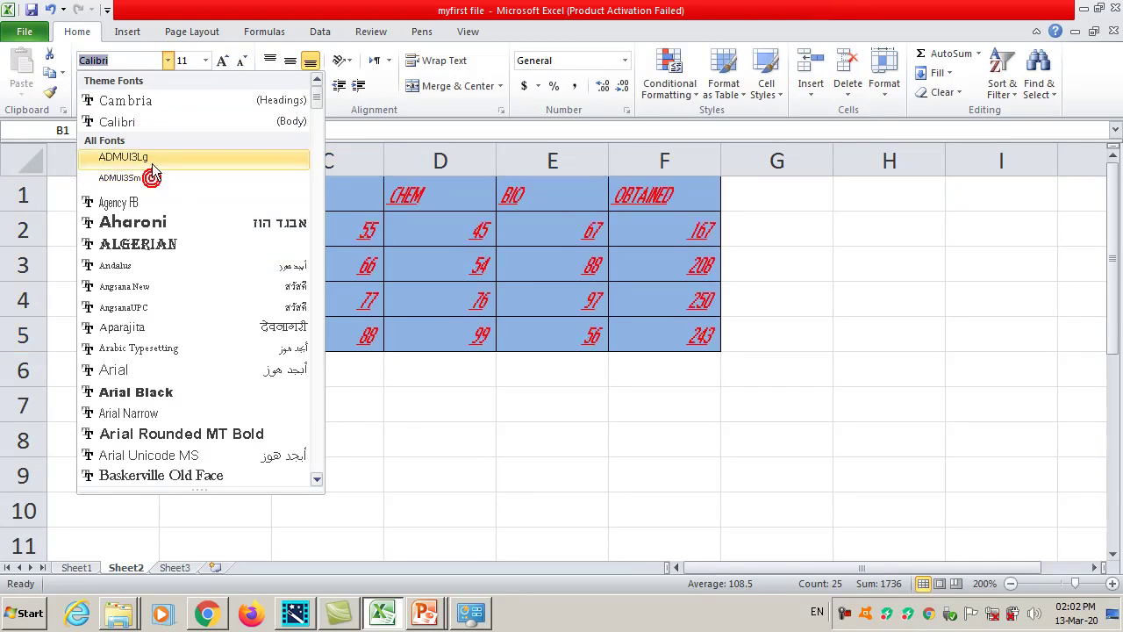
pyautogui.click(167, 246)
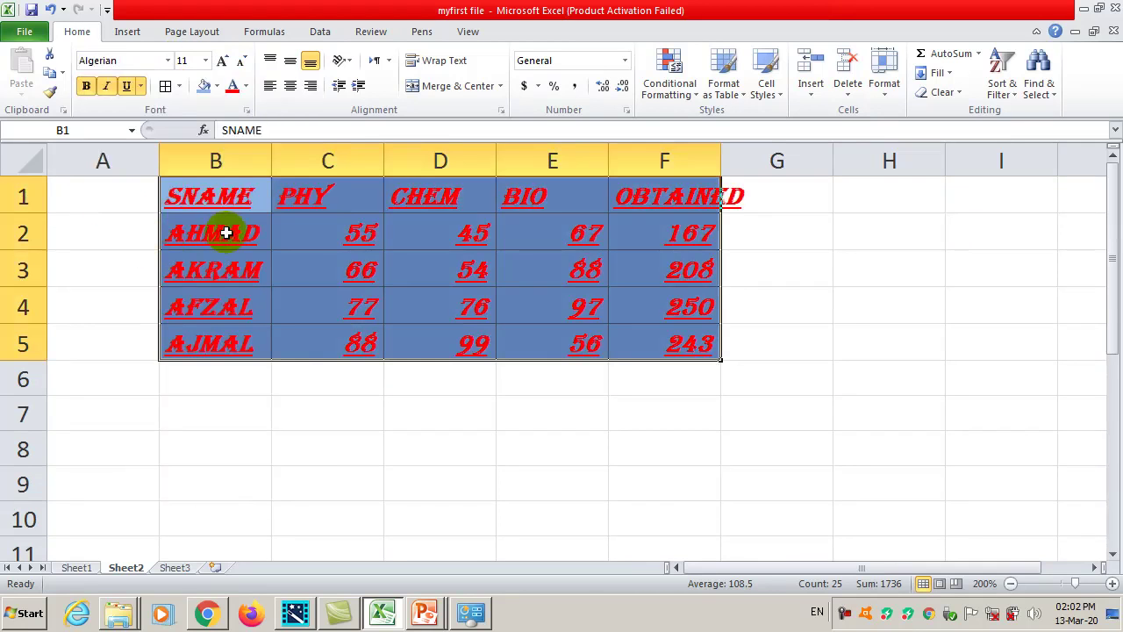
# - Cut the table B1:F5 and paste it with its first cell at B7
pyautogui.moveTo(214, 205); pyautogui.dragTo(611, 351)
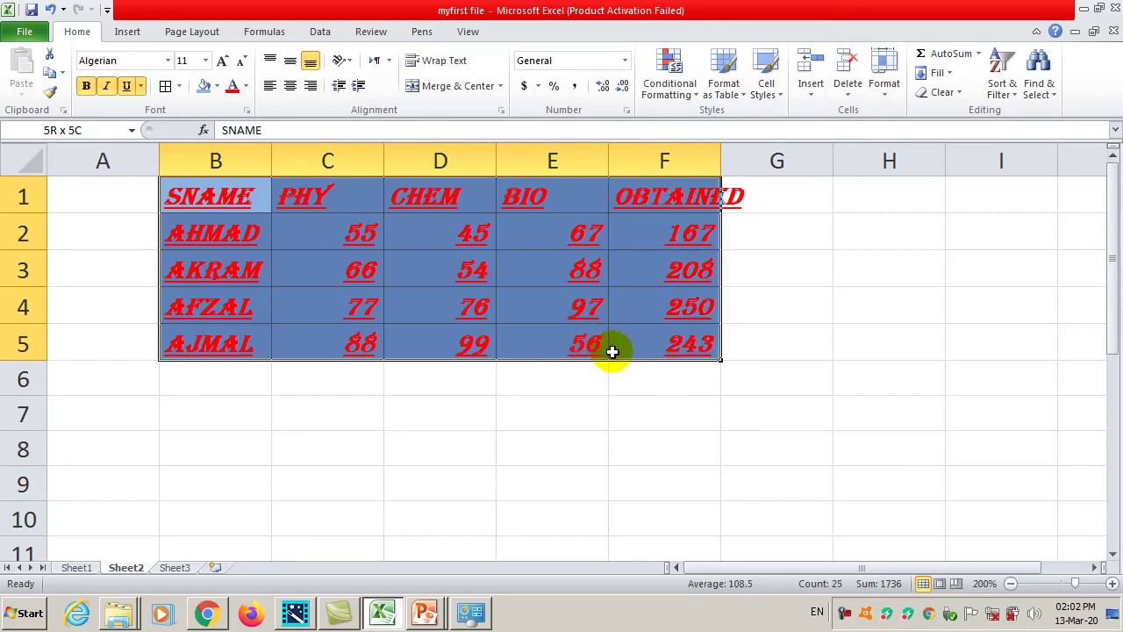
pyautogui.click(51, 55)
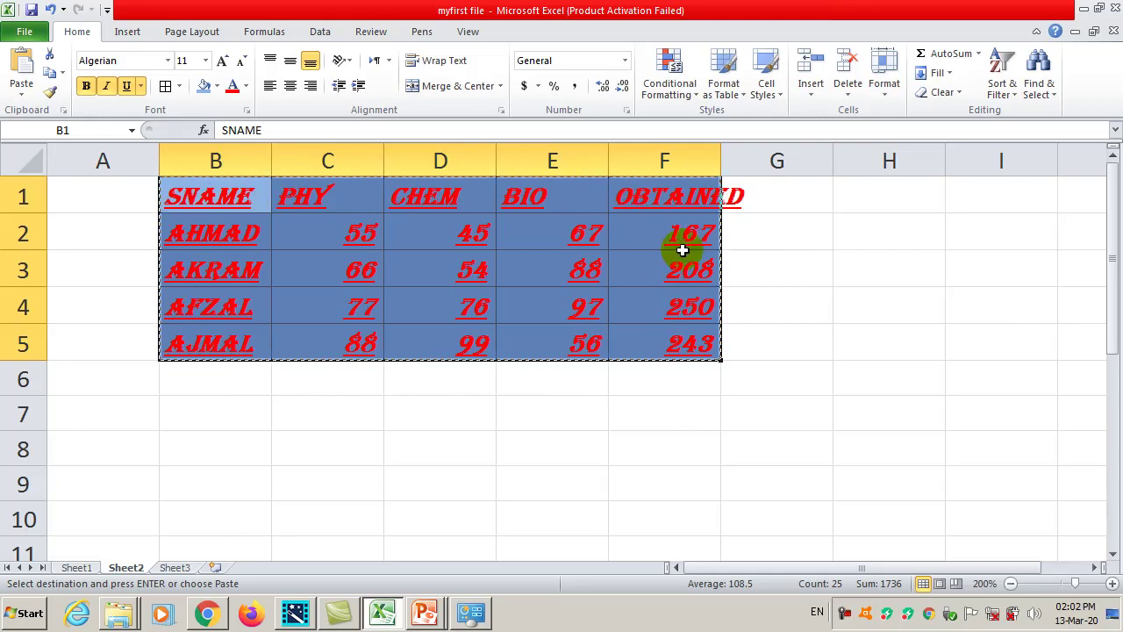
pyautogui.click(220, 414)
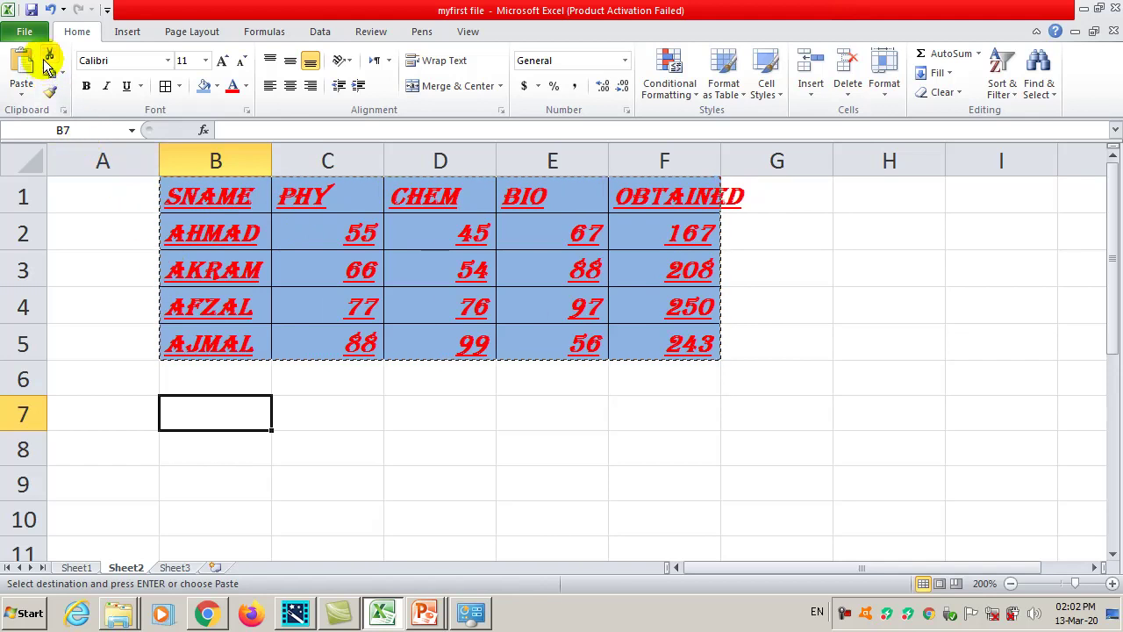
pyautogui.click(21, 63)
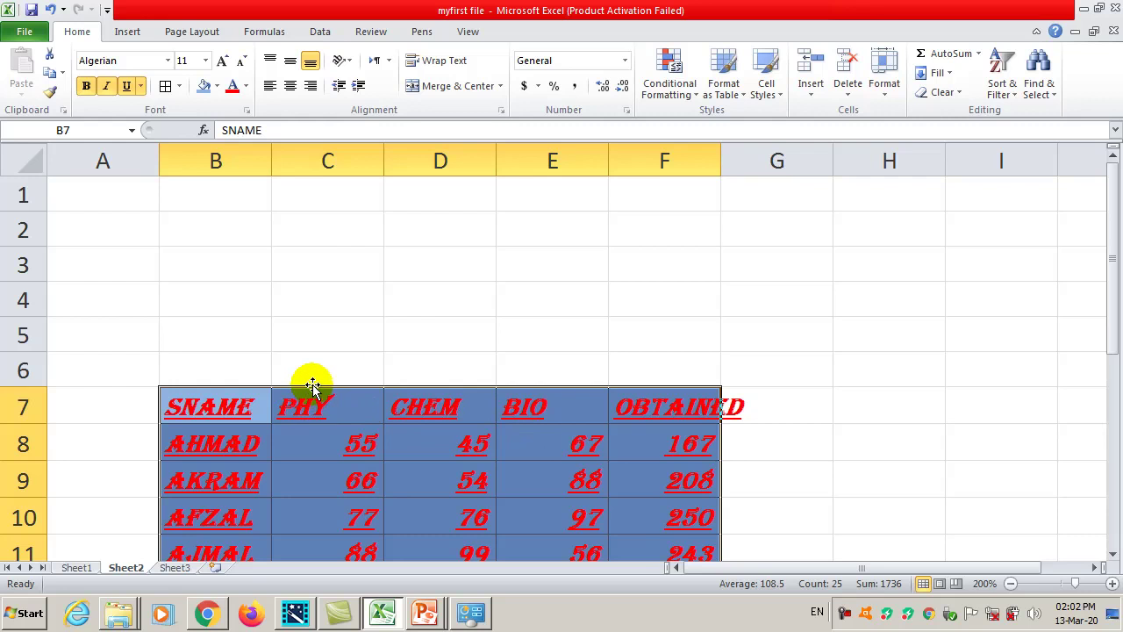
# - Move the table so it starts at B6 and paste a copy of it at B1
pyautogui.moveTo(312, 387); pyautogui.dragTo(323, 200)
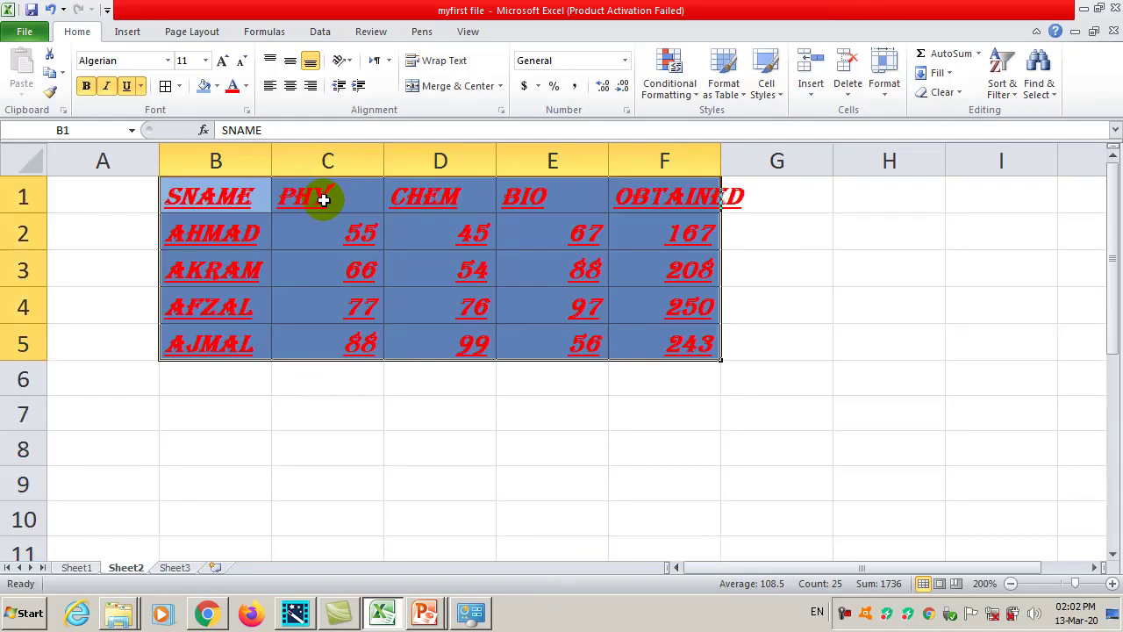
pyautogui.moveTo(297, 363); pyautogui.dragTo(296, 534)
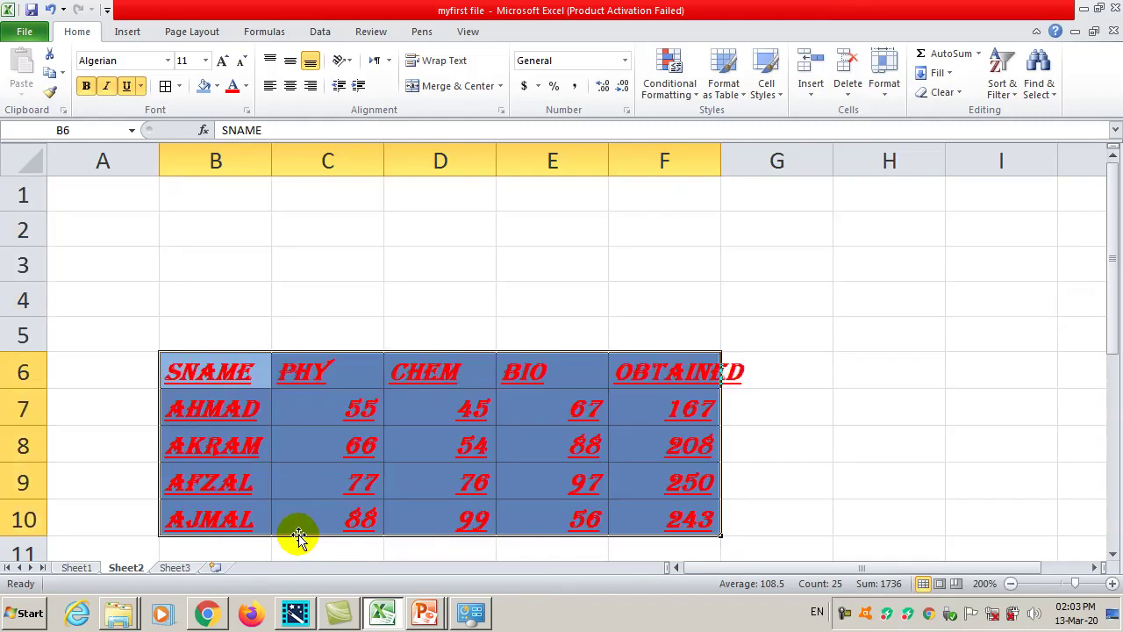
pyautogui.click(50, 72)
pyautogui.click(185, 201)
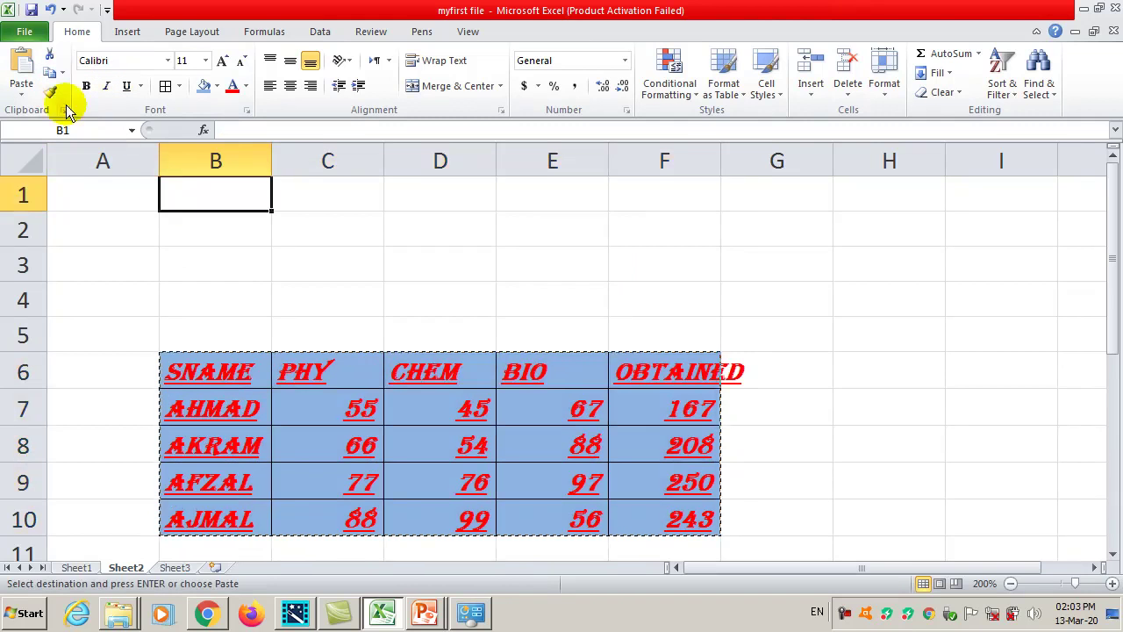
pyautogui.click(22, 71)
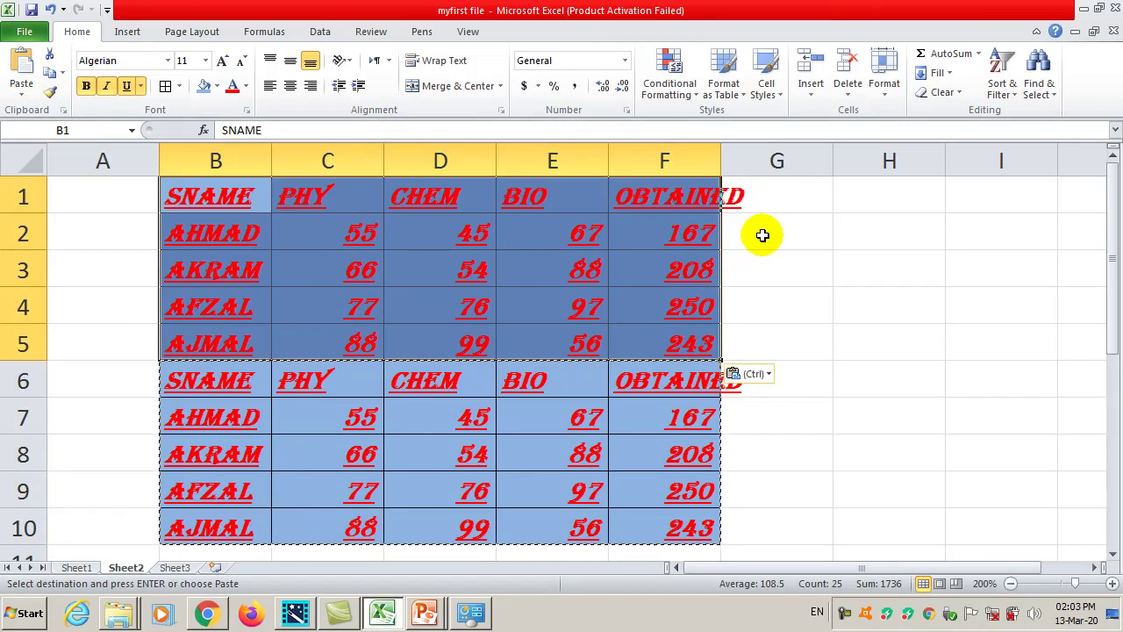
# - Enter 345 in each of the cells H1, H2 and H3, and 34 in H4
pyautogui.click(768, 234)
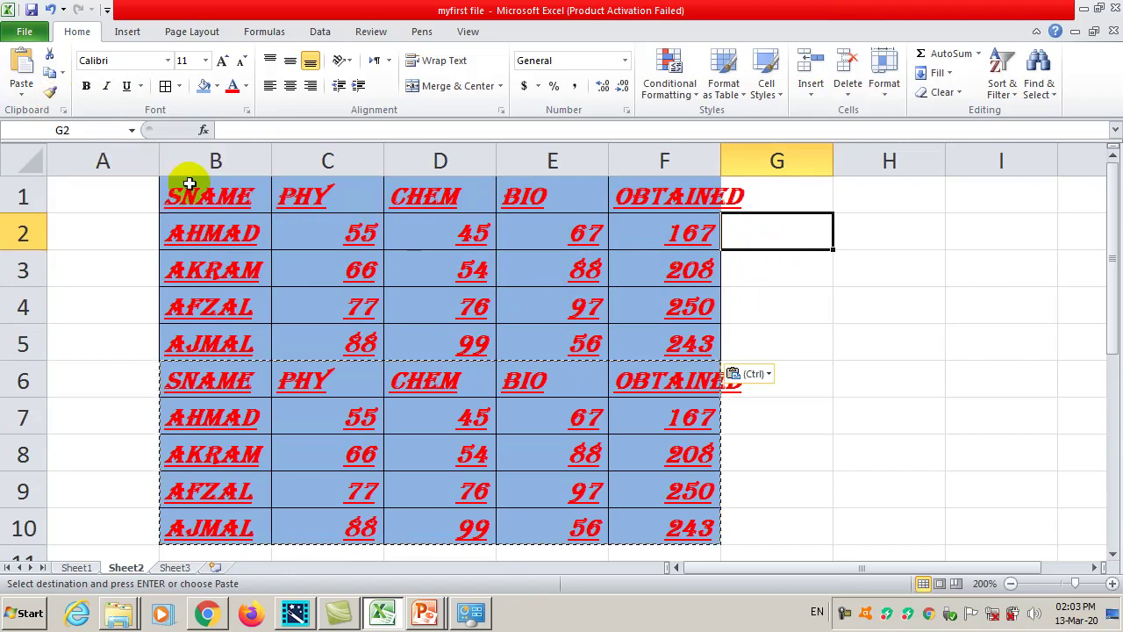
pyautogui.click(890, 228)
pyautogui.click(895, 197)
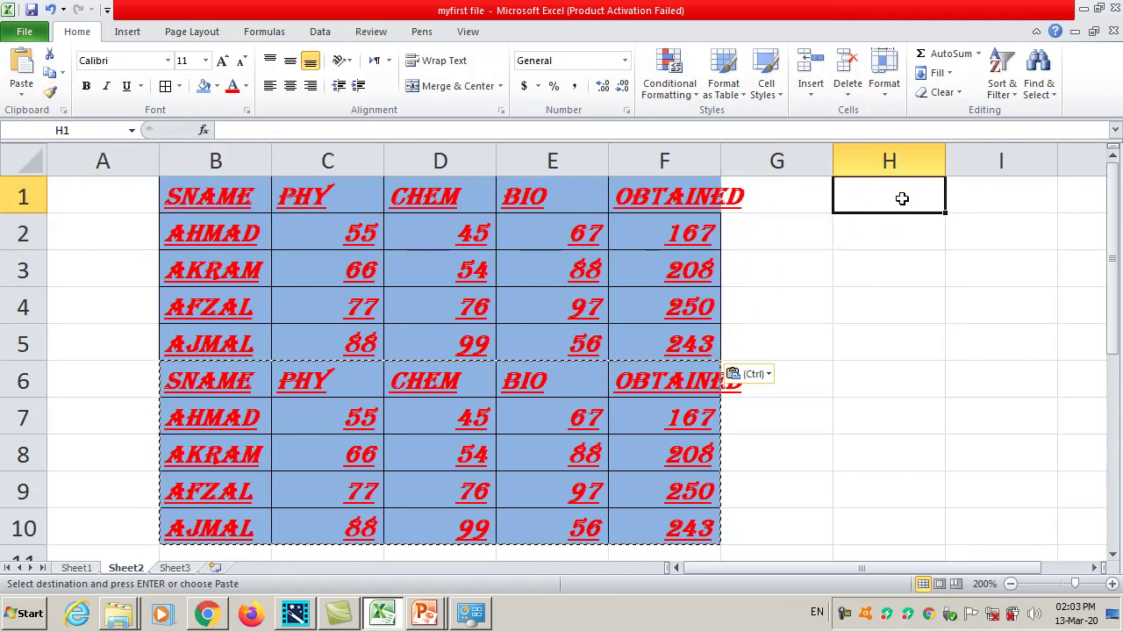
pyautogui.write('345')
pyautogui.press('Return')
pyautogui.write('345')
pyautogui.press('Return')
pyautogui.write('345')
pyautogui.press('Return')
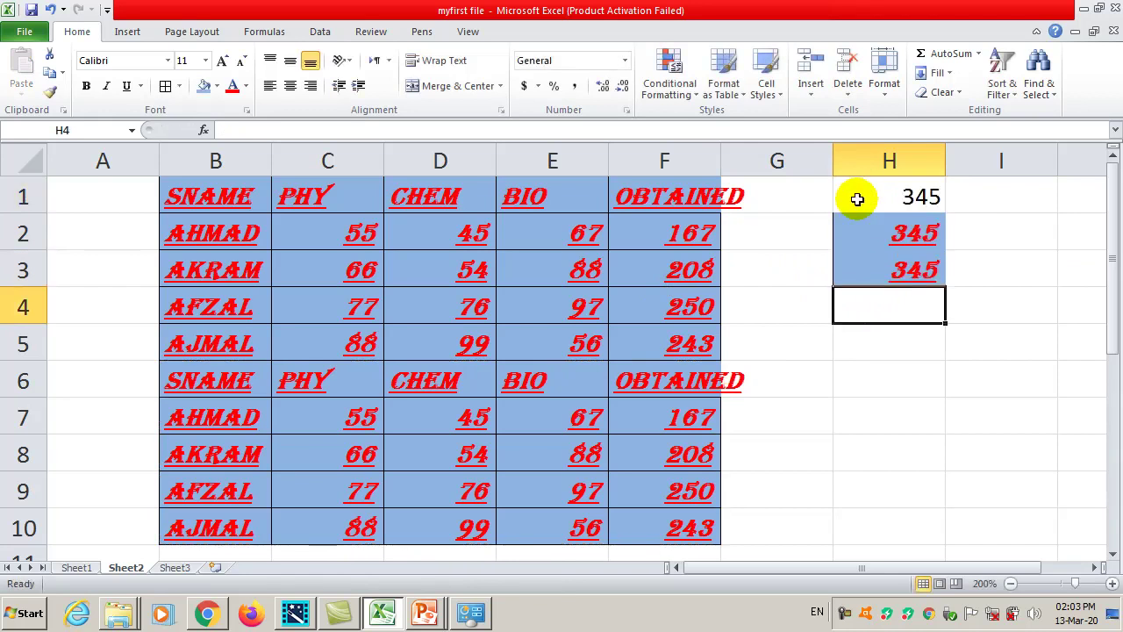
pyautogui.write('34')
pyautogui.press('Return')
# - Enter the value 5 in each of the cells J1 through J6
pyautogui.press('Right')
pyautogui.press('Right')
pyautogui.press('Right')
pyautogui.press('Left')
pyautogui.press('Up')
pyautogui.press('Up')
pyautogui.press('Up')
pyautogui.press('Up')
pyautogui.write('5')
pyautogui.press('Return')
pyautogui.write('5')
pyautogui.press('Return')
pyautogui.write('5')
pyautogui.press('Return')
pyautogui.write('5 5 5')
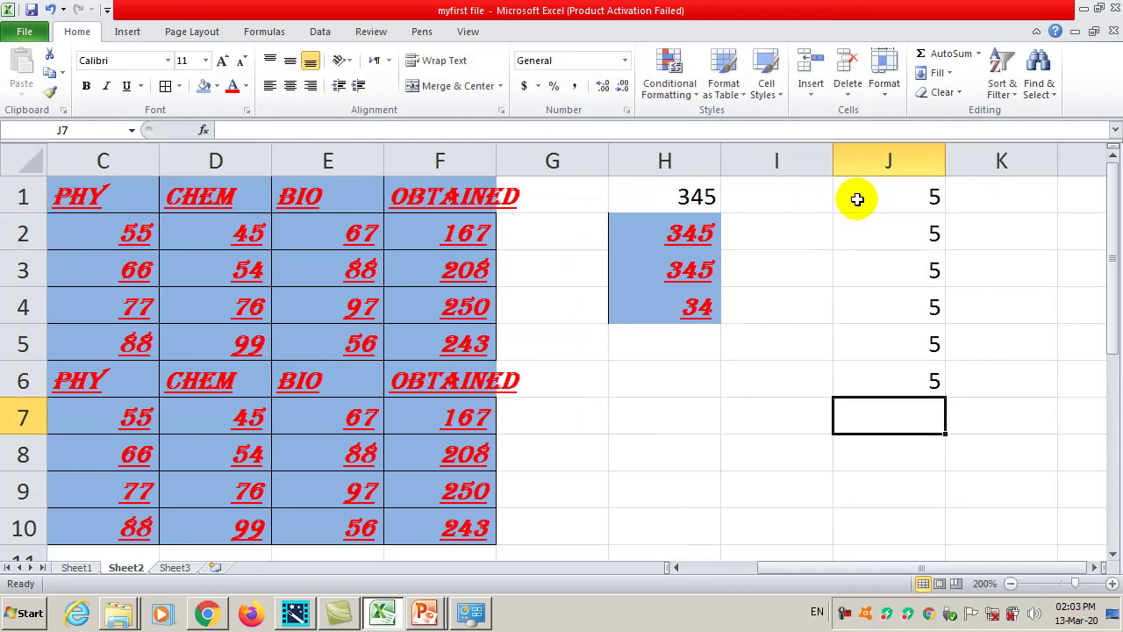
# - Copy the formatting of cell F2 onto J1:J6 with Format Painter
pyautogui.click(753, 246)
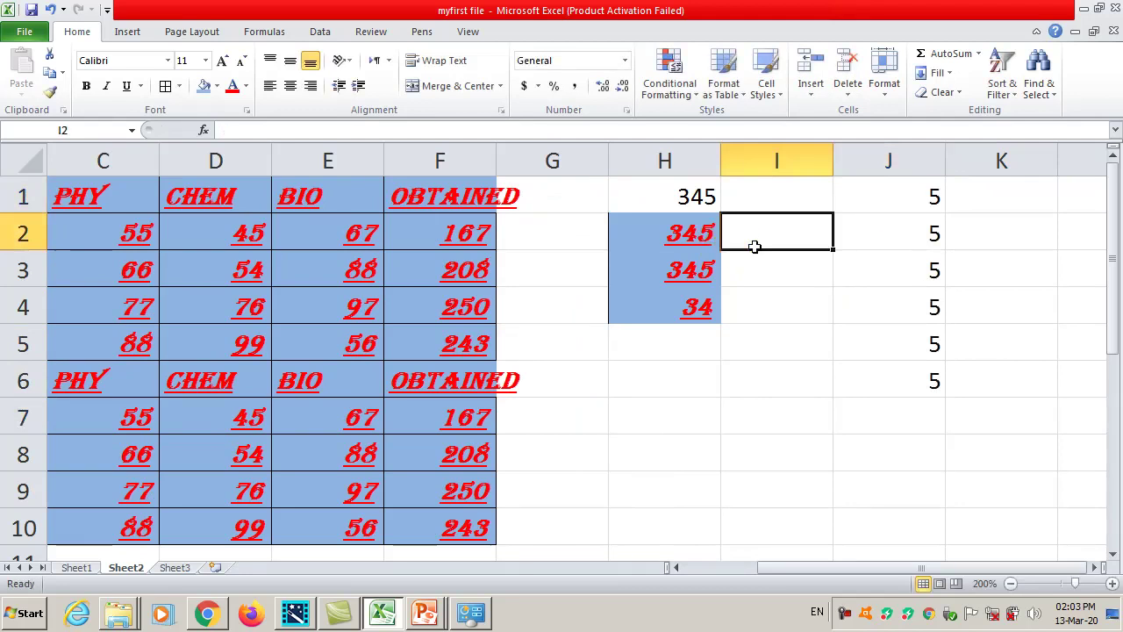
pyautogui.click(428, 243)
pyautogui.click(49, 93)
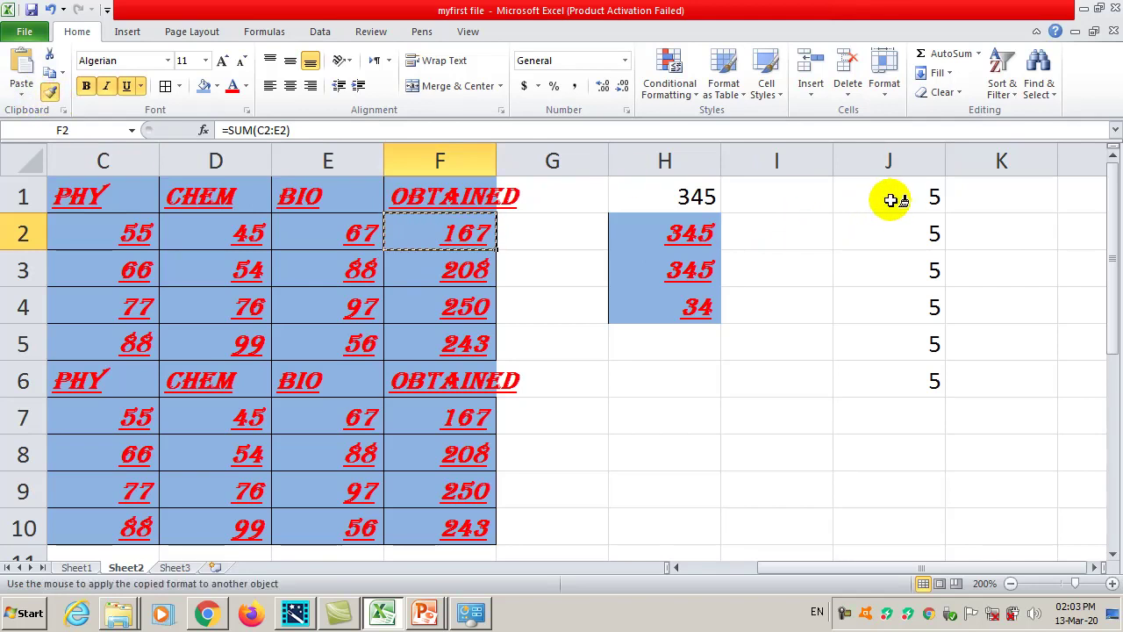
pyautogui.moveTo(890, 200)
pyautogui.mouseDown()
pyautogui.moveTo(918, 272)
pyautogui.moveTo(918, 384)
pyautogui.mouseUp()
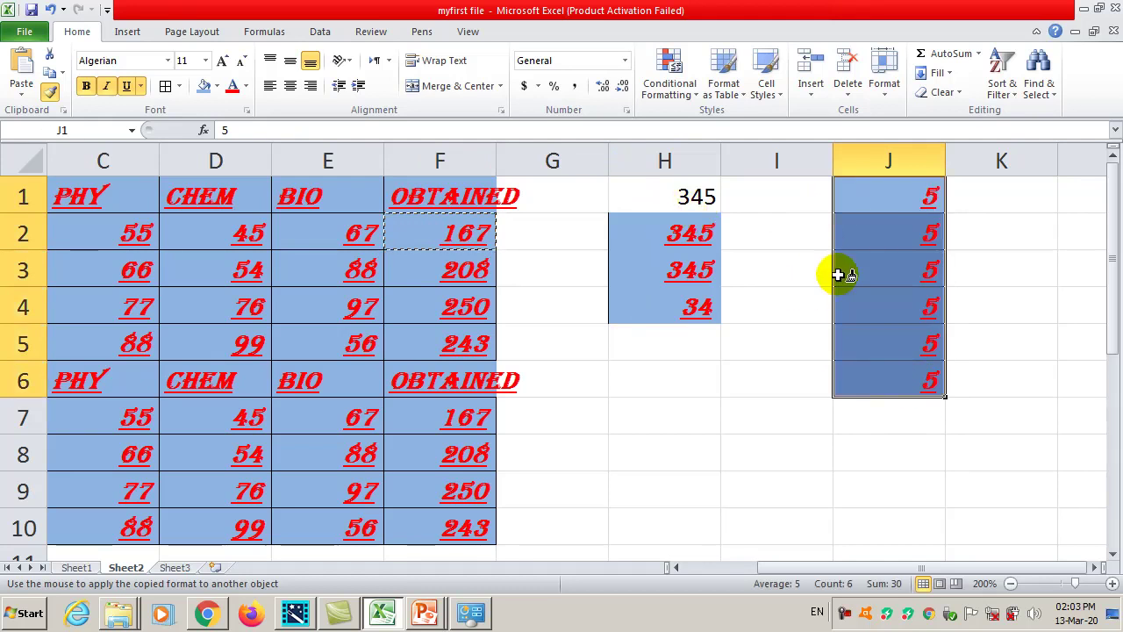
pyautogui.press('Escape')
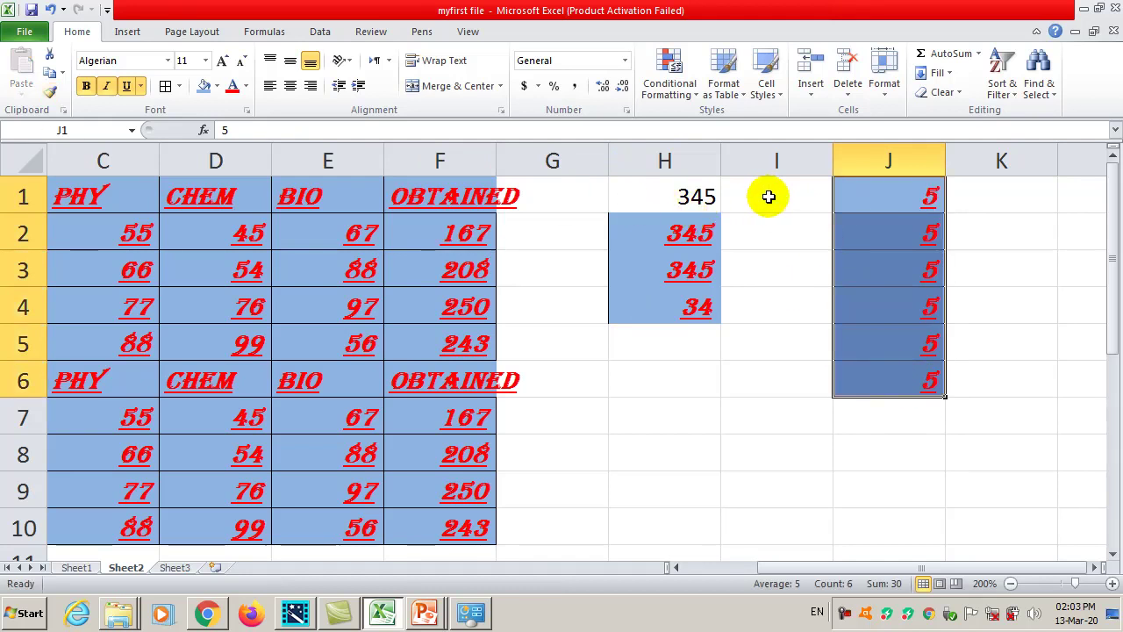
# - Narrow column I, widen column J and make row 1 several times taller
pyautogui.click(783, 210)
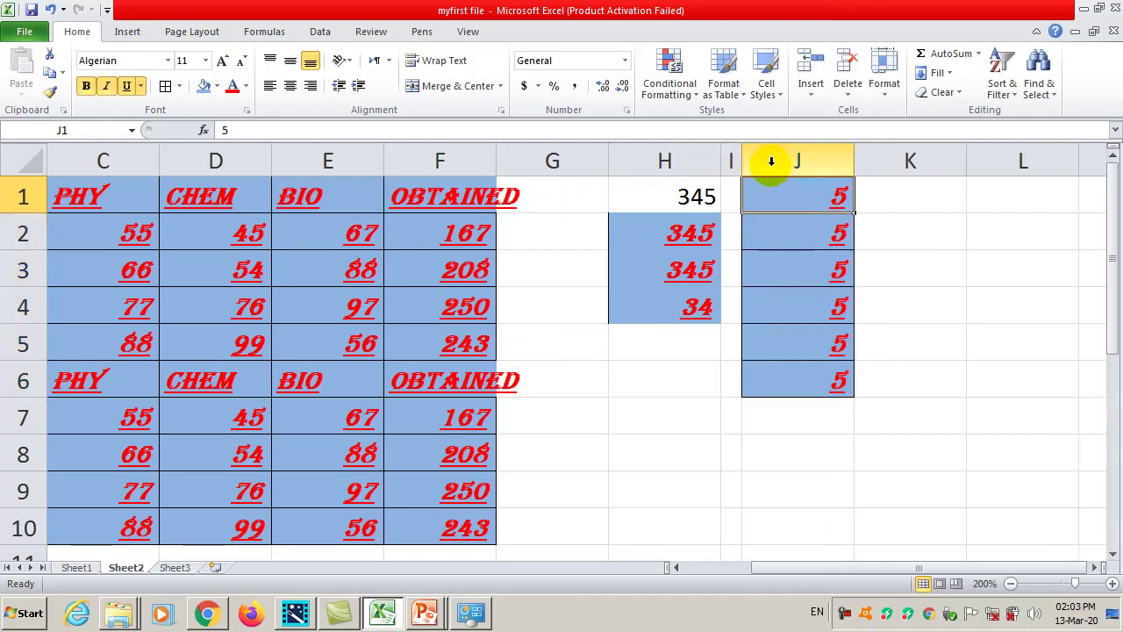
pyautogui.moveTo(854, 156); pyautogui.dragTo(932, 156)
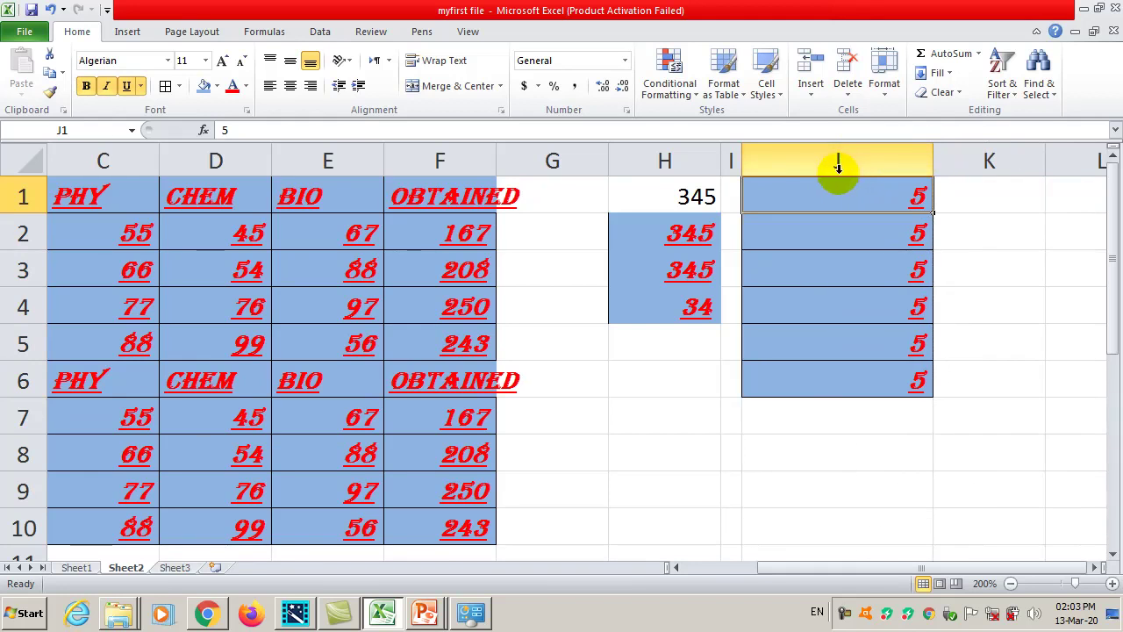
pyautogui.moveTo(40, 213); pyautogui.dragTo(40, 286)
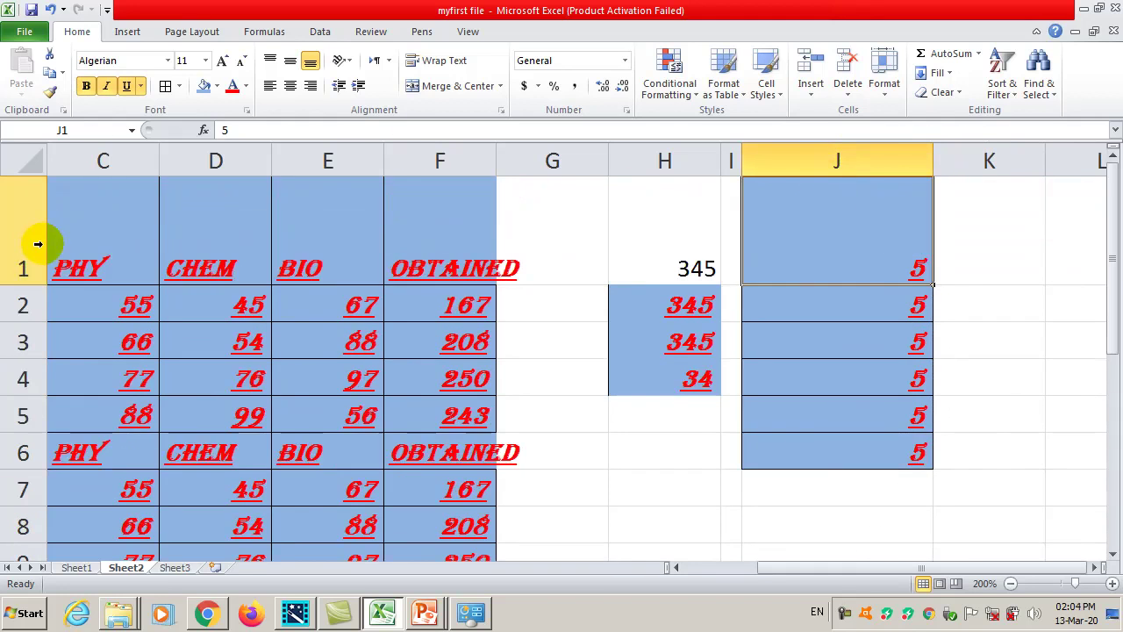
pyautogui.click(33, 232)
pyautogui.click(32, 300)
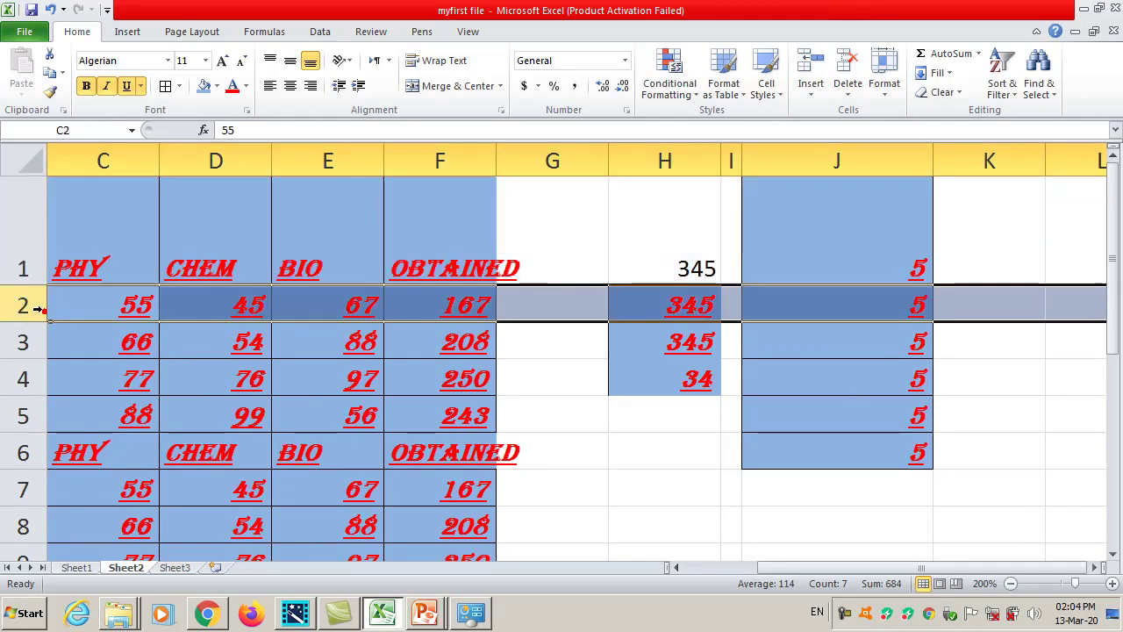
pyautogui.moveTo(37, 282); pyautogui.dragTo(37, 308)
# - Left-align the value in J1 after trying center alignment, and increase its indent
pyautogui.click(819, 267)
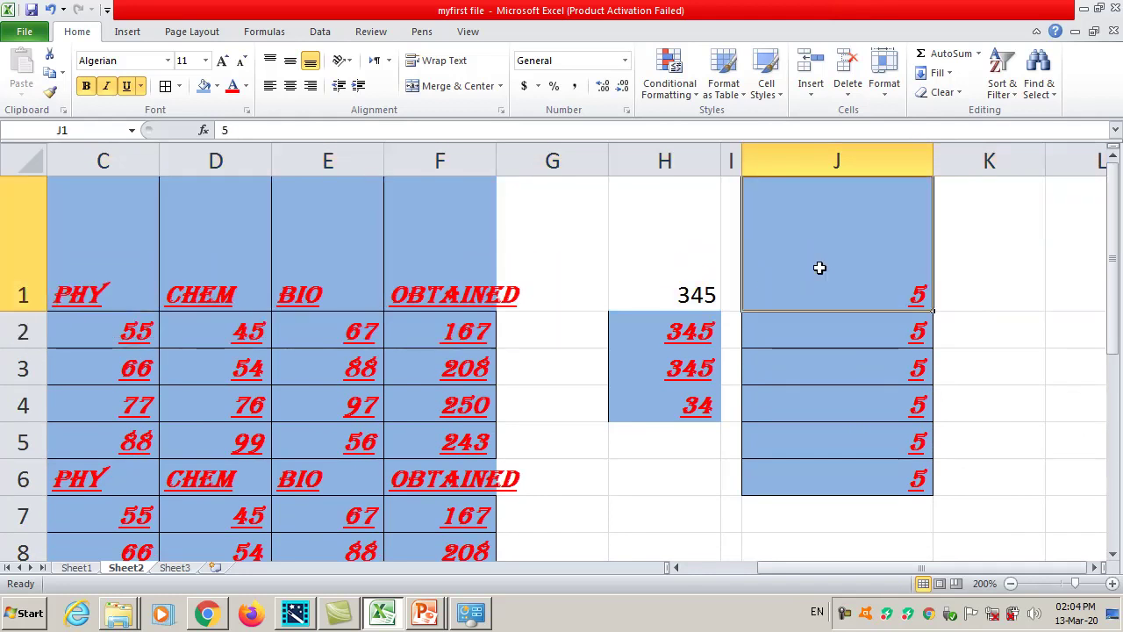
pyautogui.click(291, 87)
pyautogui.click(272, 60)
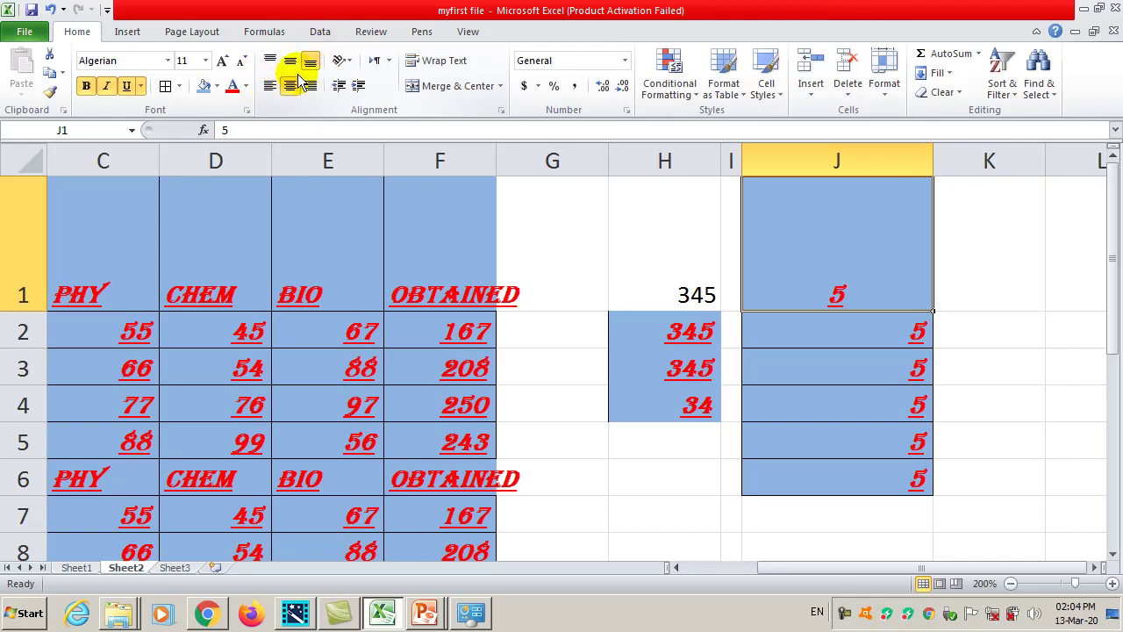
pyautogui.click(270, 85)
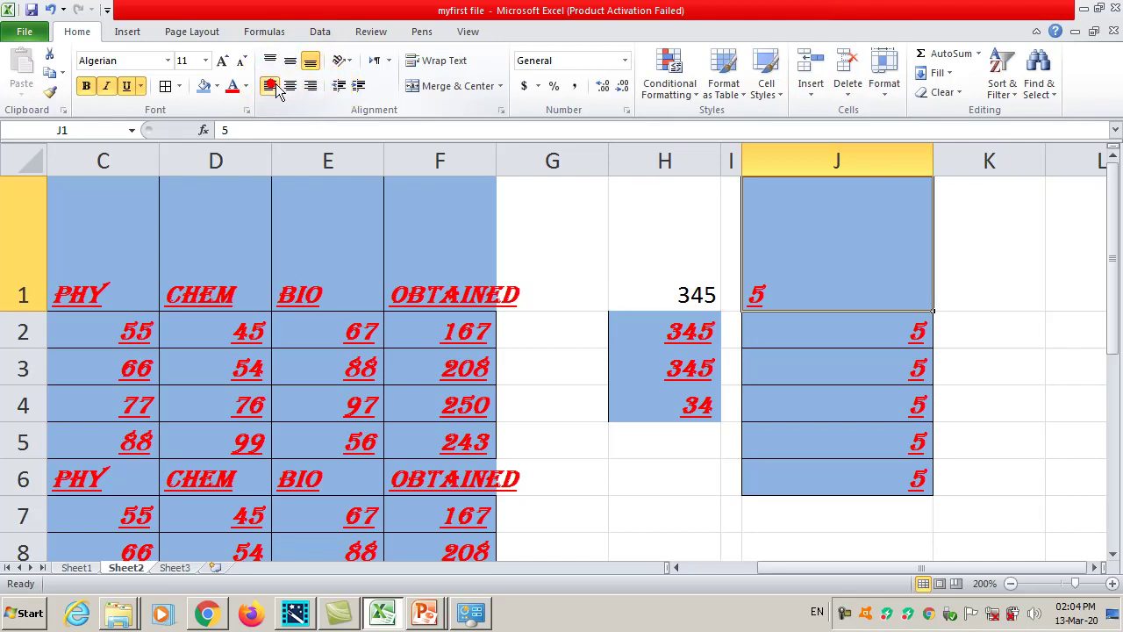
pyautogui.click(360, 87)
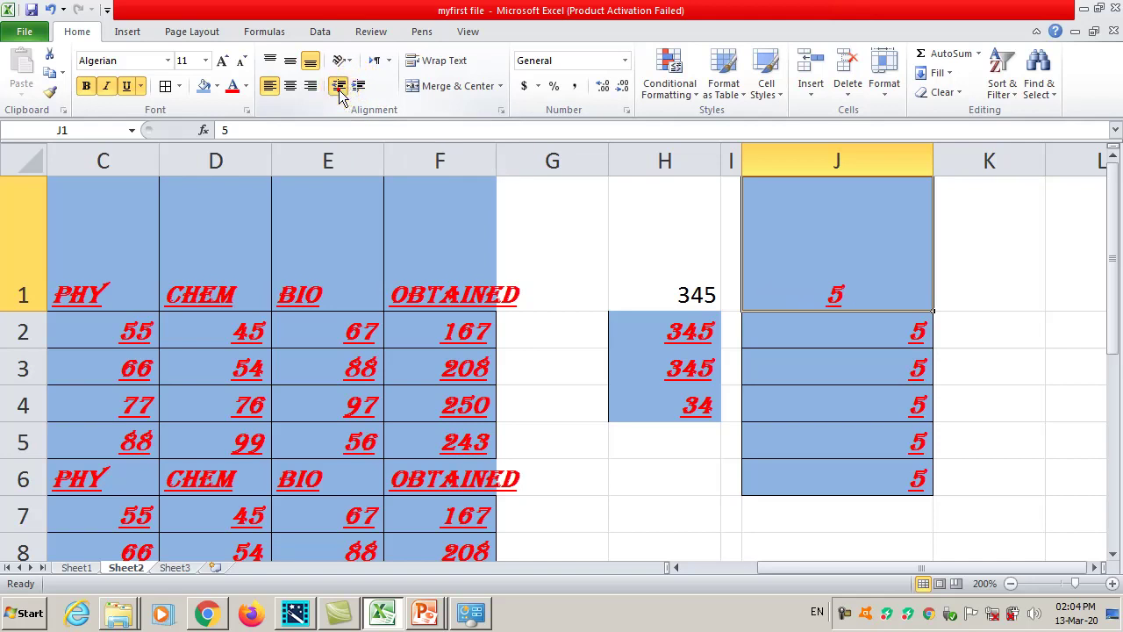
# - Try the Angle Clockwise text orientation on the totals in F8:F10 and turn it off again
pyautogui.scroll(-2, 843, 337)
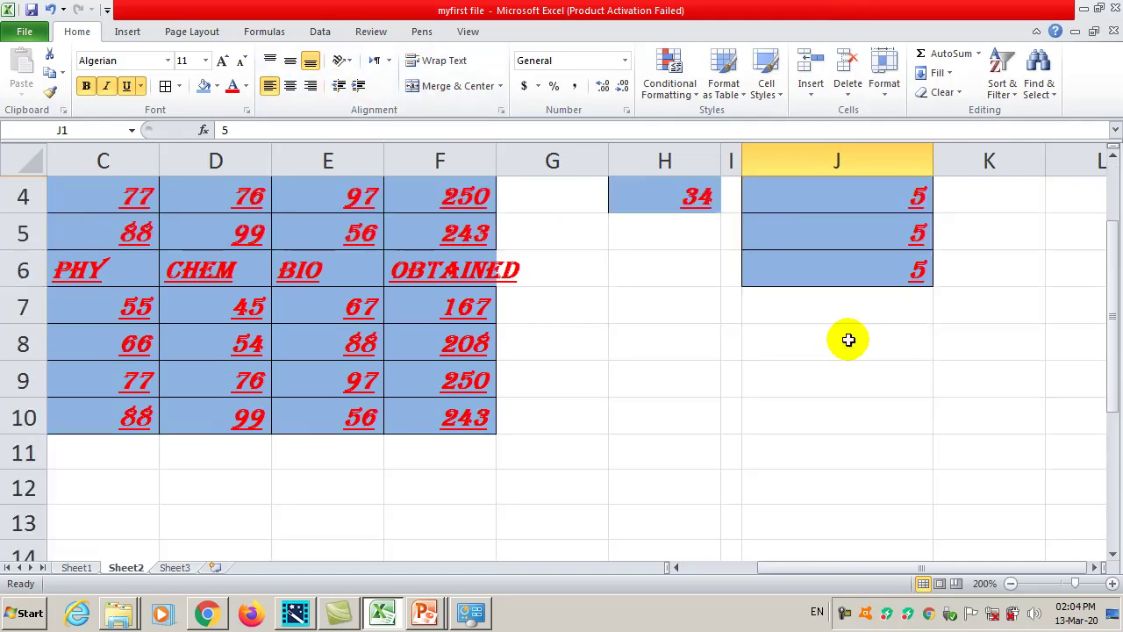
pyautogui.moveTo(435, 228); pyautogui.dragTo(441, 298)
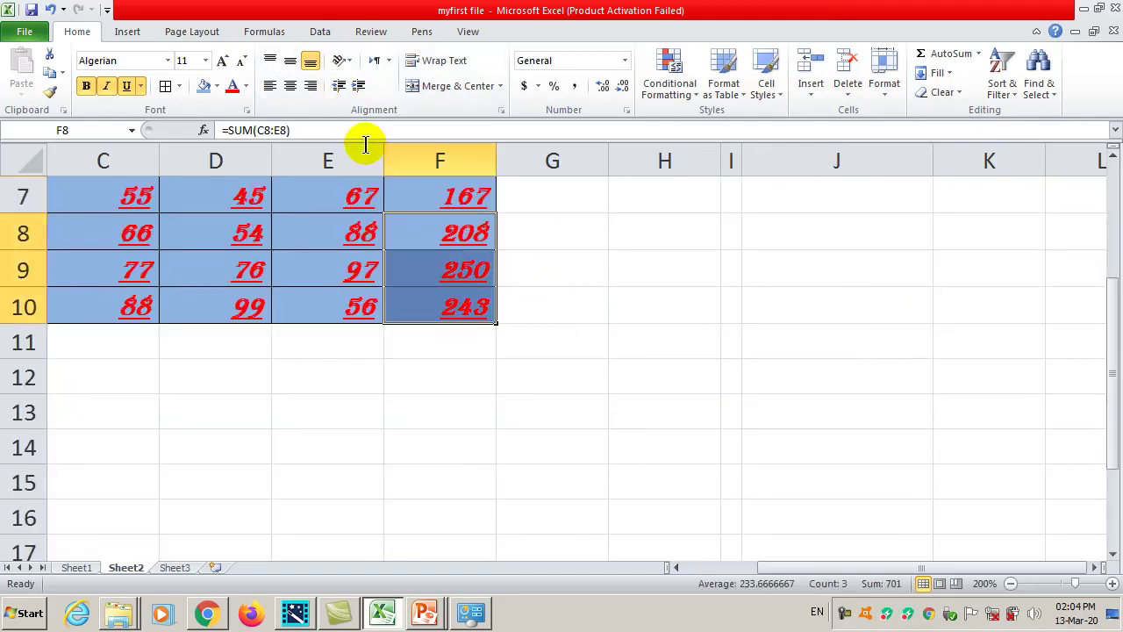
pyautogui.click(344, 61)
pyautogui.click(377, 100)
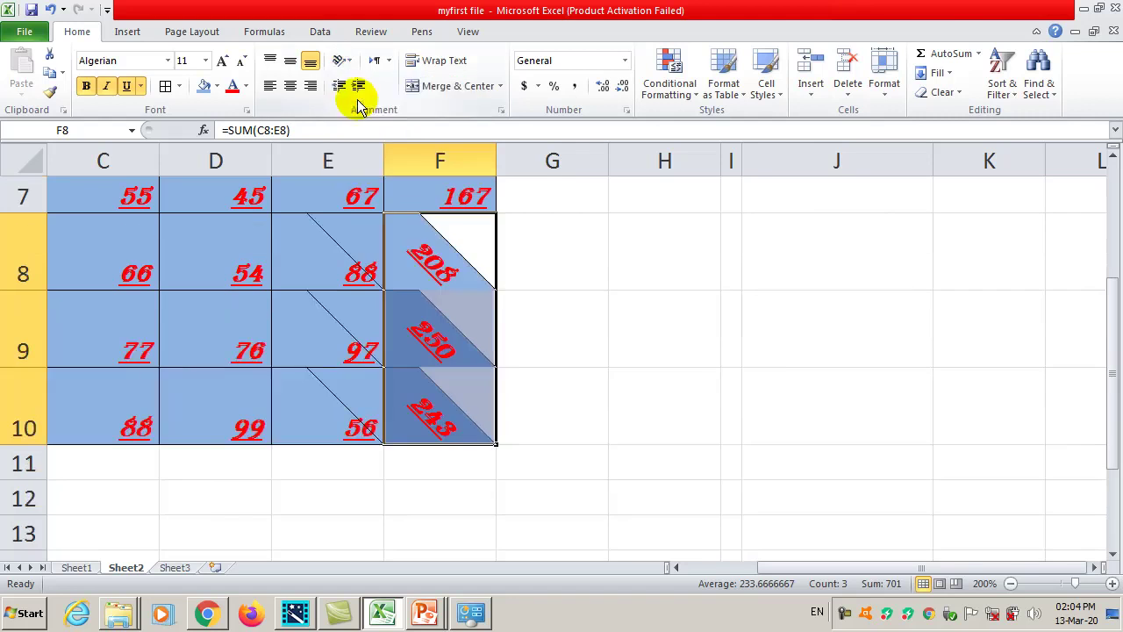
pyautogui.click(341, 63)
pyautogui.click(341, 100)
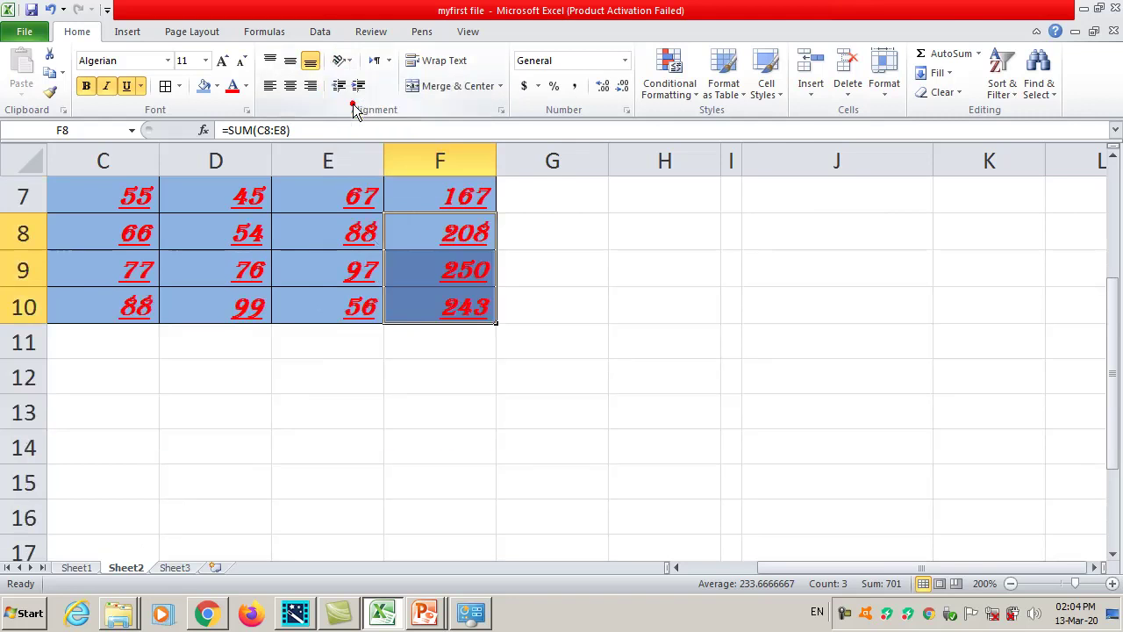
# - Try the Rotate Text Up and Vertical Text orientations on F8:F10 and restore horizontal text
pyautogui.click(342, 61)
pyautogui.click(365, 139)
pyautogui.click(342, 61)
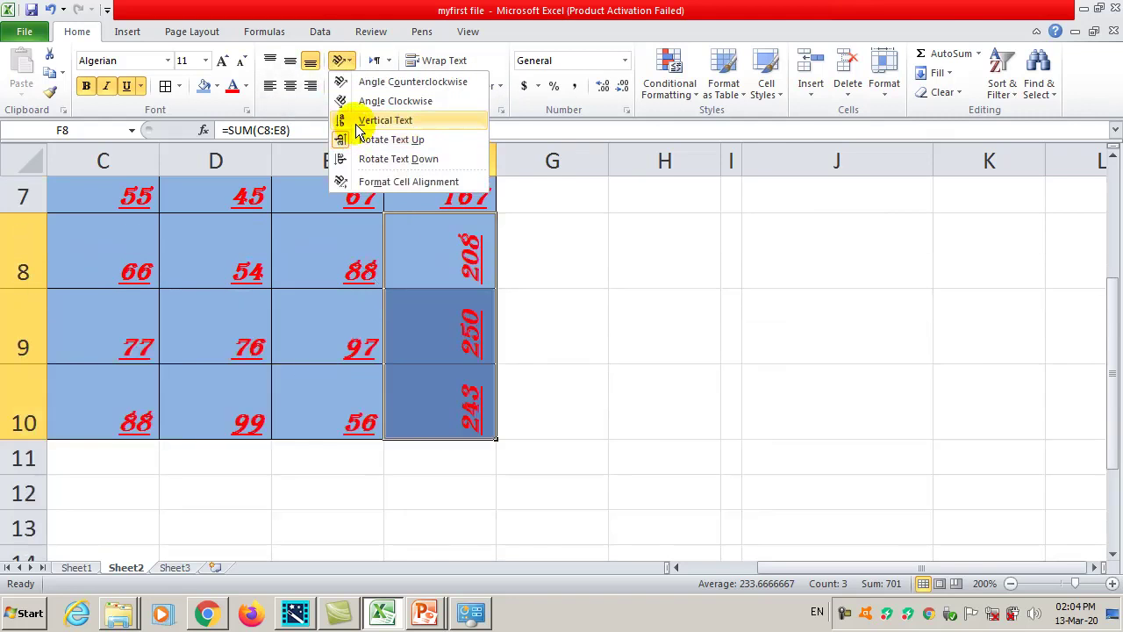
pyautogui.click(377, 120)
pyautogui.click(341, 60)
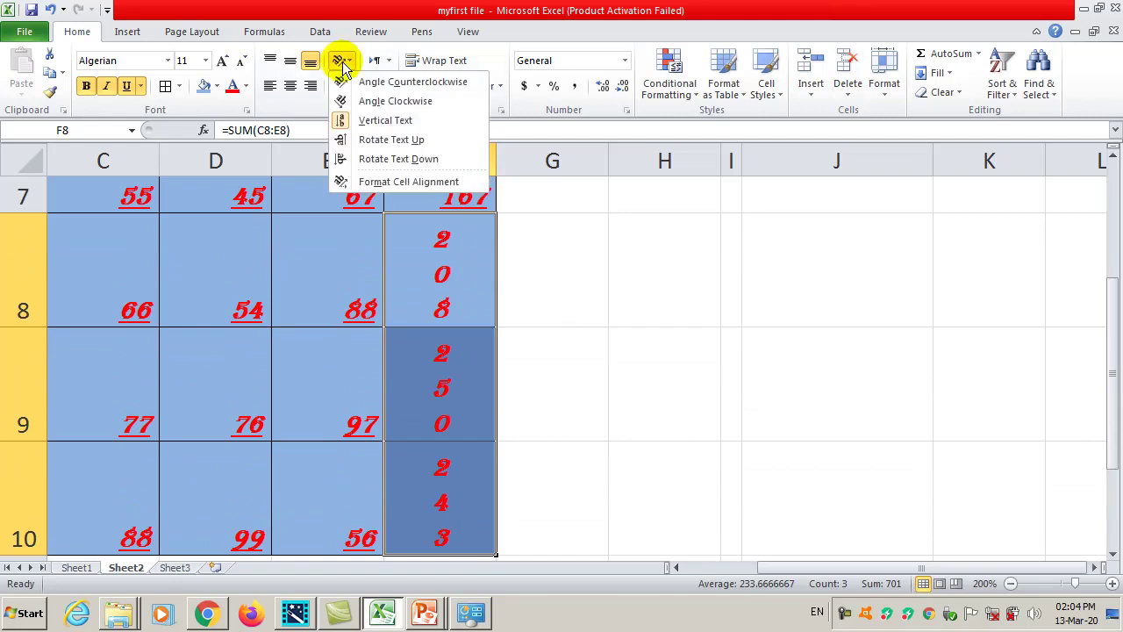
pyautogui.click(377, 120)
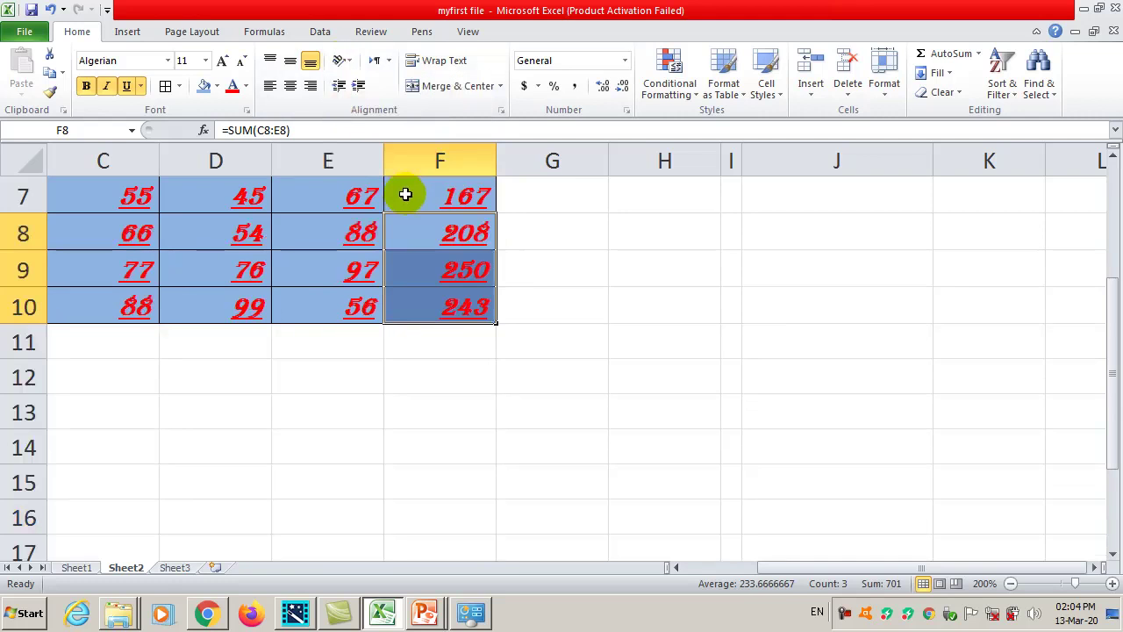
# - Examine the available text direction options for the empty cell G8 without changing the setting
pyautogui.click(553, 201)
pyautogui.click(542, 226)
pyautogui.click(389, 61)
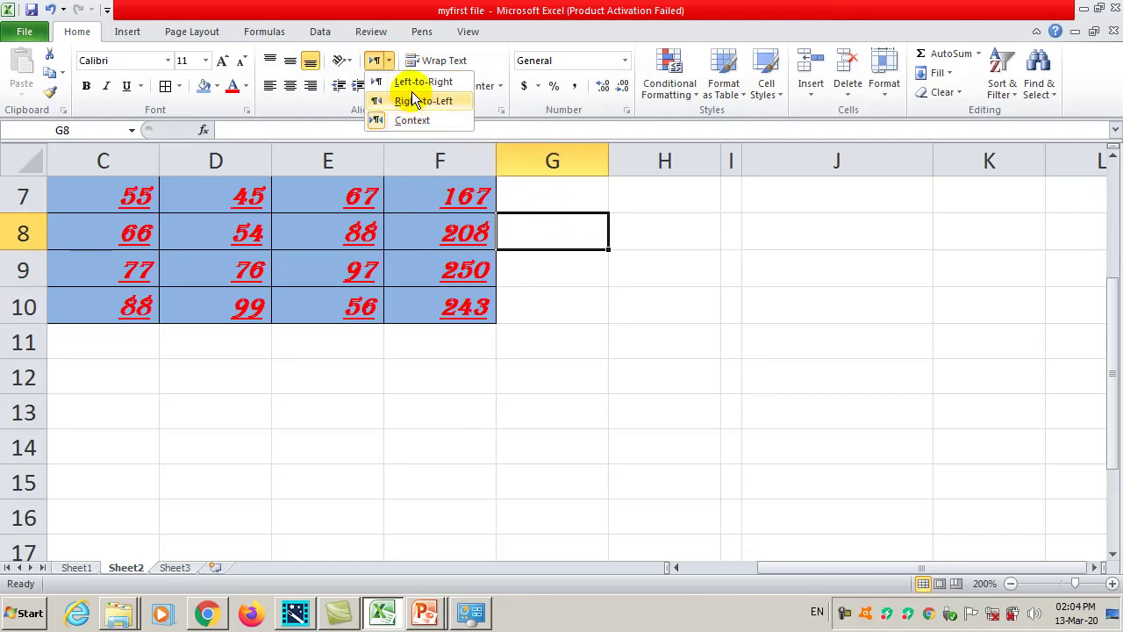
pyautogui.click(562, 270)
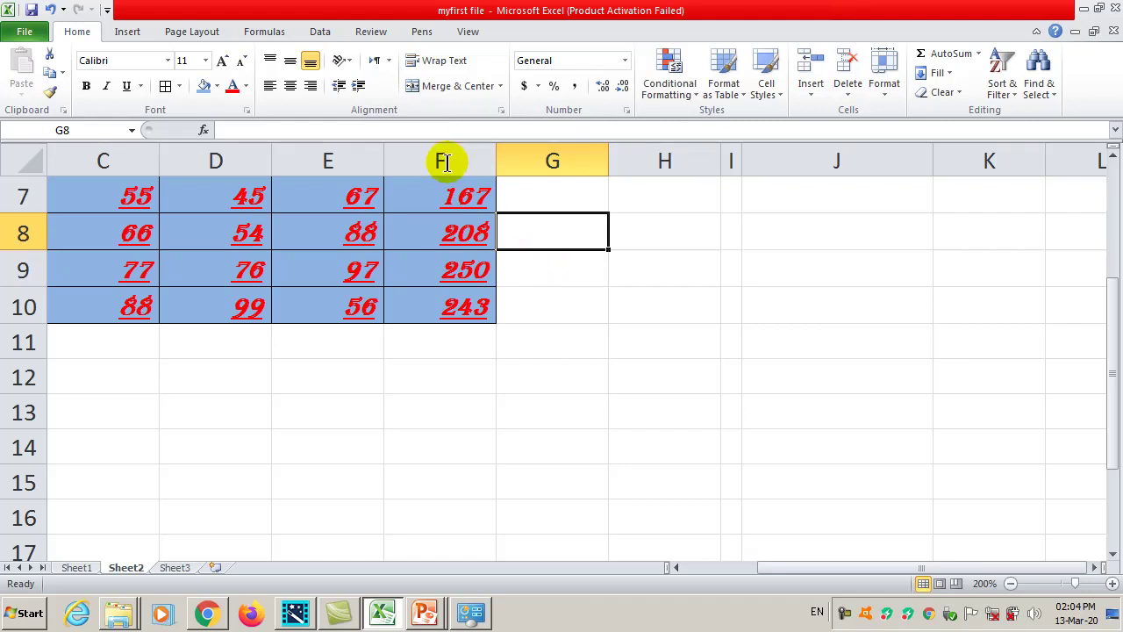
pyautogui.click(389, 61)
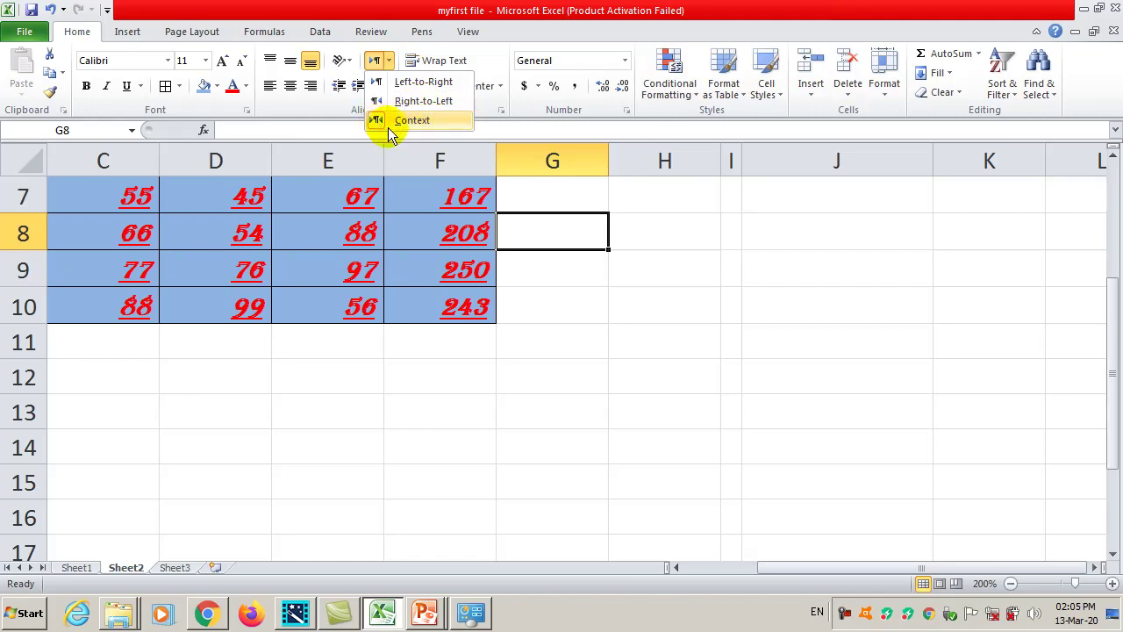
pyautogui.click(549, 331)
pyautogui.click(548, 335)
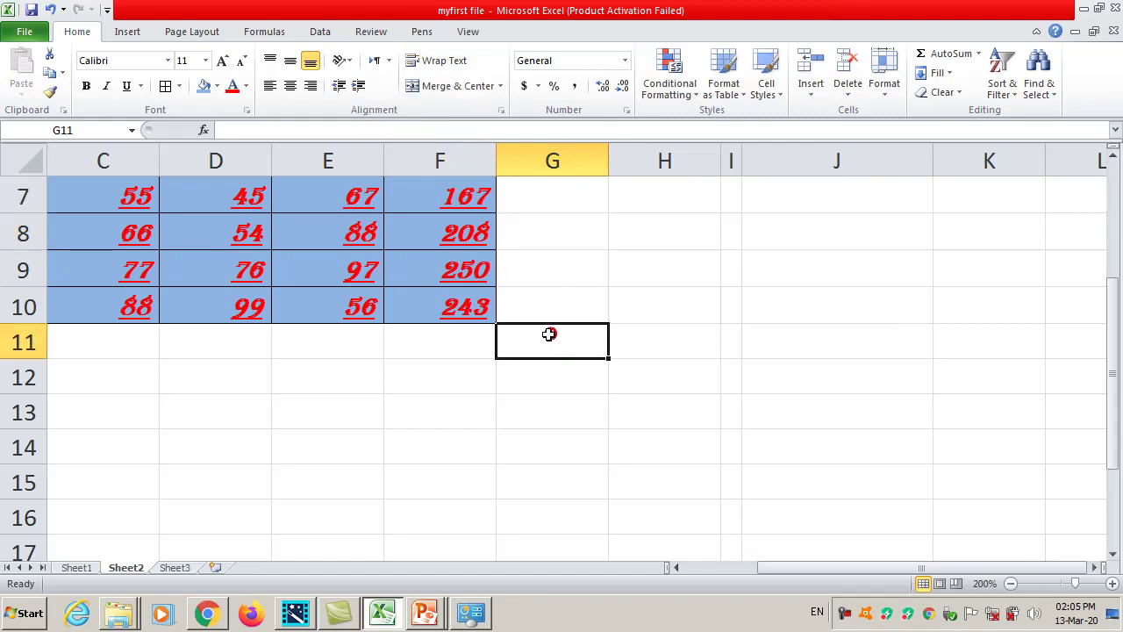
# - Enter the English text GD in H10 and the Arabic text سيبس in H11 to compare their text directions
pyautogui.click(629, 308)
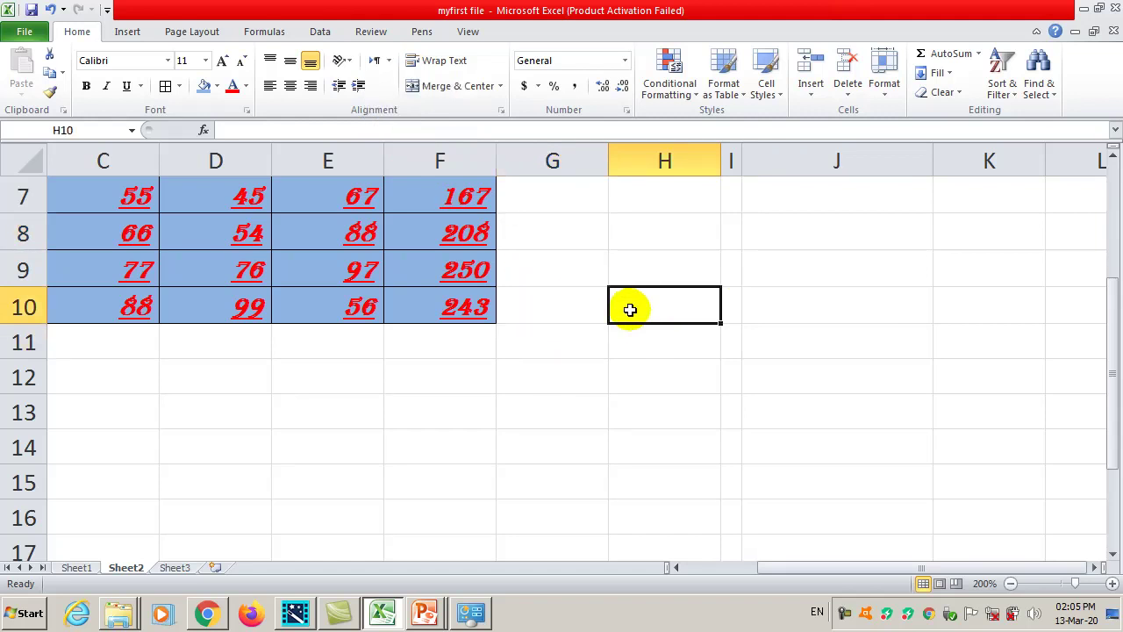
pyautogui.write('GD')
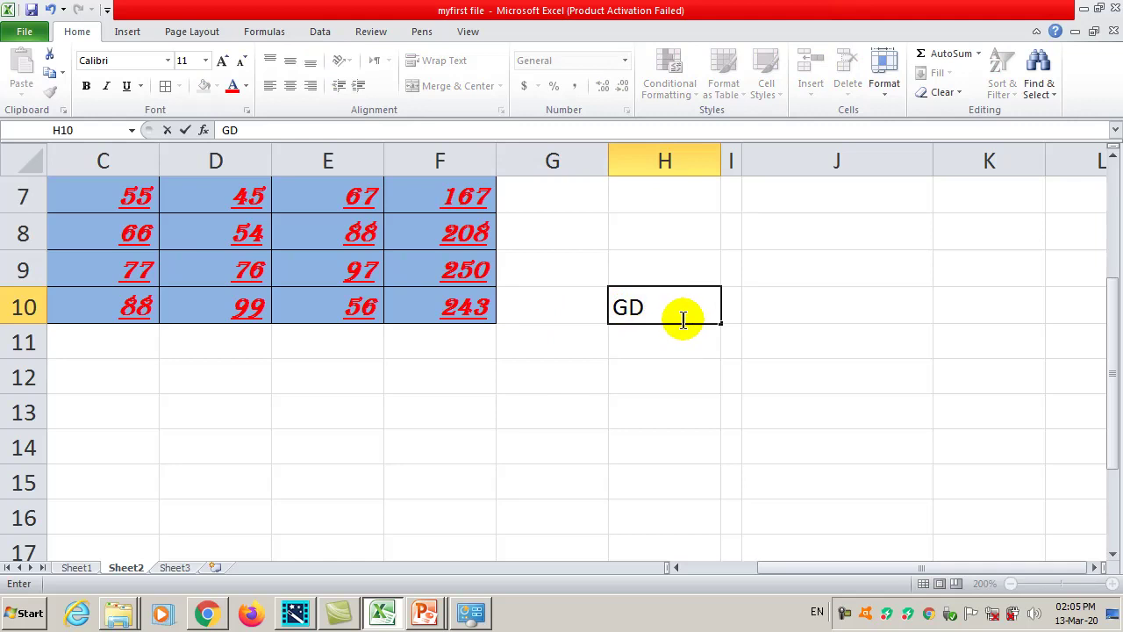
pyautogui.press('Return')
pyautogui.press('alt')
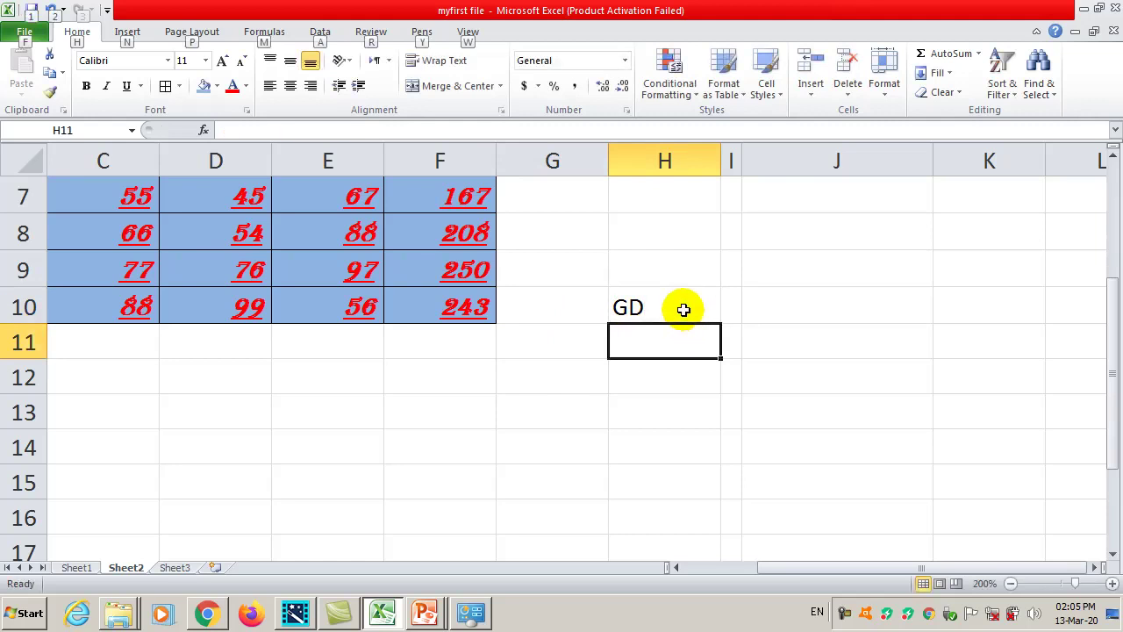
pyautogui.press('alt')
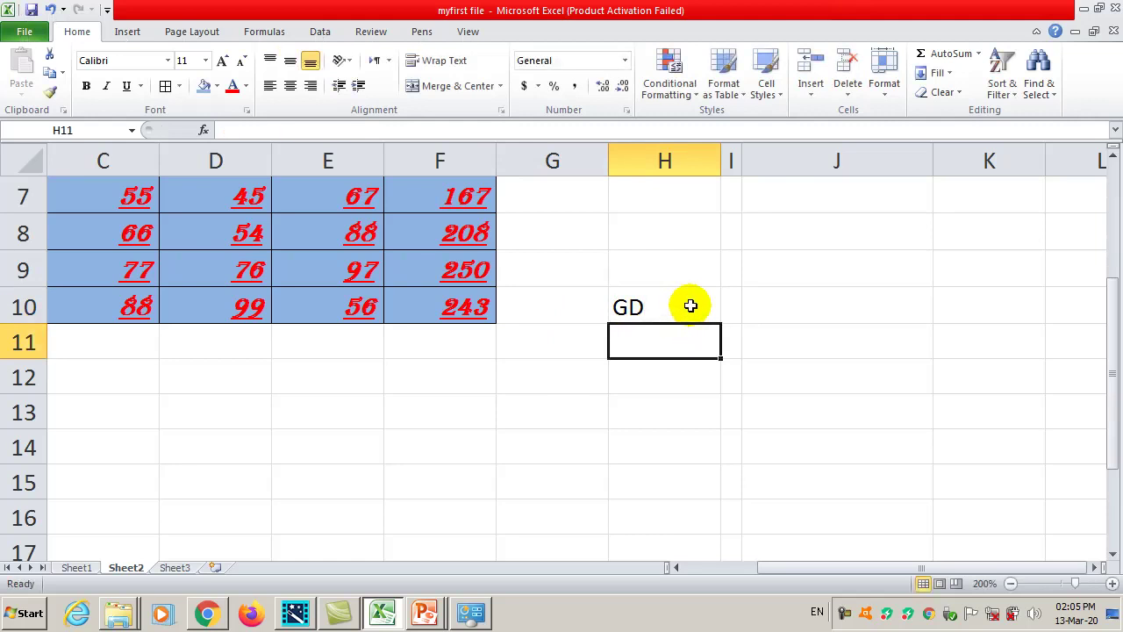
pyautogui.write('سي')
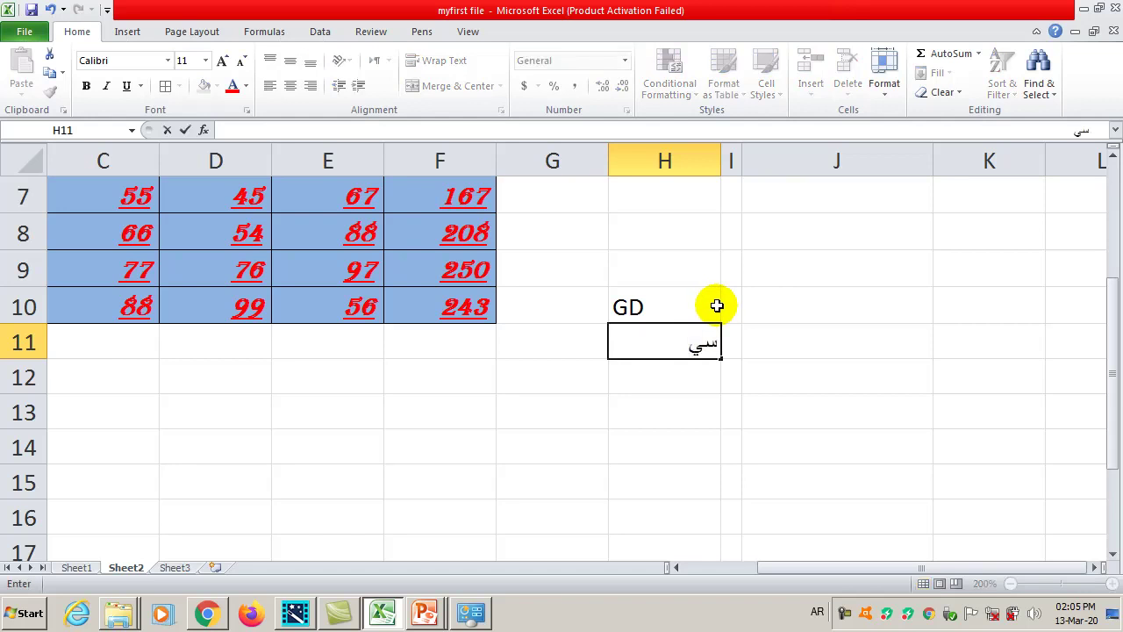
pyautogui.write('بس')
pyautogui.press('Return')
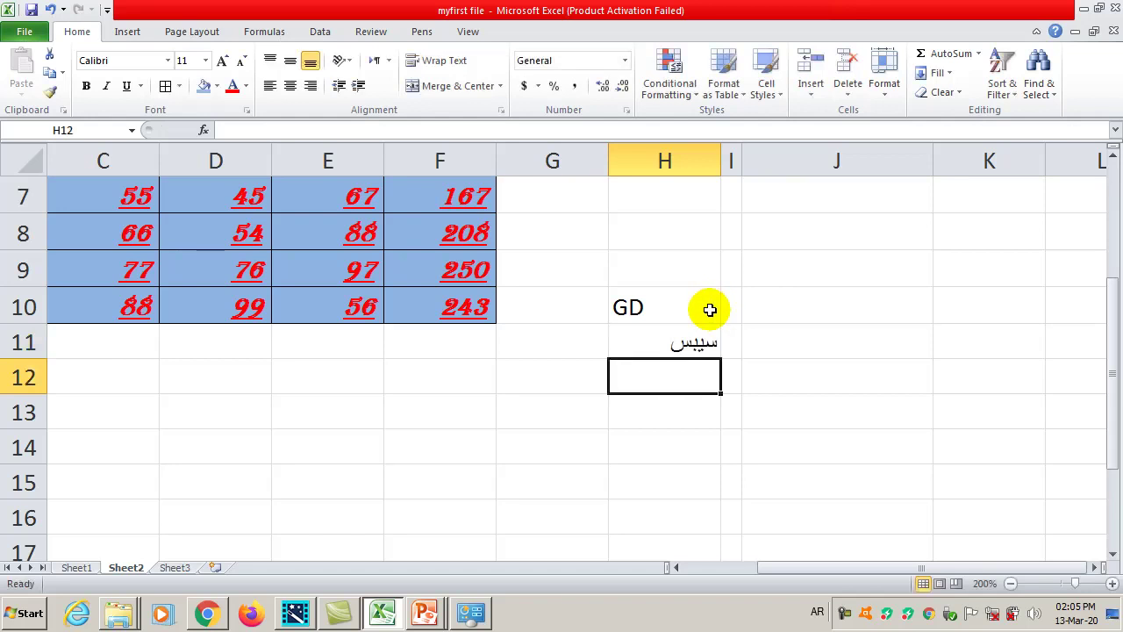
pyautogui.click(380, 59)
pyautogui.click(585, 220)
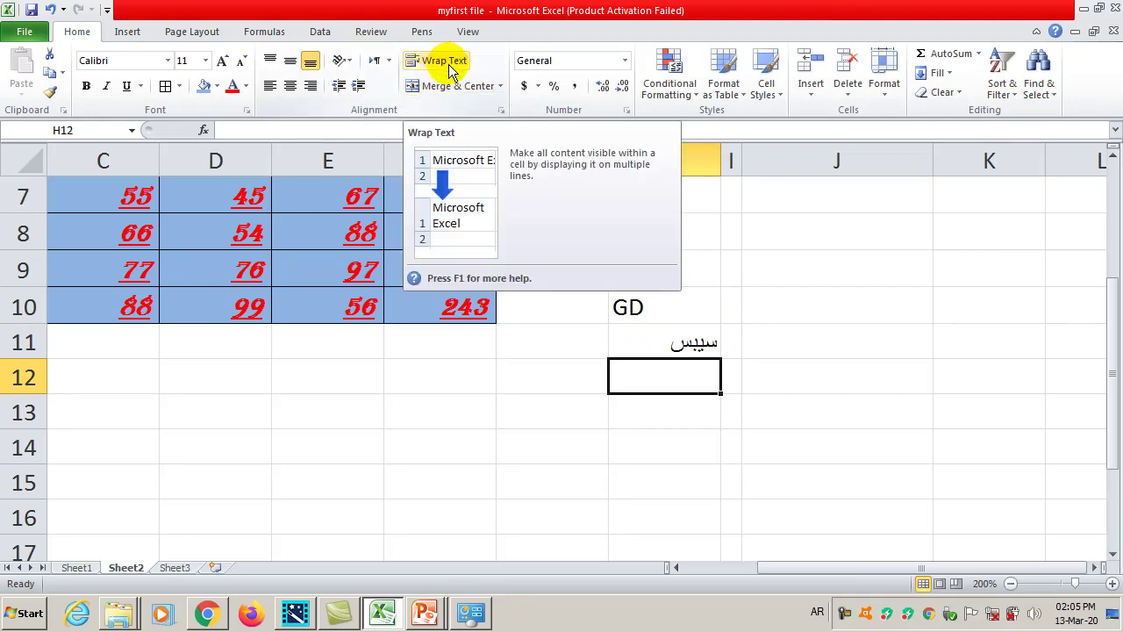
# - Enter SHAHCOM AKORA in G7 and, after trying and undoing Wrap Text, fit column G's width to the text
pyautogui.click(532, 196)
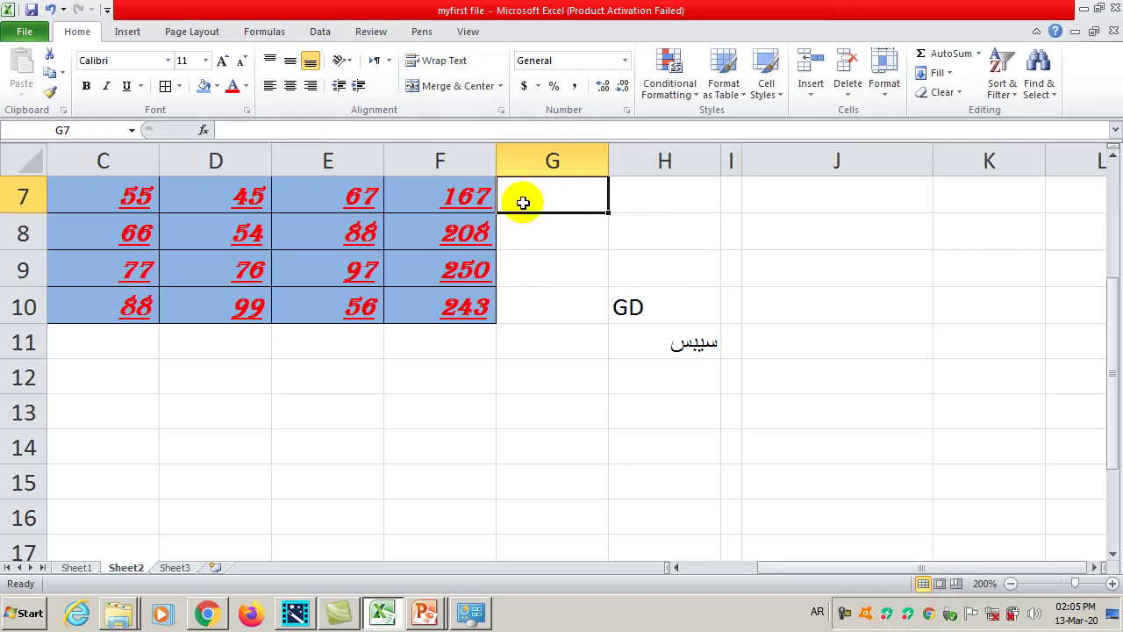
pyautogui.write('سا')
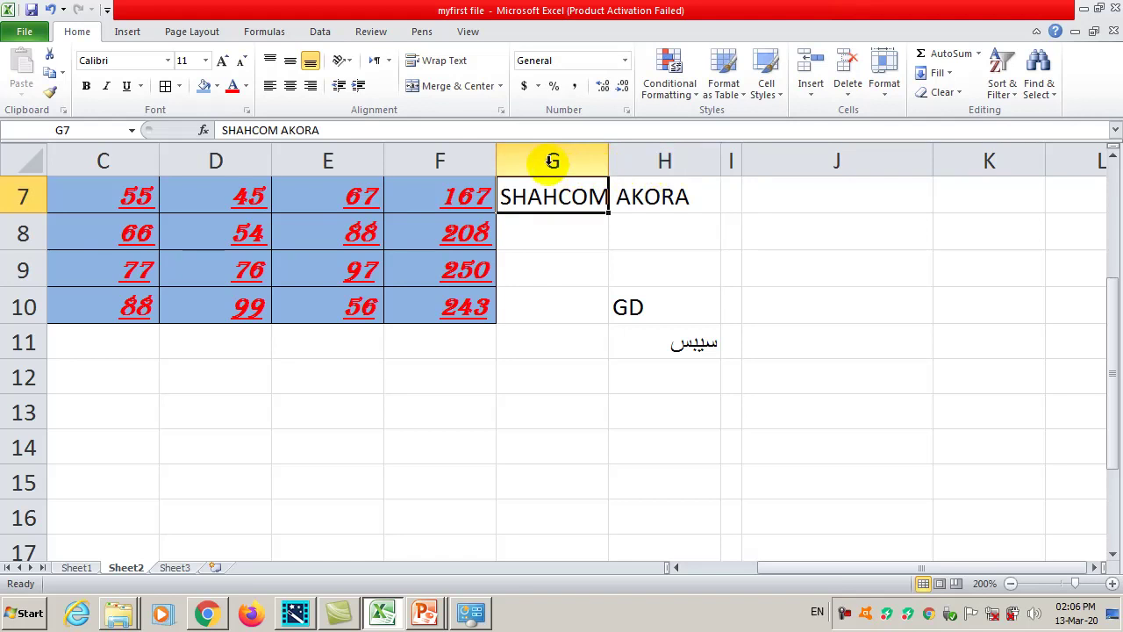
pyautogui.click(441, 62)
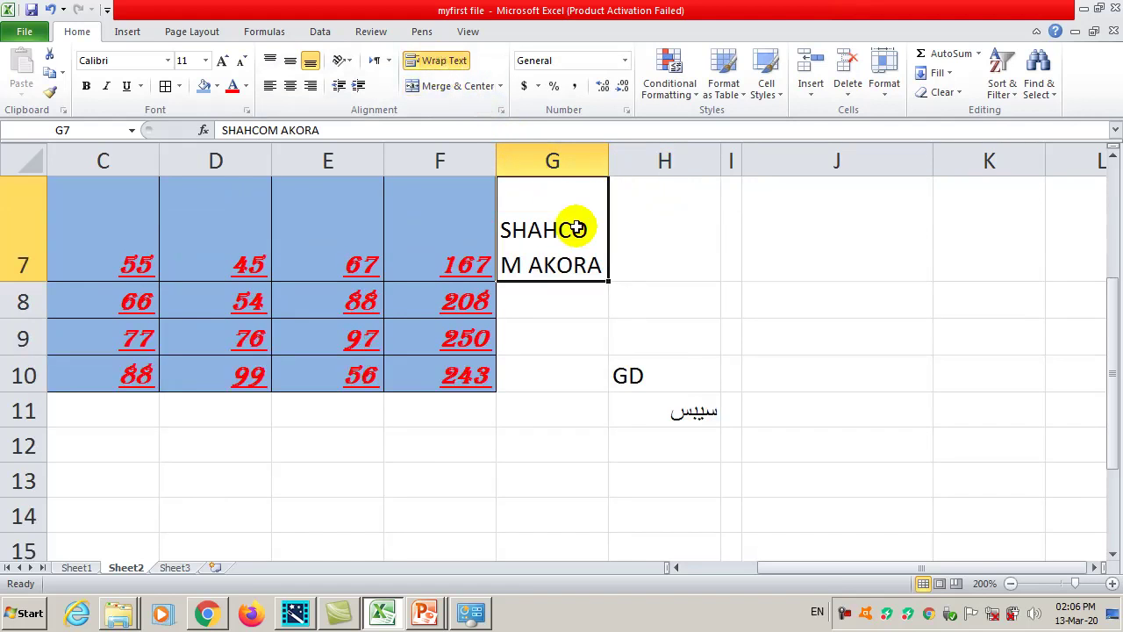
pyautogui.hotkey('ctrl', 'z')
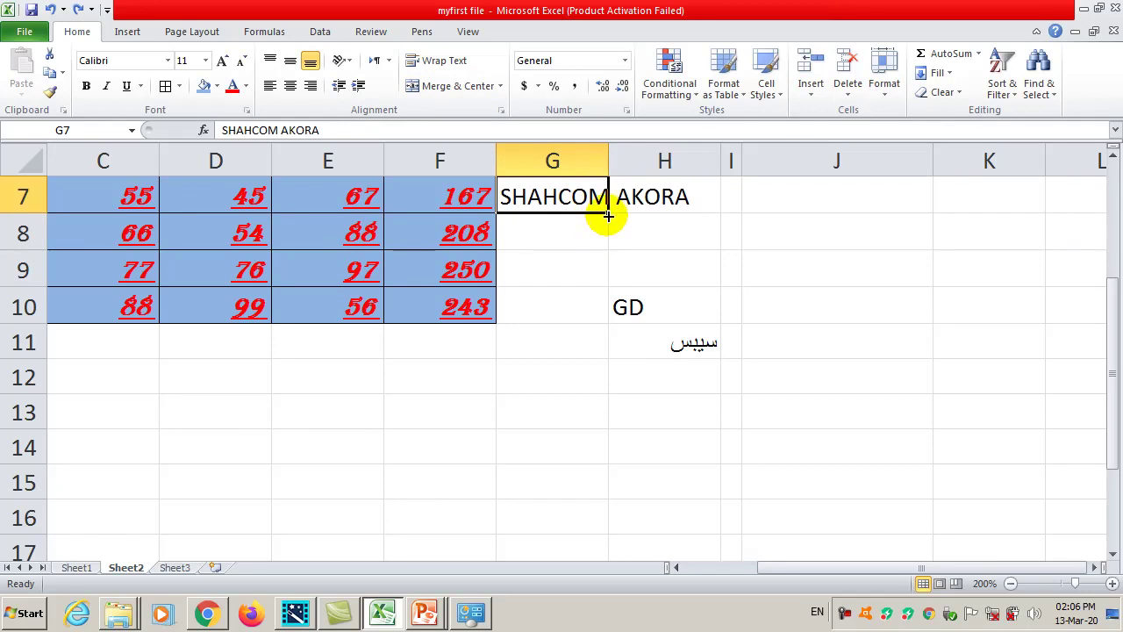
pyautogui.doubleClick(610, 161)
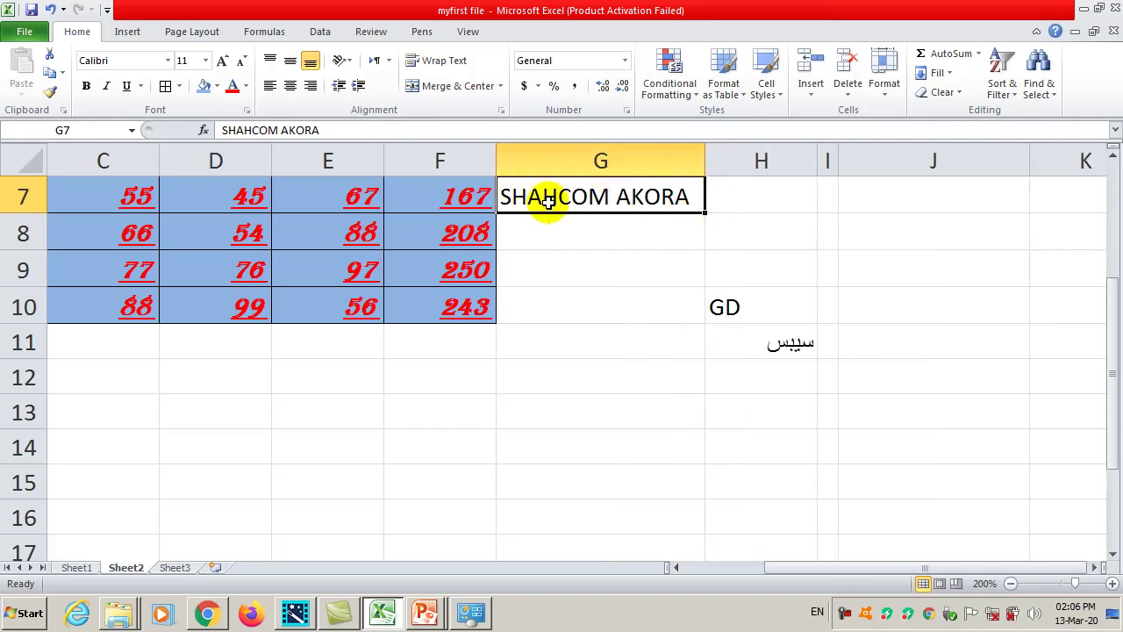
# - Create a new workbook from the Personal Monthly Budget sample template
pyautogui.click(24, 31)
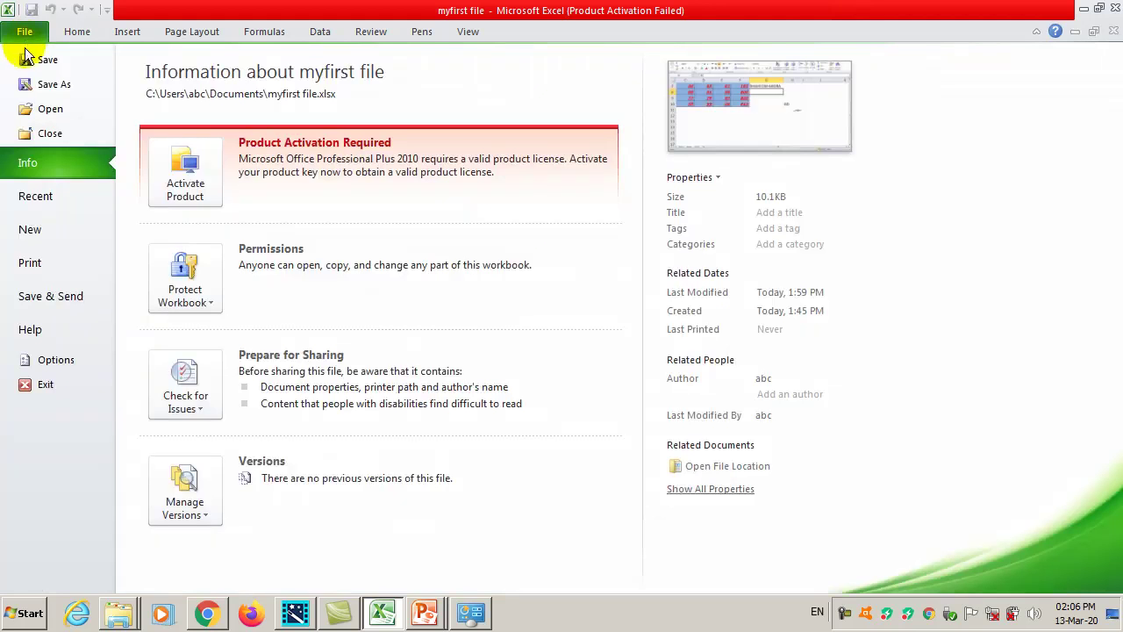
pyautogui.click(27, 233)
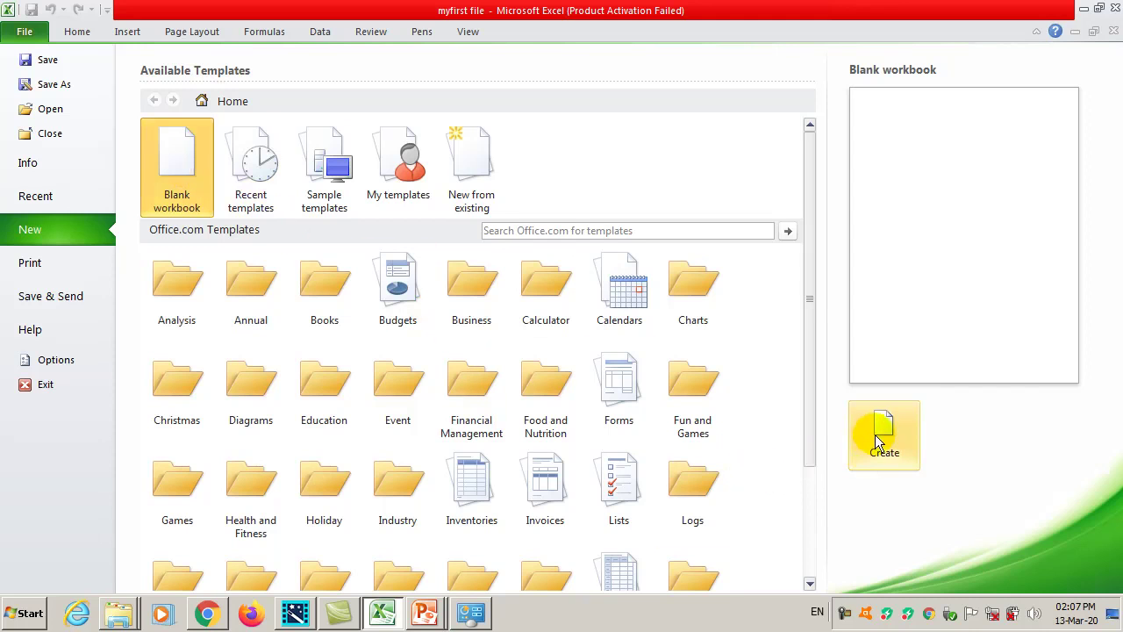
pyautogui.click(335, 163)
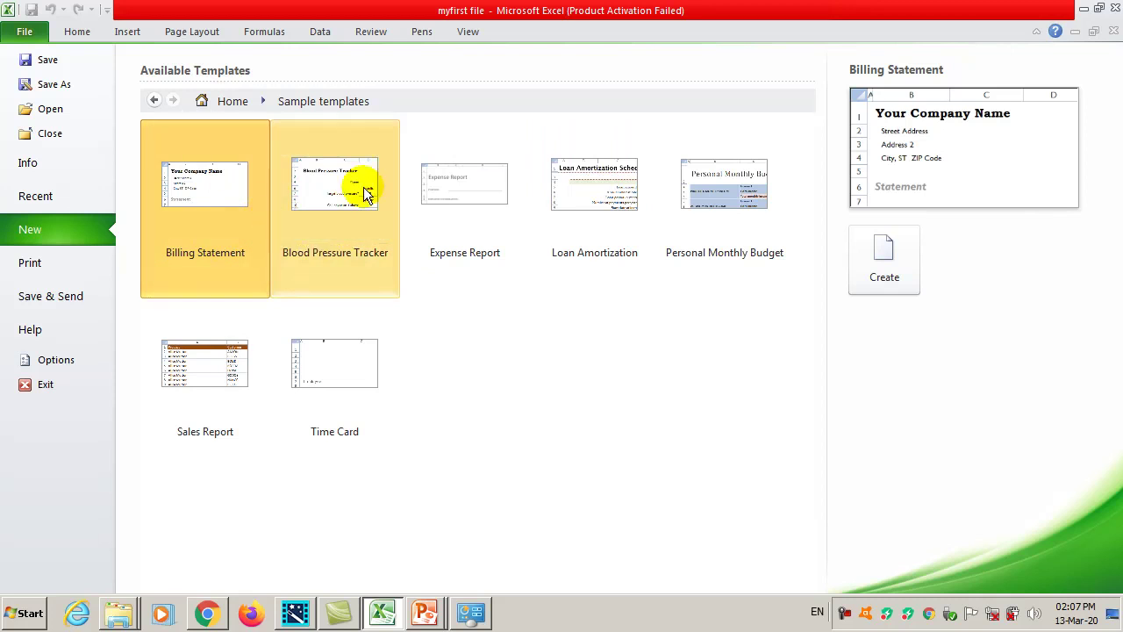
pyautogui.click(721, 195)
pyautogui.click(883, 263)
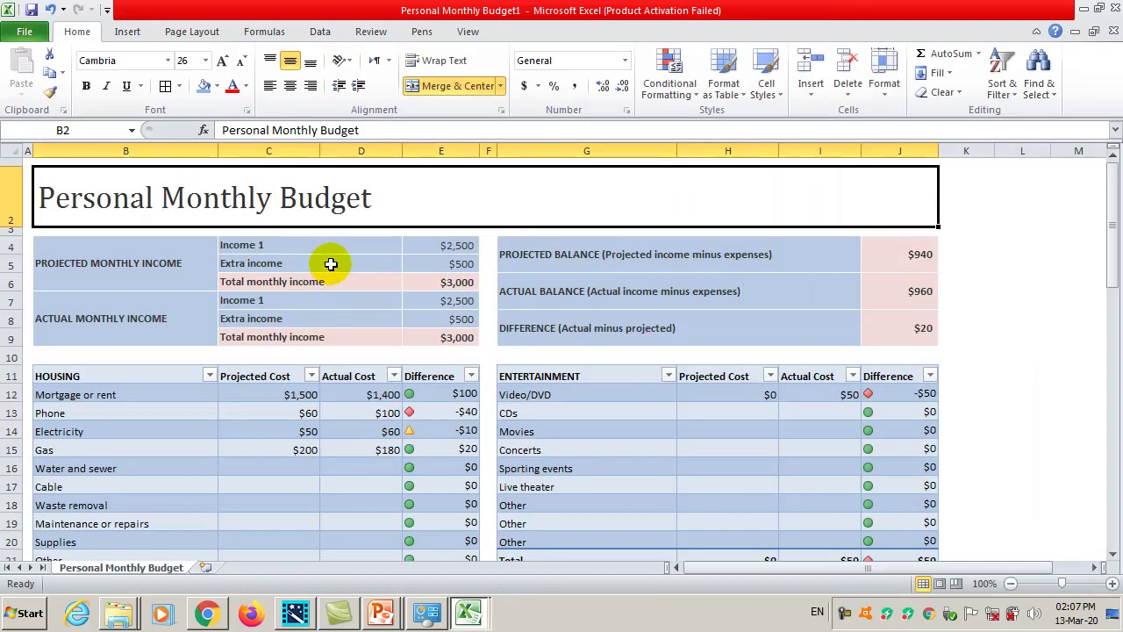
# - Save the budget workbook as Personal Monthly Budget1 in the Documents library, using the Excel Workbook type
pyautogui.click(329, 261)
pyautogui.click(25, 31)
pyautogui.click(37, 54)
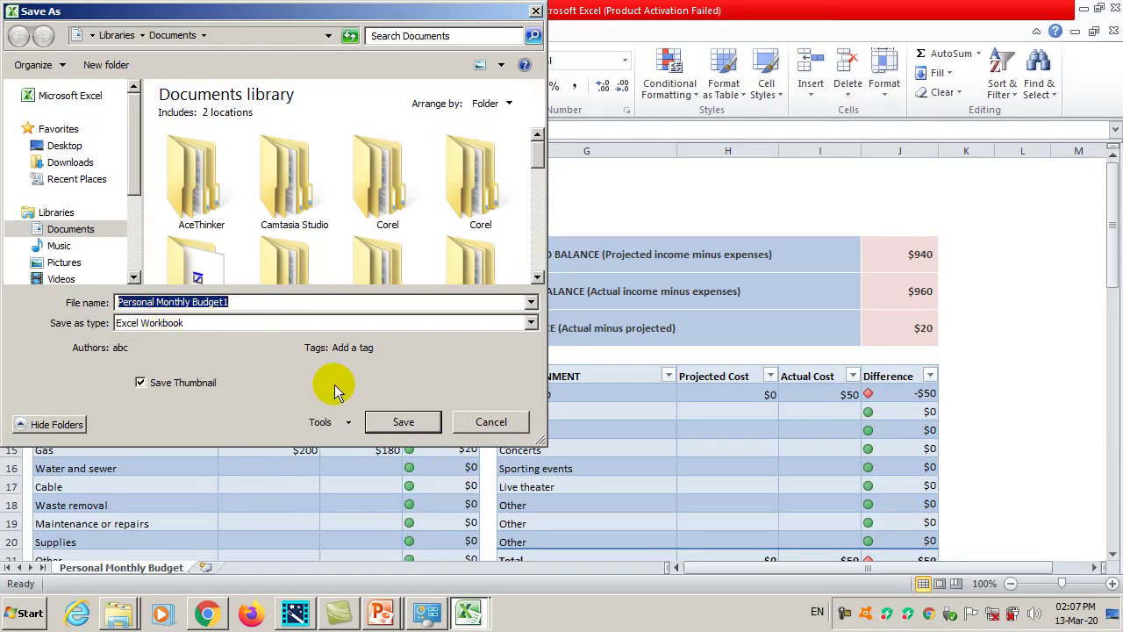
pyautogui.click(386, 421)
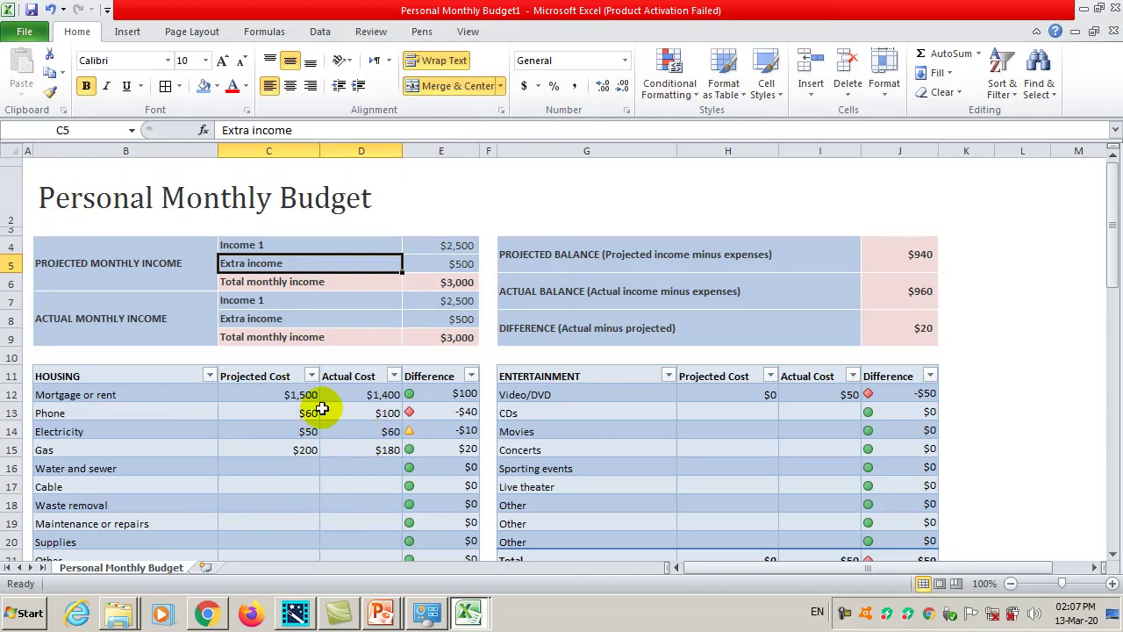
# - Examine the formulas behind the projected and actual total monthly income and look over the rest of the budget sheet
pyautogui.click(426, 245)
pyautogui.click(435, 281)
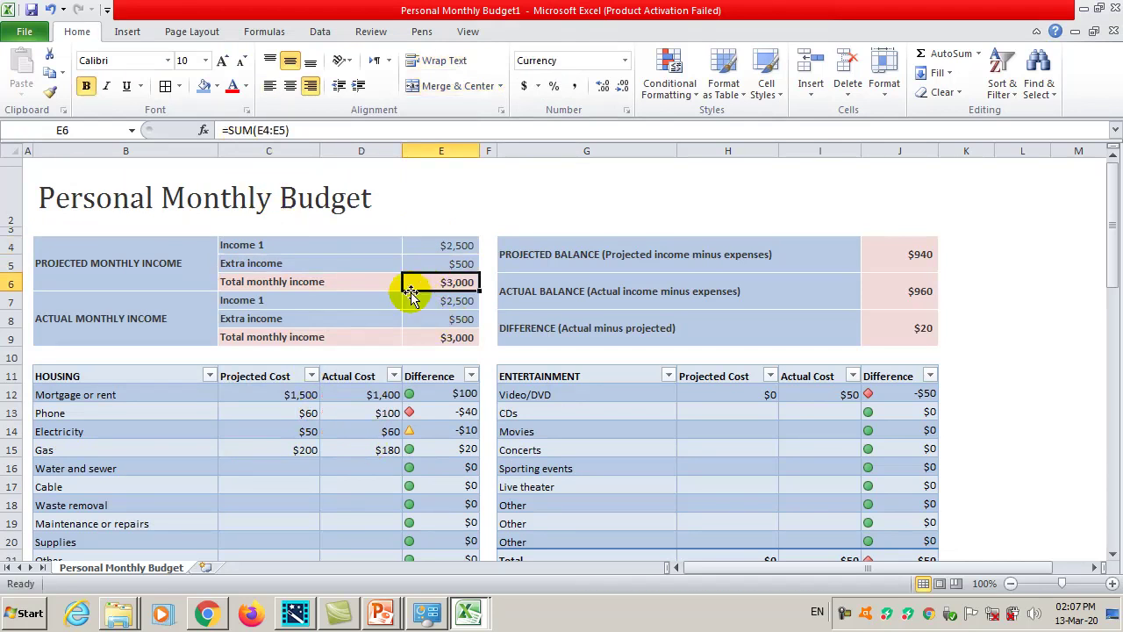
pyautogui.click(437, 335)
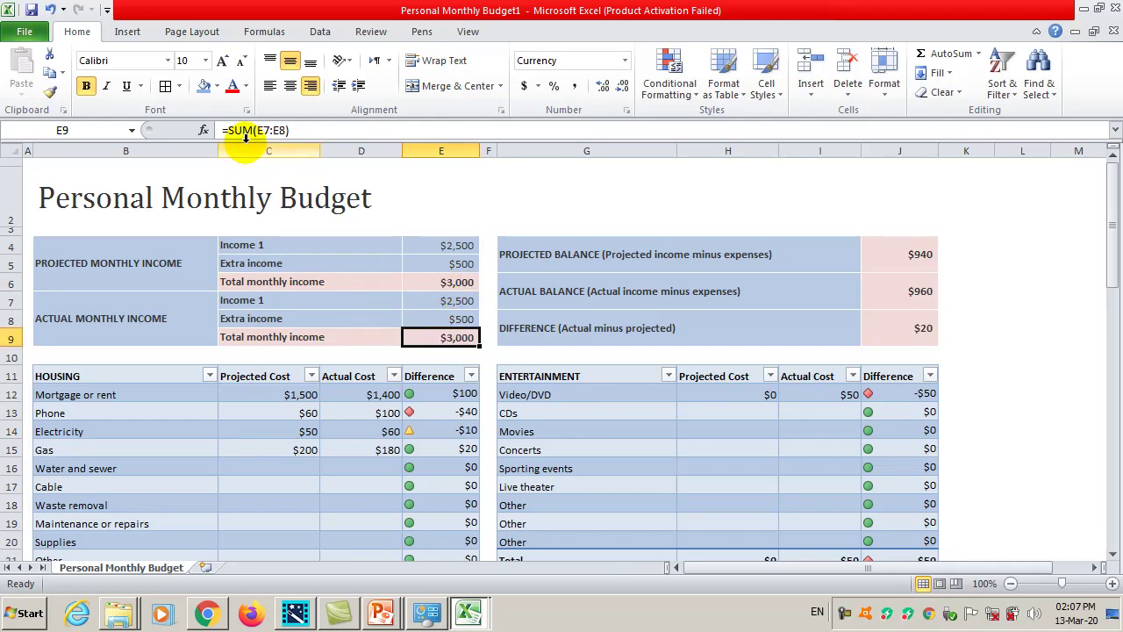
pyautogui.scroll(-6, 534, 309)
pyautogui.scroll(6, 535, 315)
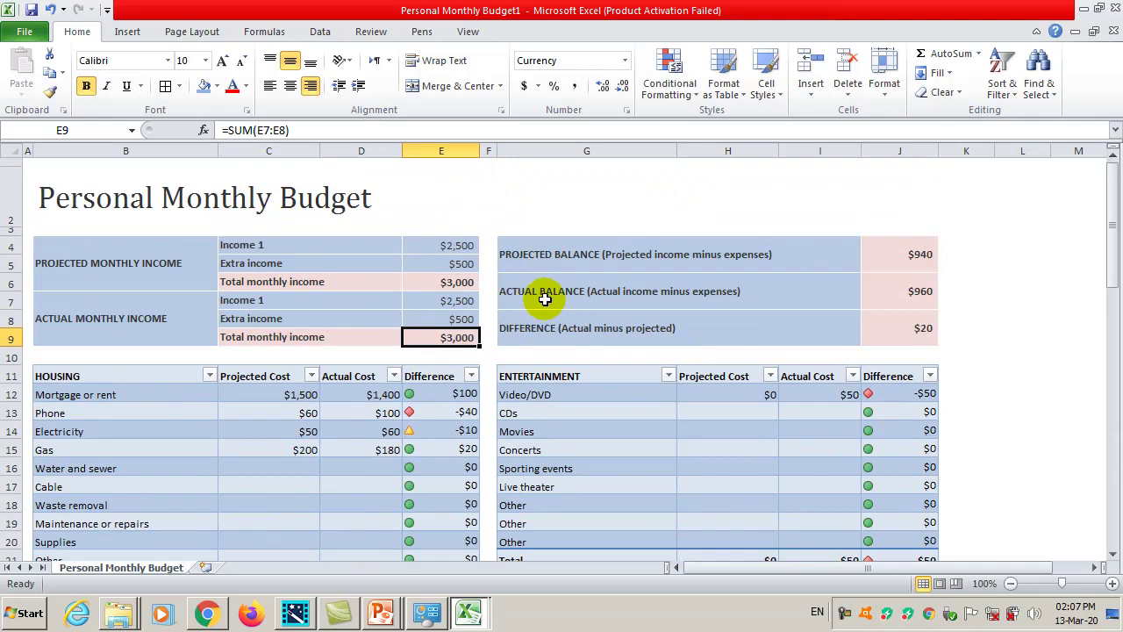
pyautogui.scroll(-2, 574, 321)
pyautogui.scroll(2, 574, 321)
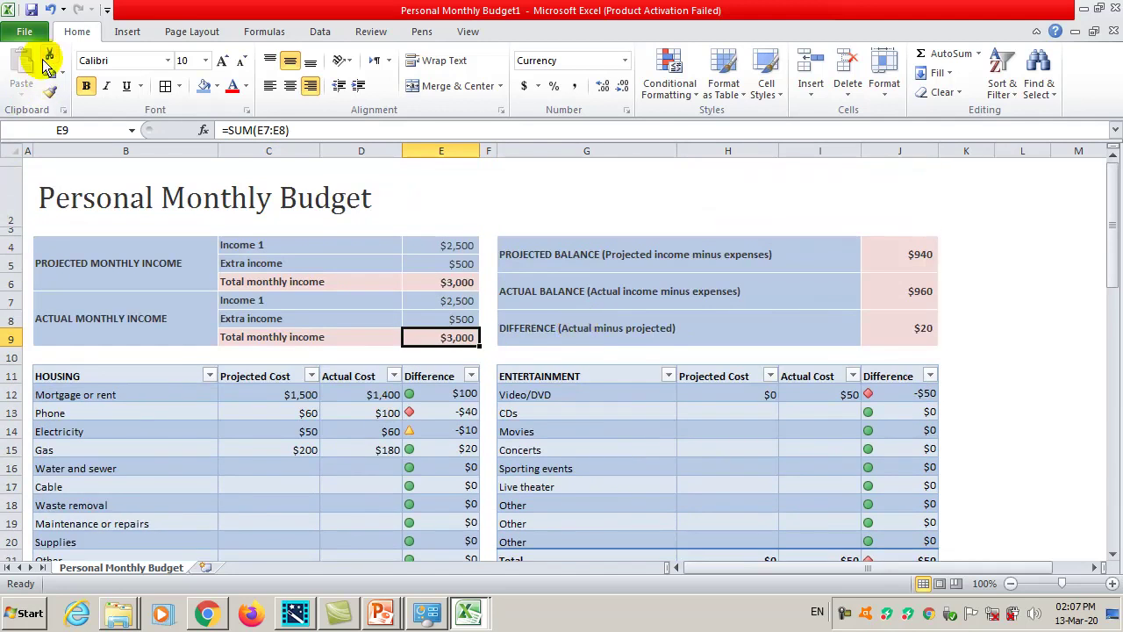
# - Start another new workbook and open the Invoices category of the Office.com templates
pyautogui.click(24, 32)
pyautogui.click(29, 228)
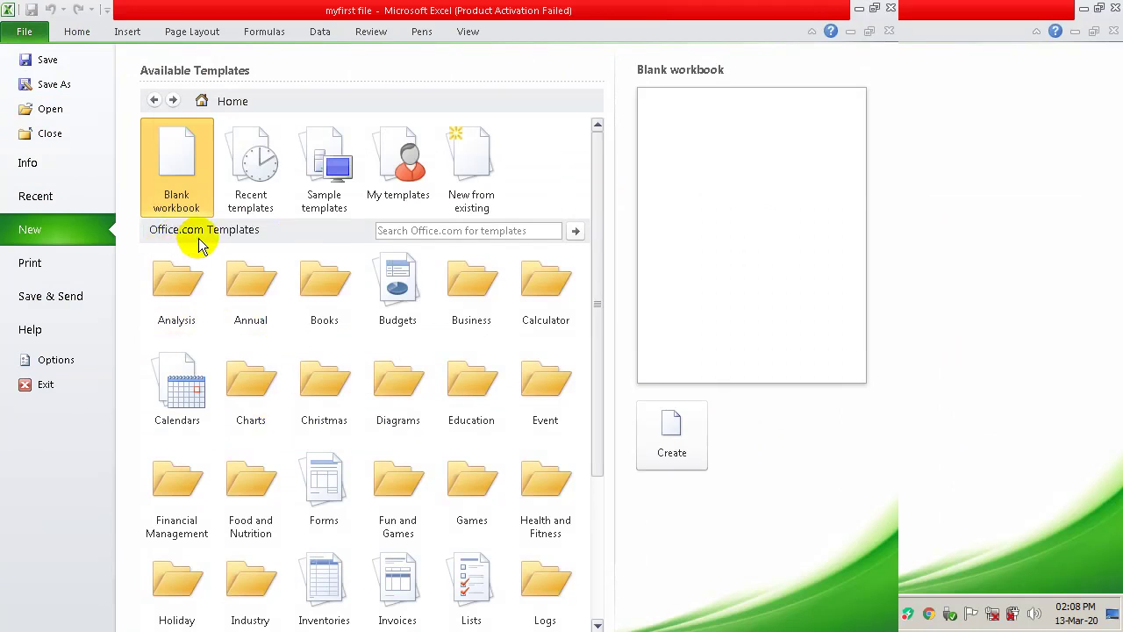
pyautogui.moveTo(596, 236); pyautogui.dragTo(584, 329)
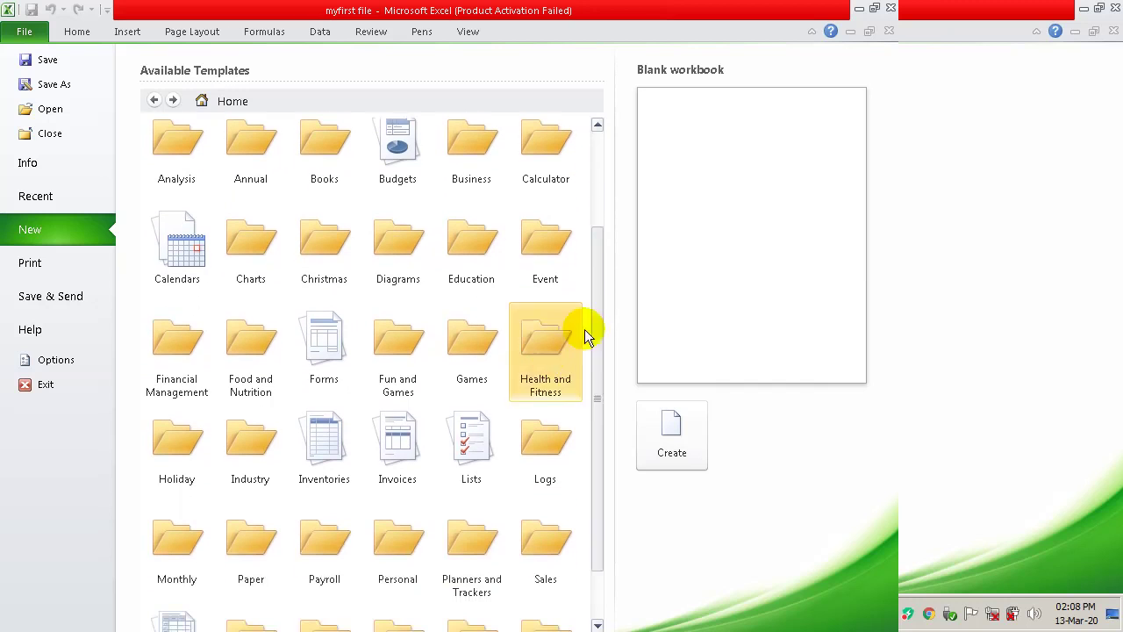
pyautogui.click(406, 450)
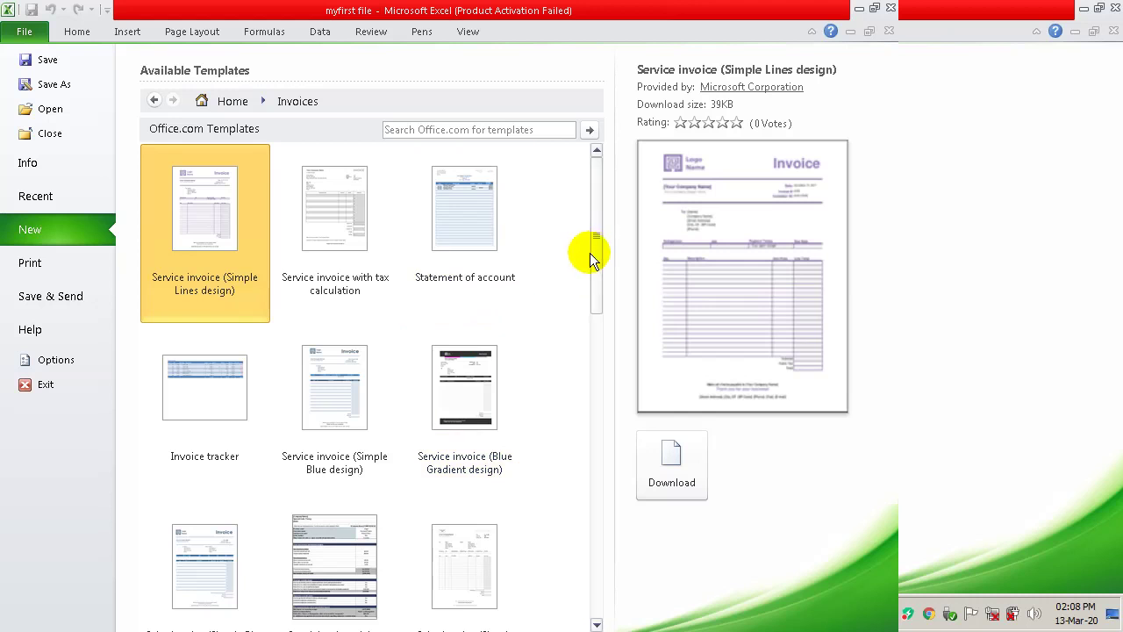
# - Download the Service invoice (Simple Lines design) template as a new workbook
pyautogui.moveTo(597, 241)
pyautogui.mouseDown()
pyautogui.moveTo(591, 302)
pyautogui.moveTo(591, 250)
pyautogui.mouseUp()
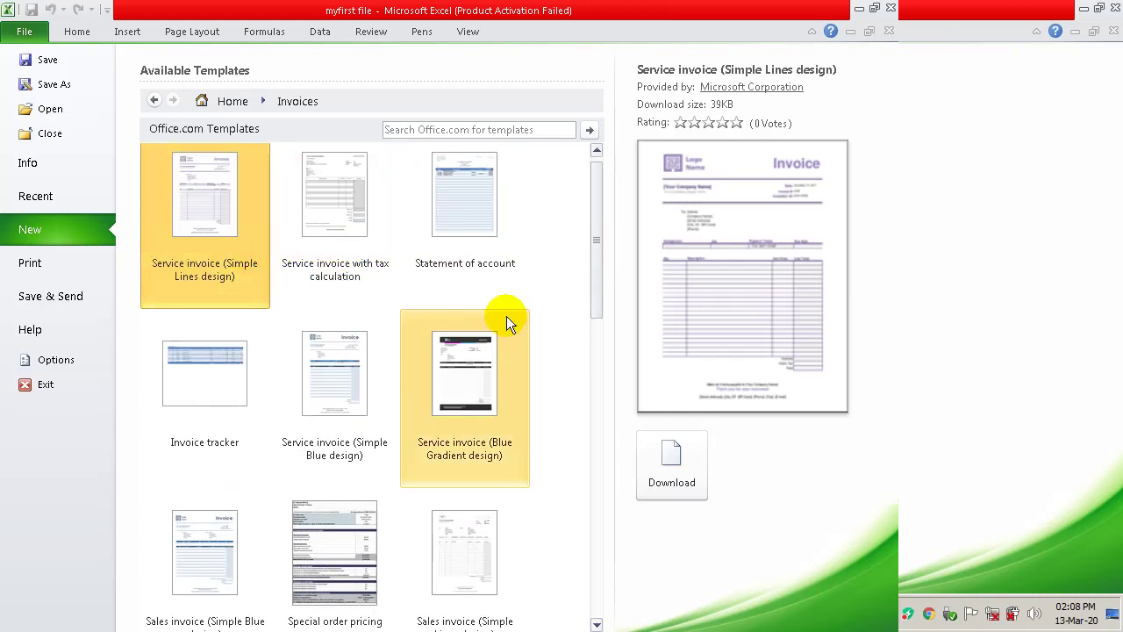
pyautogui.moveTo(595, 320); pyautogui.dragTo(594, 301)
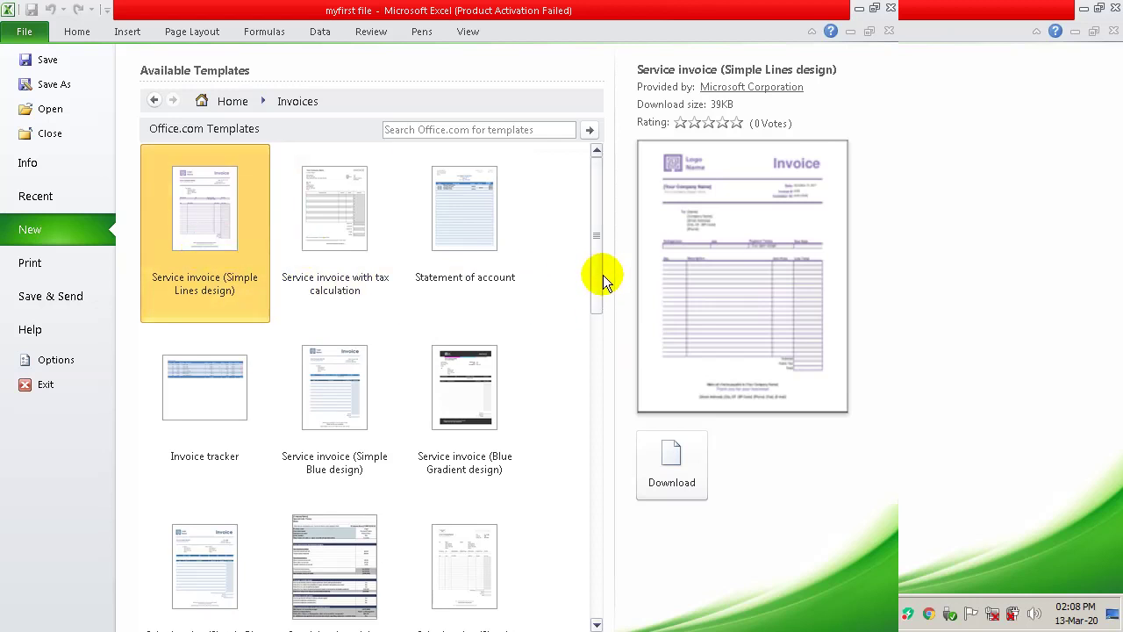
pyautogui.scroll(-1, 590, 284)
pyautogui.moveTo(590, 283)
pyautogui.mouseDown()
pyautogui.moveTo(586, 485)
pyautogui.moveTo(598, 275)
pyautogui.mouseUp()
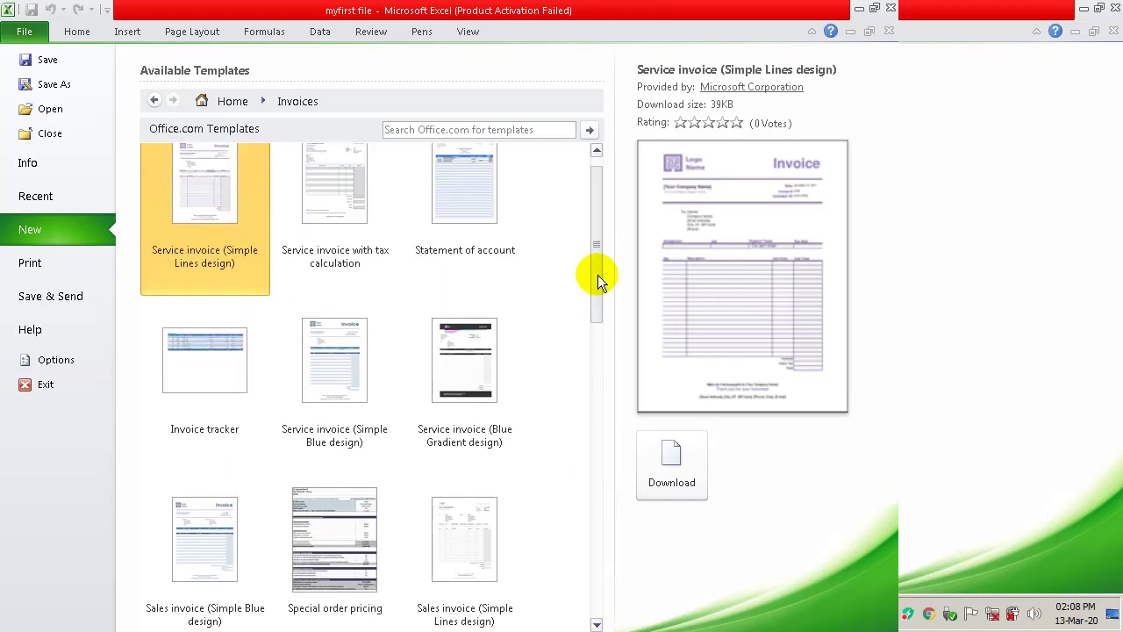
pyautogui.click(213, 251)
pyautogui.click(657, 465)
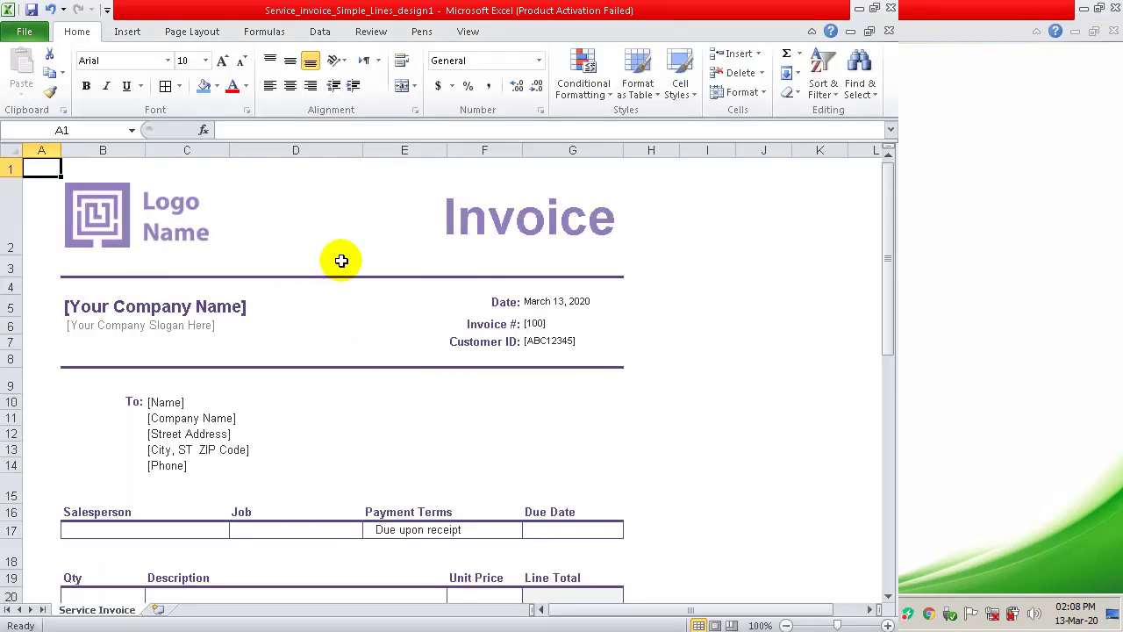
# - Look over the invoice template's heading, recipient details and item table
pyautogui.click(230, 243)
pyautogui.scroll(-2, 198, 303)
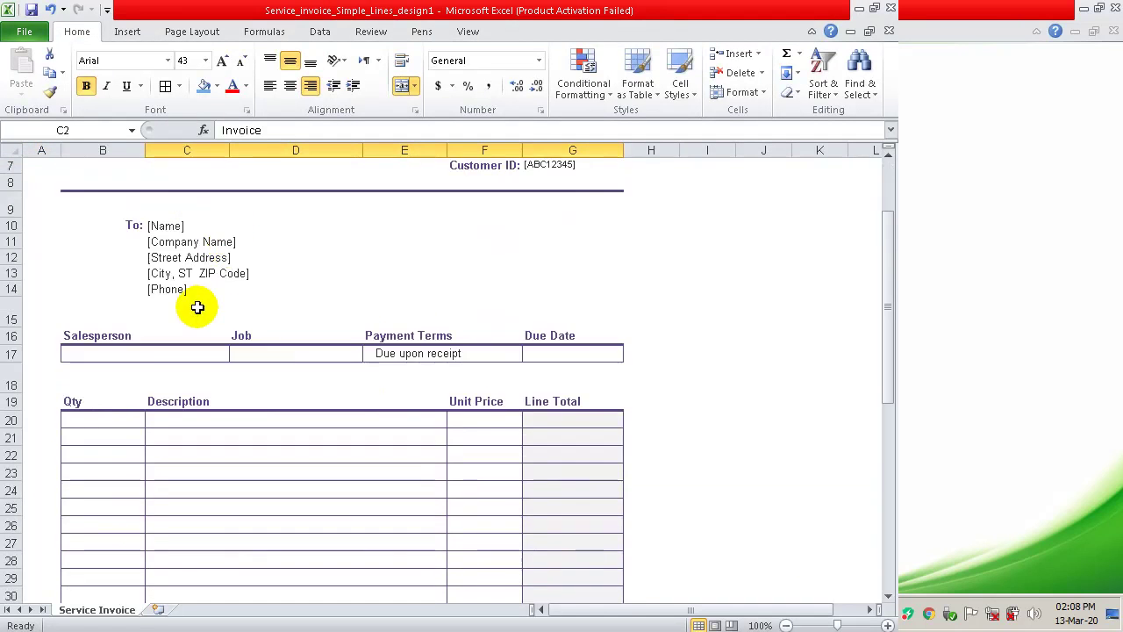
pyautogui.scroll(1, 188, 300)
pyautogui.click(130, 298)
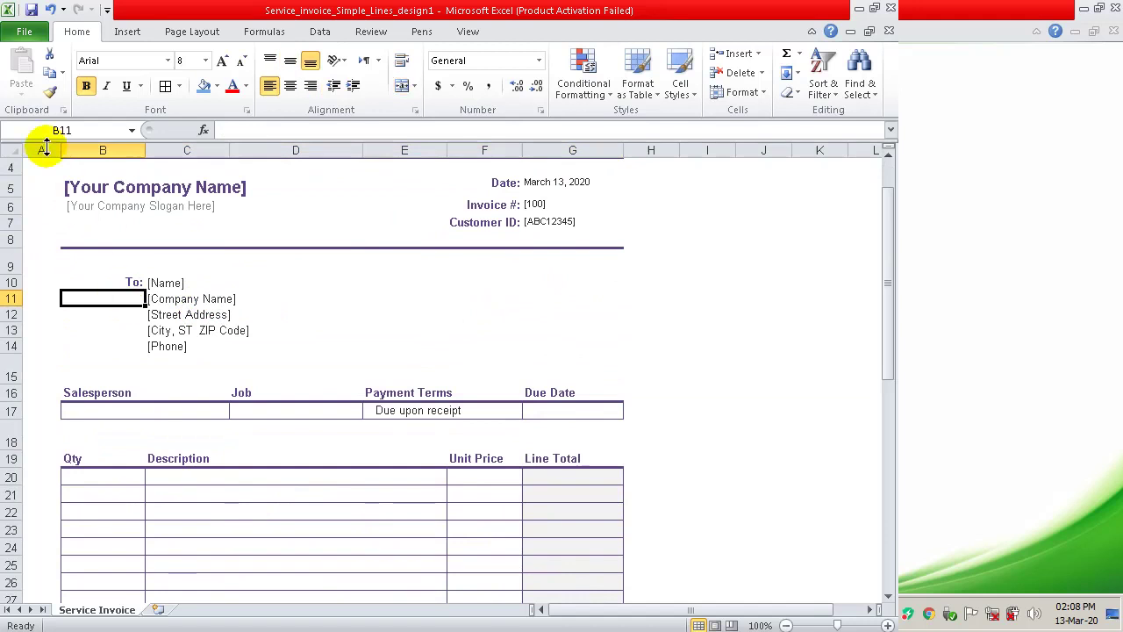
# - Check the print preview of the service invoice and return to the worksheet
pyautogui.scroll(1, 99, 206)
pyautogui.click(23, 33)
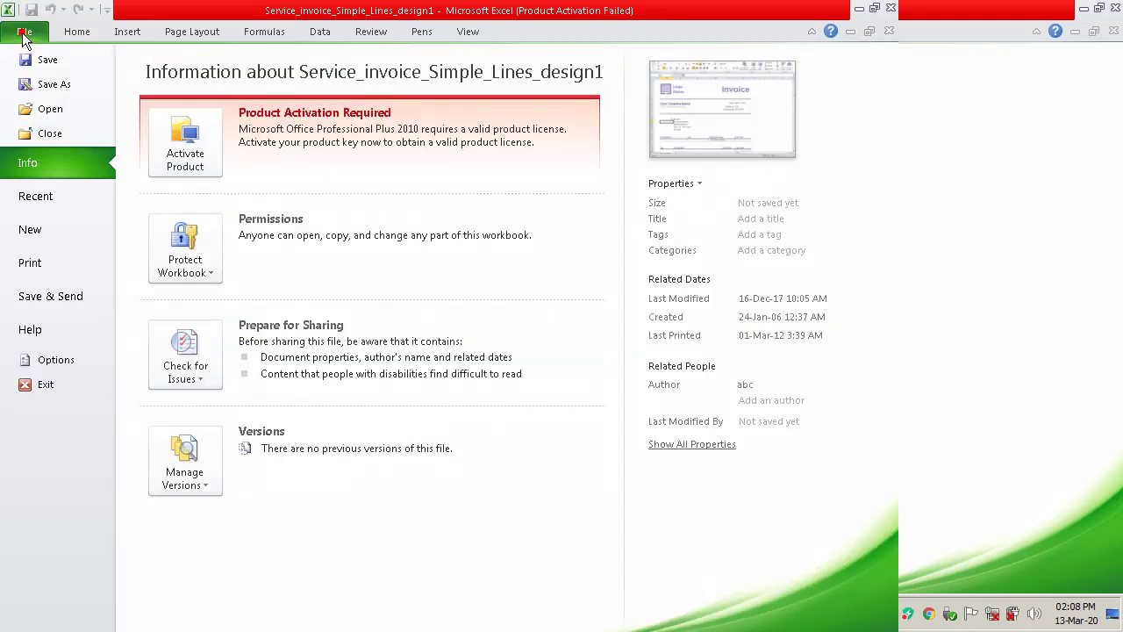
pyautogui.click(46, 264)
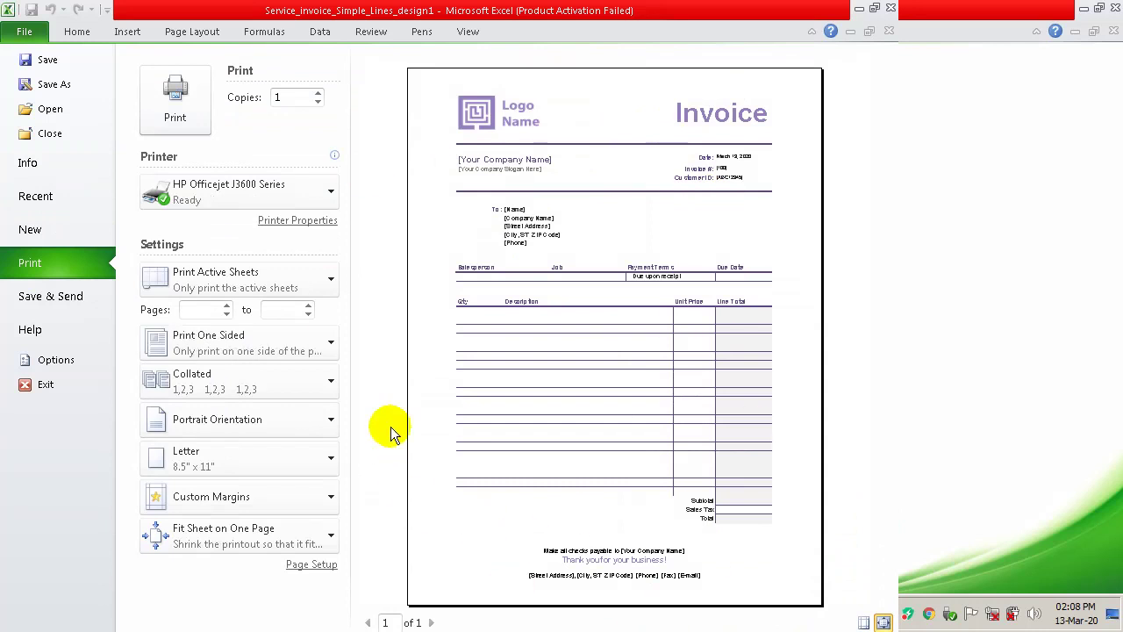
pyautogui.press('Escape')
# - Examine the invoice from its heading and item table down to the subtotal, sales tax, total and footer lines
pyautogui.scroll(-1, 198, 369)
pyautogui.scroll(1, 176, 343)
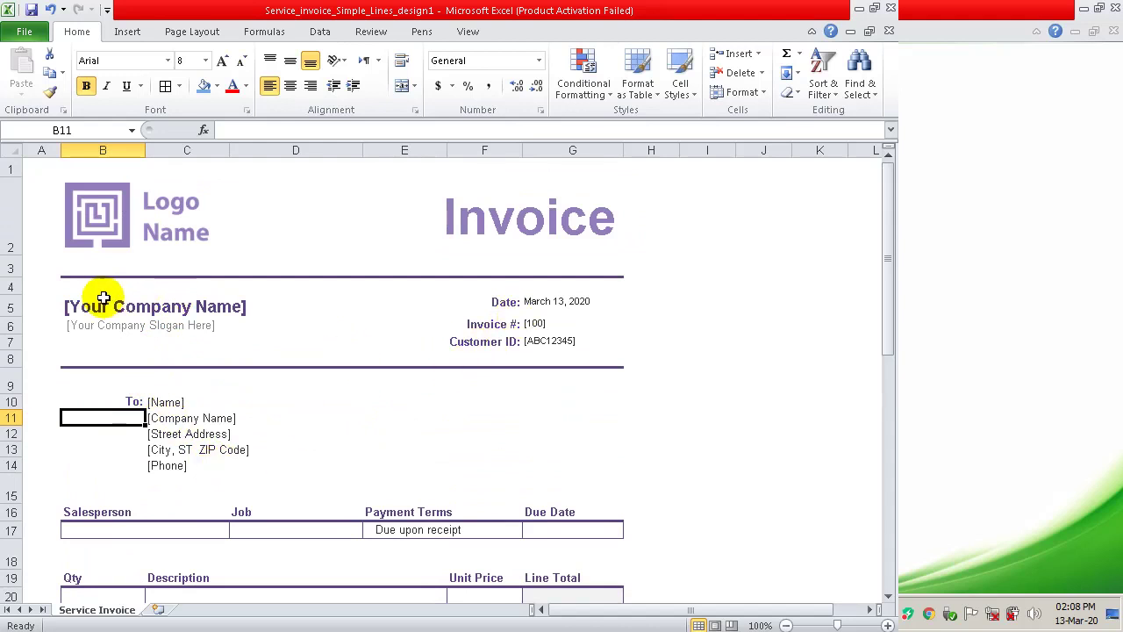
pyautogui.scroll(-2, 123, 263)
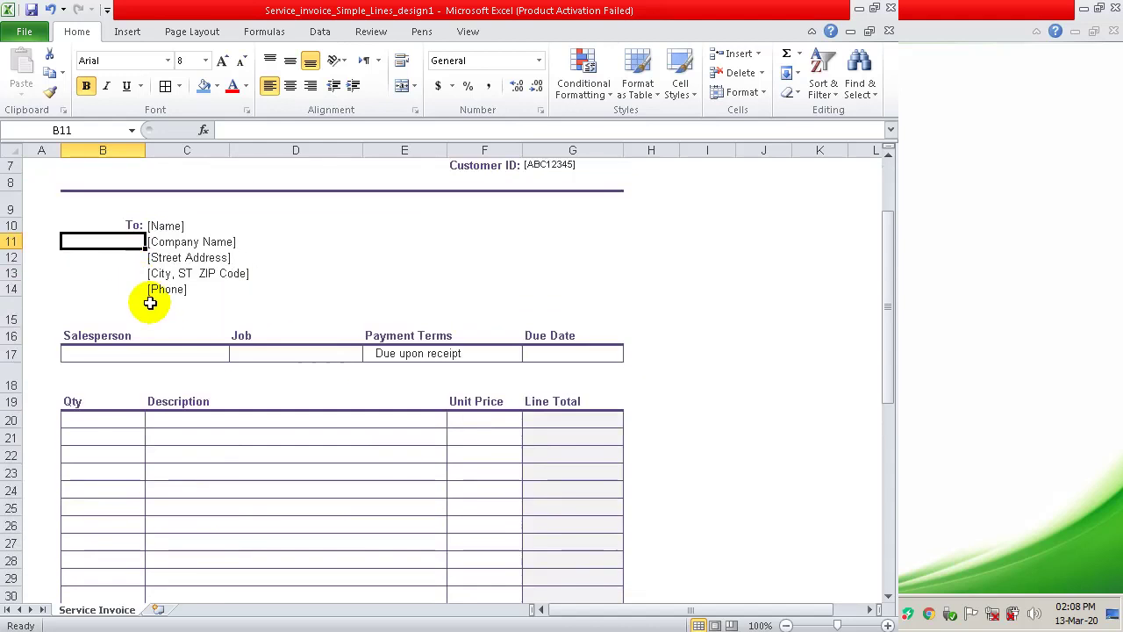
pyautogui.scroll(-1, 106, 371)
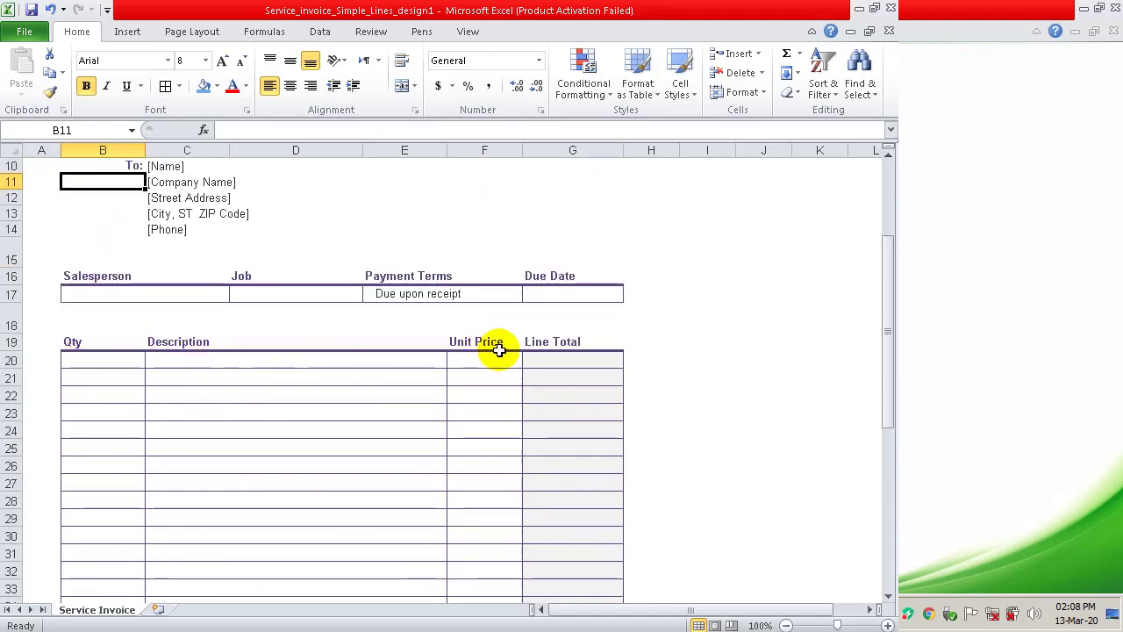
pyautogui.scroll(-5, 501, 351)
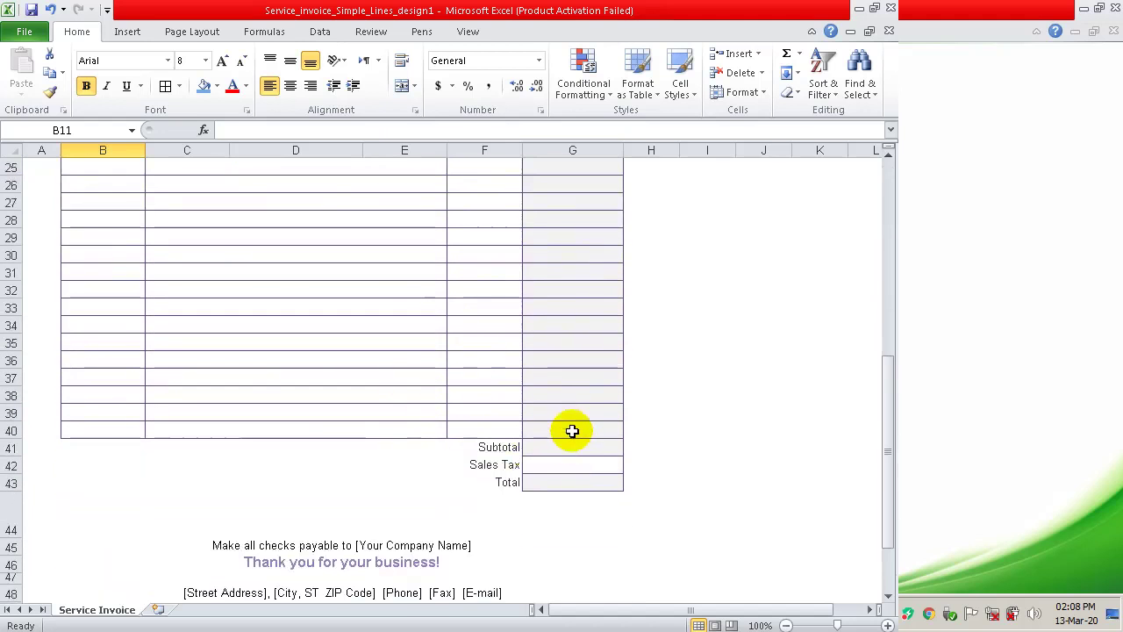
pyautogui.scroll(-2, 544, 461)
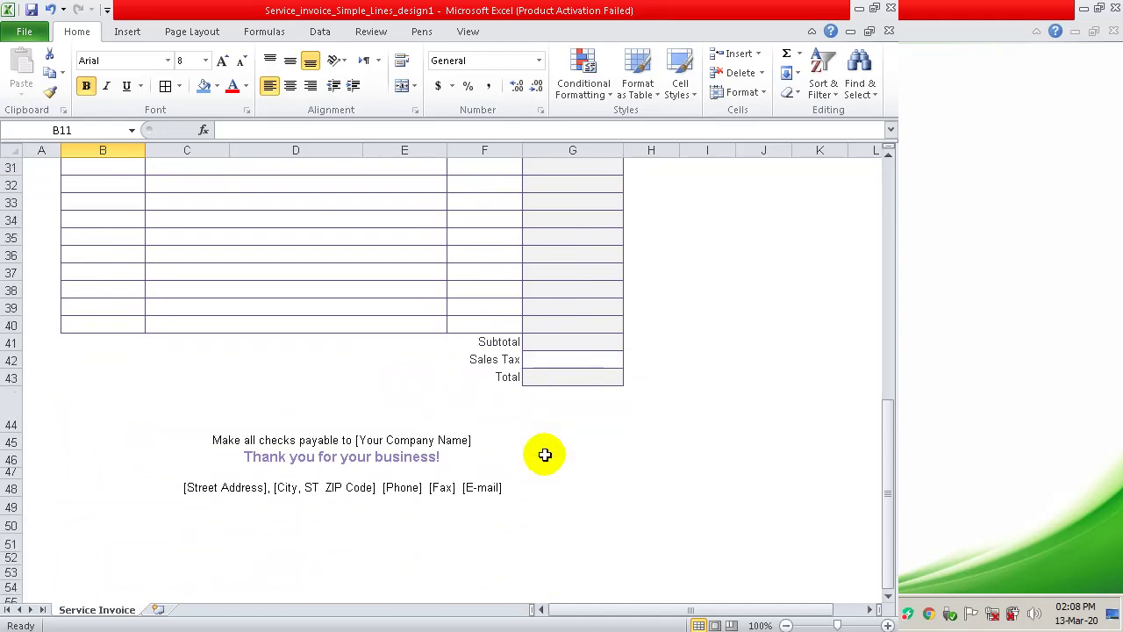
pyautogui.scroll(6, 482, 363)
pyautogui.scroll(2, 288, 299)
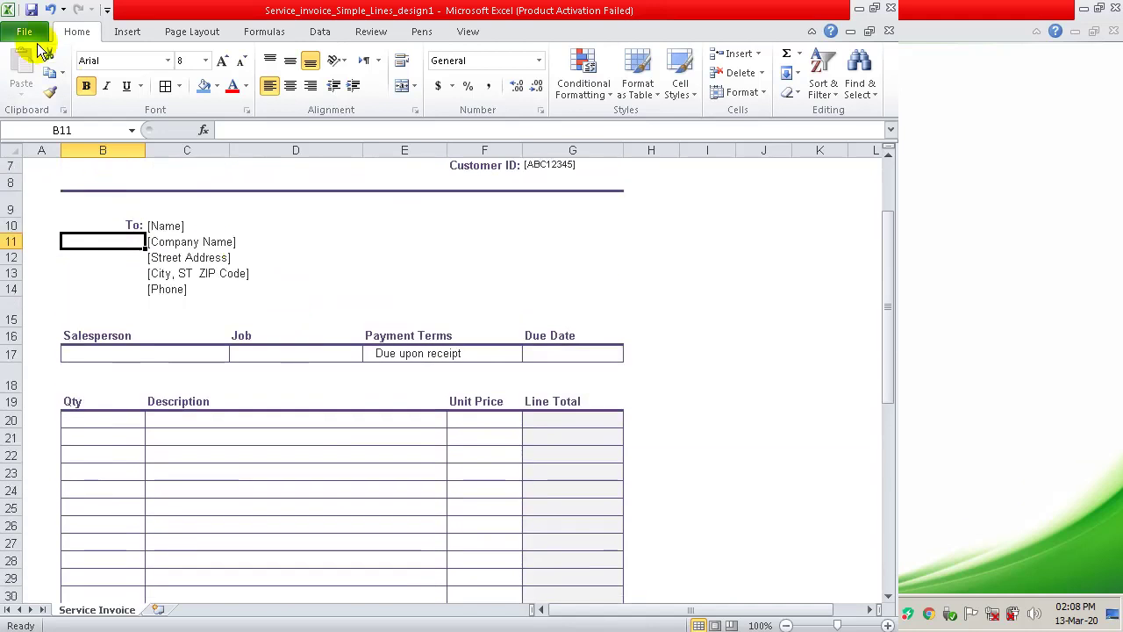
# - Save the invoice in the Documents library as an Excel Workbook named Service_invoice_Simple_Lines_design1
pyautogui.click(31, 10)
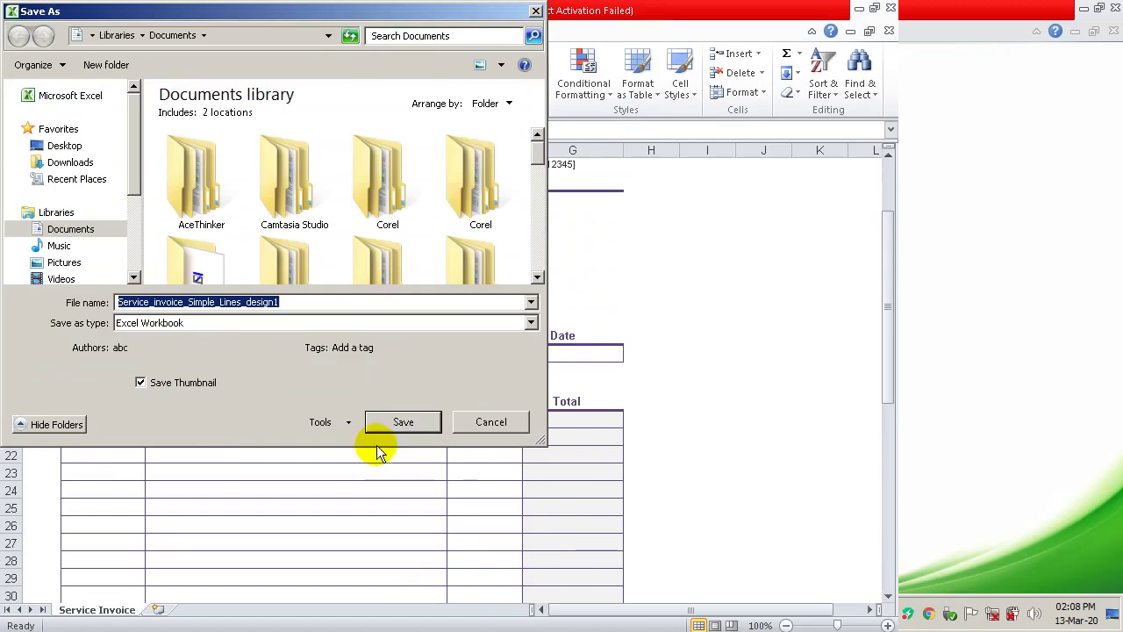
pyautogui.click(406, 424)
pyautogui.scroll(3, 180, 281)
# - Create a new blank workbook
pyautogui.click(25, 31)
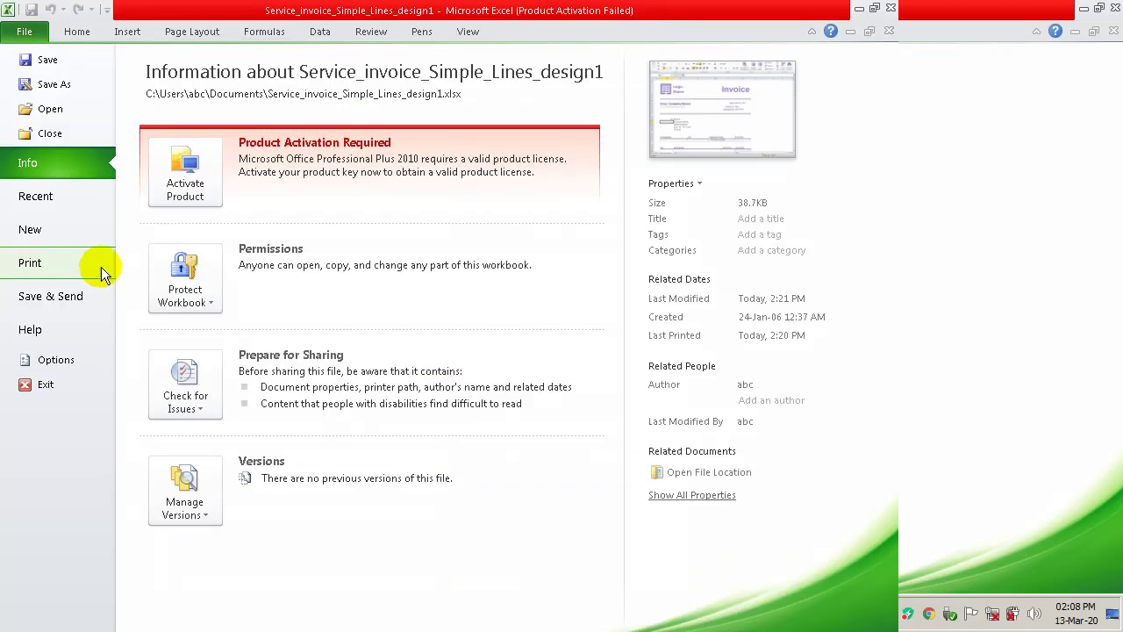
pyautogui.press('Escape')
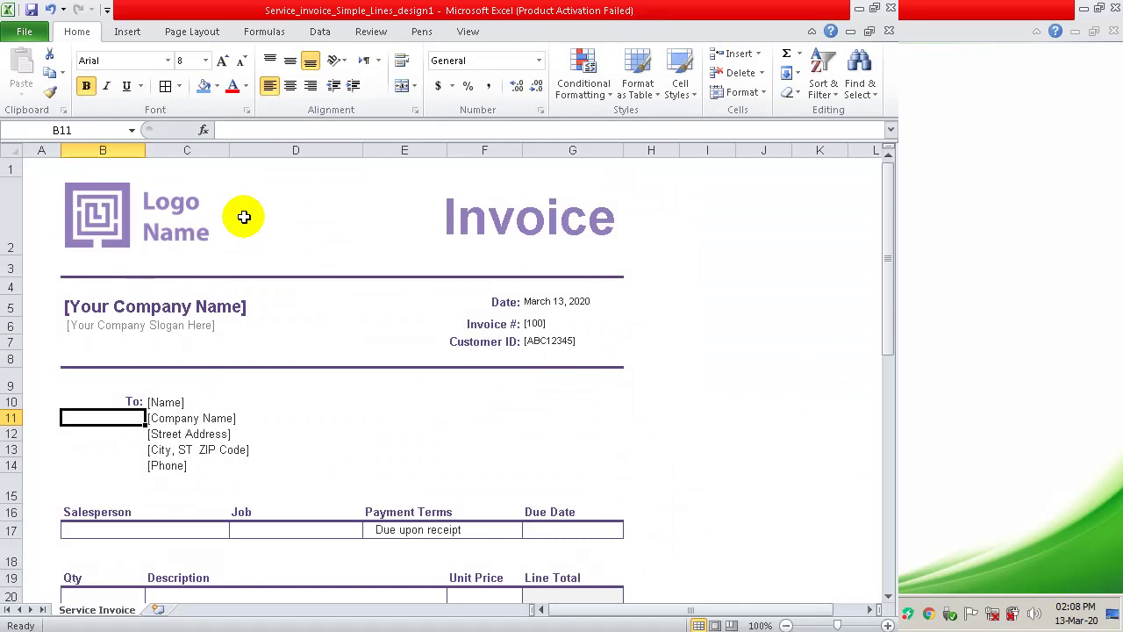
pyautogui.hotkey('ctrl', 'n')
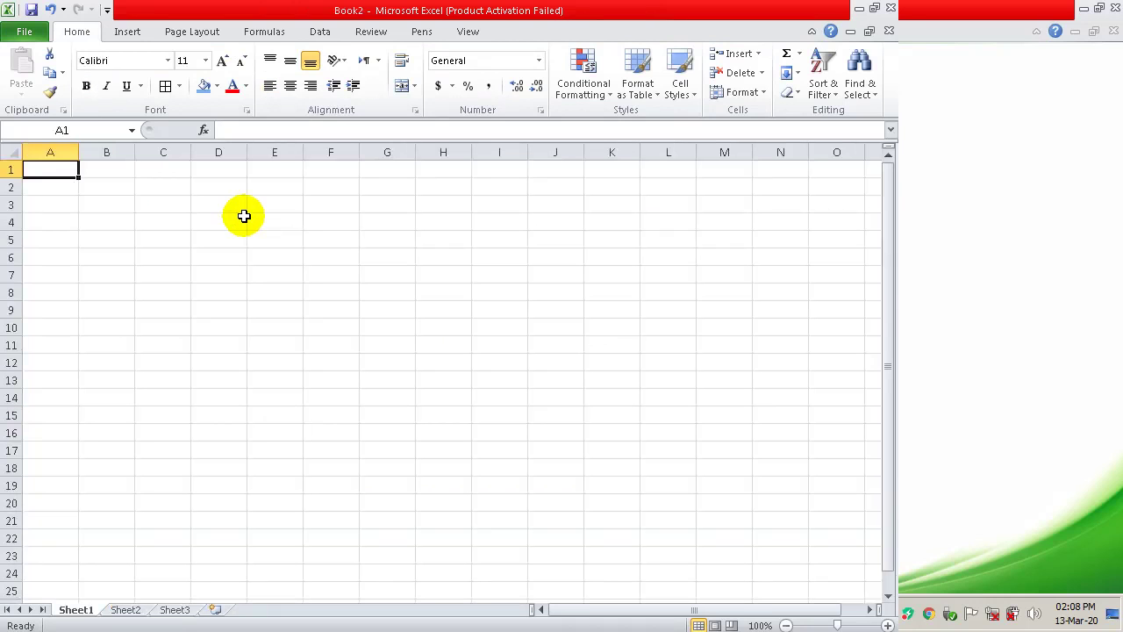